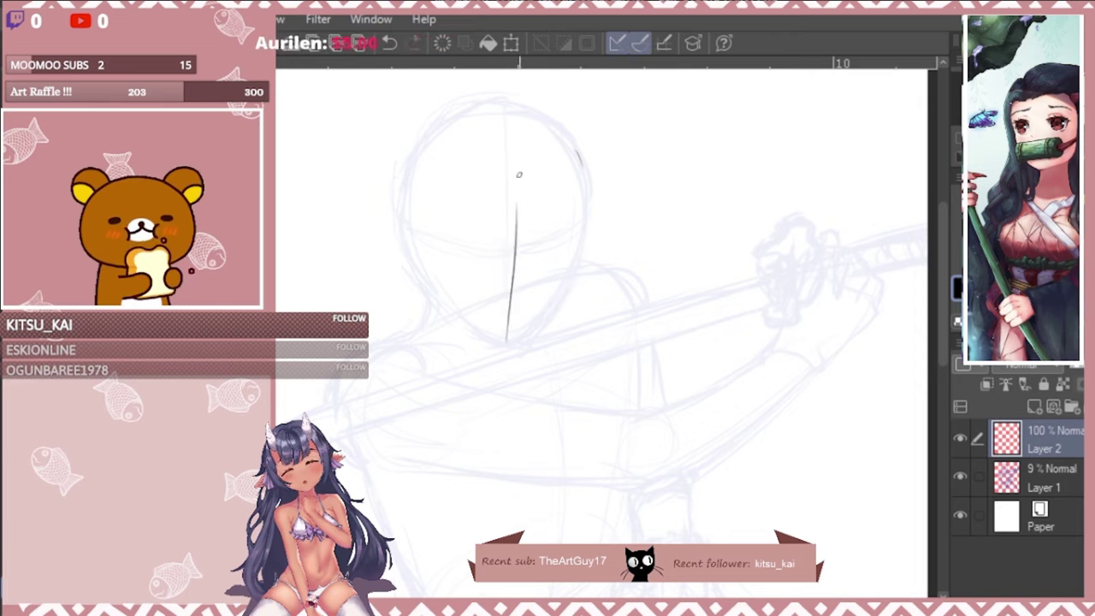
Undo the stray face line and adjust the rough sketch's head on Layer 1 with a free transform.
key("ctrl+z")
left_click(1051, 478)
left_click_drag(432, 83, 423, 88)
key("ctrl+t")
left_click_drag(696, 253, 711, 289)
key("Return")
Try to transform the body area of the rough sketch on Layer 1, and undo the attempt.
scroll(360, 295, "down", 2)
mouse_move(369, 315)
left_mouse_down()
mouse_move(523, 391)
mouse_move(342, 325)
left_mouse_up()
key("ctrl+t")
left_click_drag(684, 416, 689, 409)
key("Return")
key("ctrl+d")
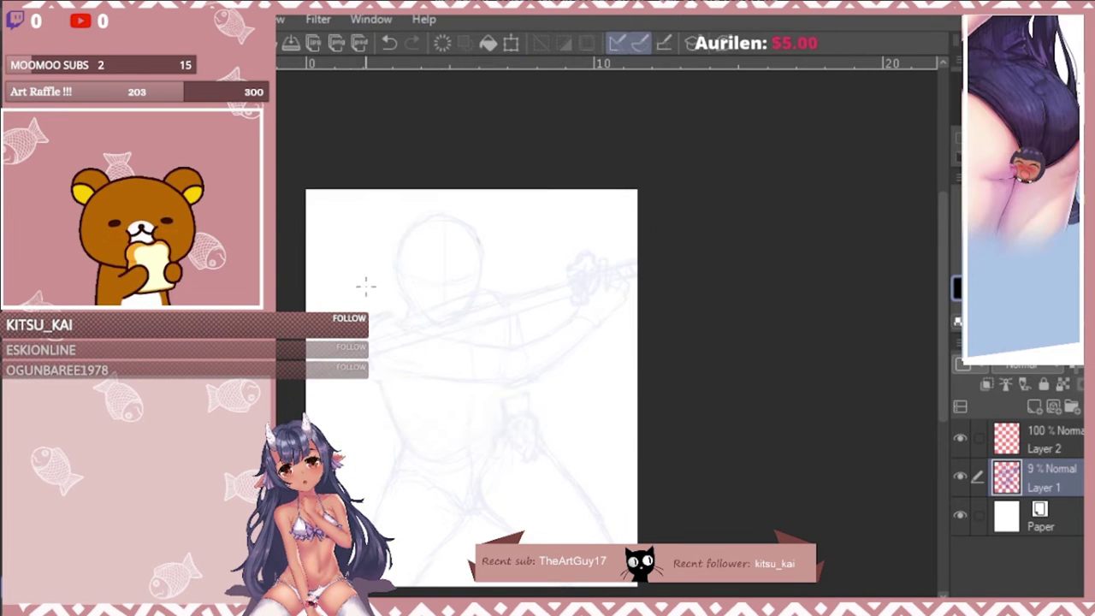
key("ctrl+z")
key("ctrl+z")
key("ctrl+z")
Select the upper-body area of the rough sketch and correct its placement with a free transform.
mouse_move(504, 359)
left_mouse_down()
mouse_move(291, 402)
mouse_move(351, 377)
left_mouse_up()
key("ctrl+t")
left_click_drag(751, 330, 751, 312)
key("Return")
key("ctrl+d")
Refine the rough sketch's proportions around the head and torso with two further lasso selections and transforms.
mouse_move(488, 215)
left_mouse_down()
mouse_move(481, 288)
mouse_move(511, 217)
left_mouse_up()
key("ctrl+t")
left_click_drag(560, 409, 560, 416)
key("Return")
key("ctrl+d")
mouse_move(464, 208)
left_mouse_down()
mouse_move(386, 235)
mouse_move(460, 206)
left_mouse_up()
key("ctrl+t")
left_click_drag(490, 207, 503, 190)
key("Return")
On Layer 2, draw the vertical face guideline and the curved skull outline over the rough head.
scroll(340, 329, "up", 2)
left_click(1045, 439)
left_click_drag(535, 120, 531, 327)
left_click_drag(596, 248, 535, 321)
mouse_move(532, 120)
left_mouse_down()
mouse_move(596, 244)
mouse_move(436, 219)
left_mouse_up()
left_click_drag(547, 122, 589, 254)
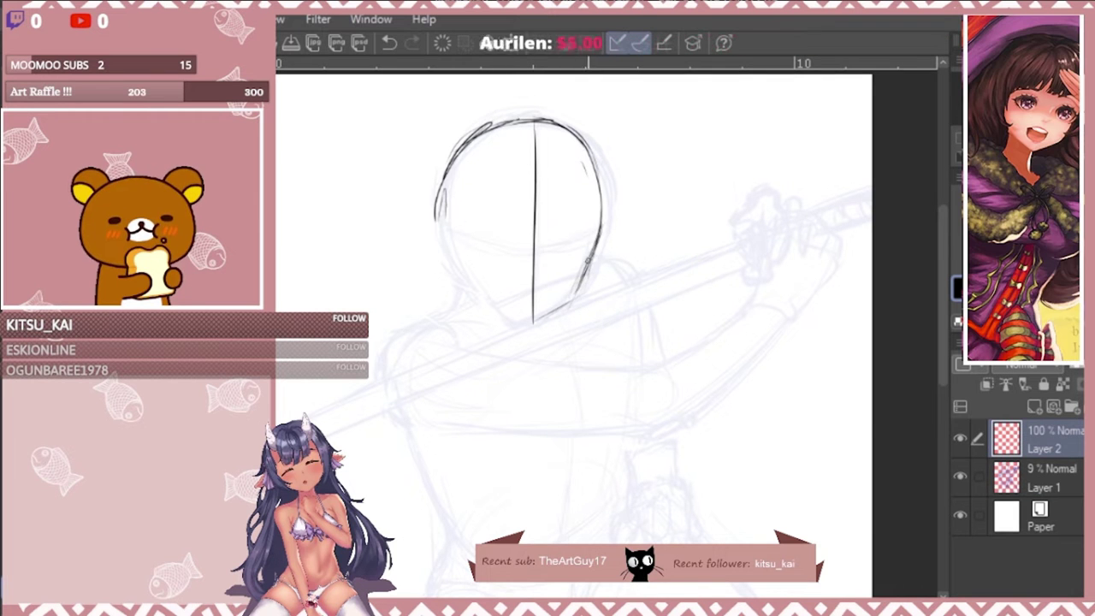
Draw the jawline down to the chin, then erase and redraw the right side of the head outline.
left_click_drag(463, 283, 530, 331)
left_click_drag(455, 154, 479, 295)
left_click_drag(560, 126, 606, 227)
key("e")
left_click_drag(584, 144, 578, 291)
key("p")
left_click_drag(606, 219, 582, 291)
left_click_drag(583, 290, 527, 330)
Lasso the drawn right-hand eye and adjust its size and placement with a free transform.
key("ctrl+minus")
mouse_move(504, 264)
left_mouse_down()
mouse_move(535, 252)
mouse_move(518, 265)
mouse_move(503, 241)
left_mouse_up()
key("ctrl+t")
left_click_drag(807, 436, 726, 496)
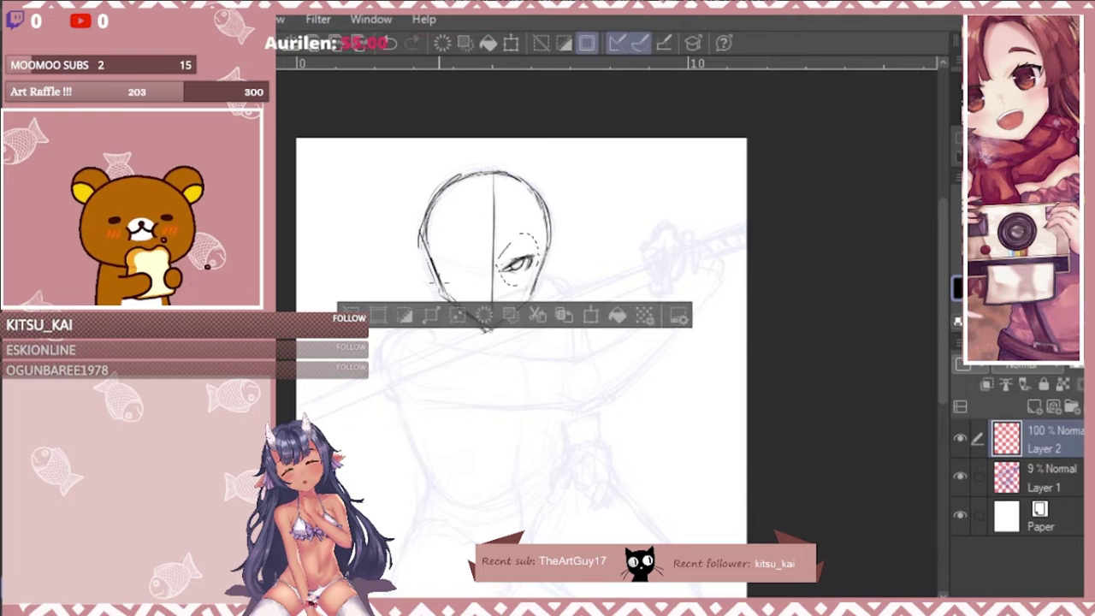
key("Return")
key("ctrl+d")
Duplicate the eye onto its own layer and place it mirrored on the opposite side of the face.
key("ctrl+c")
key("ctrl+v")
left_click_drag(537, 236, 469, 255)
key("ctrl+t")
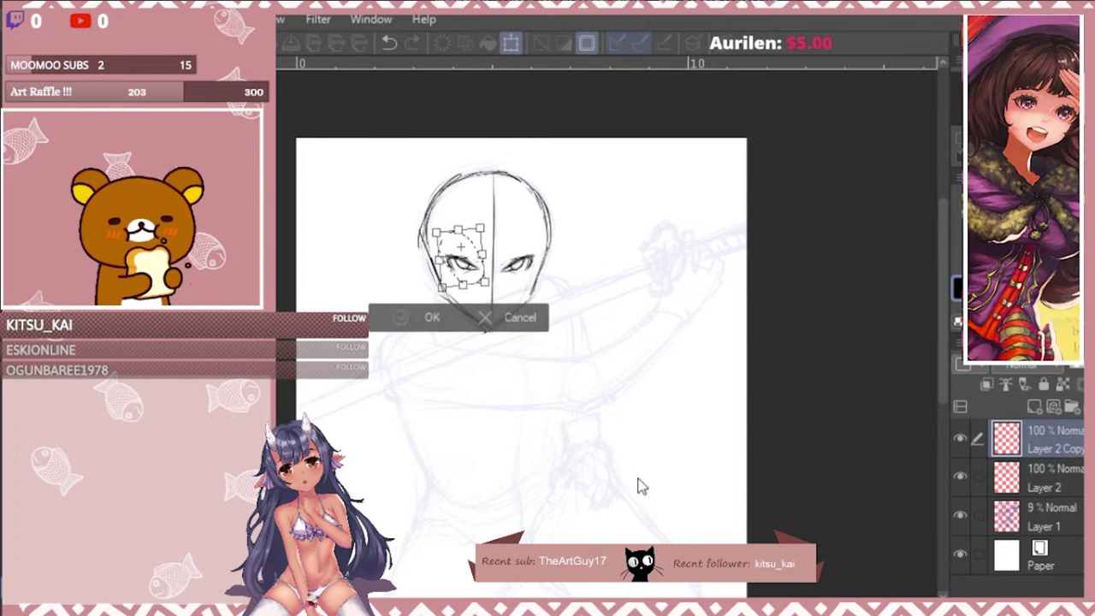
key("Return")
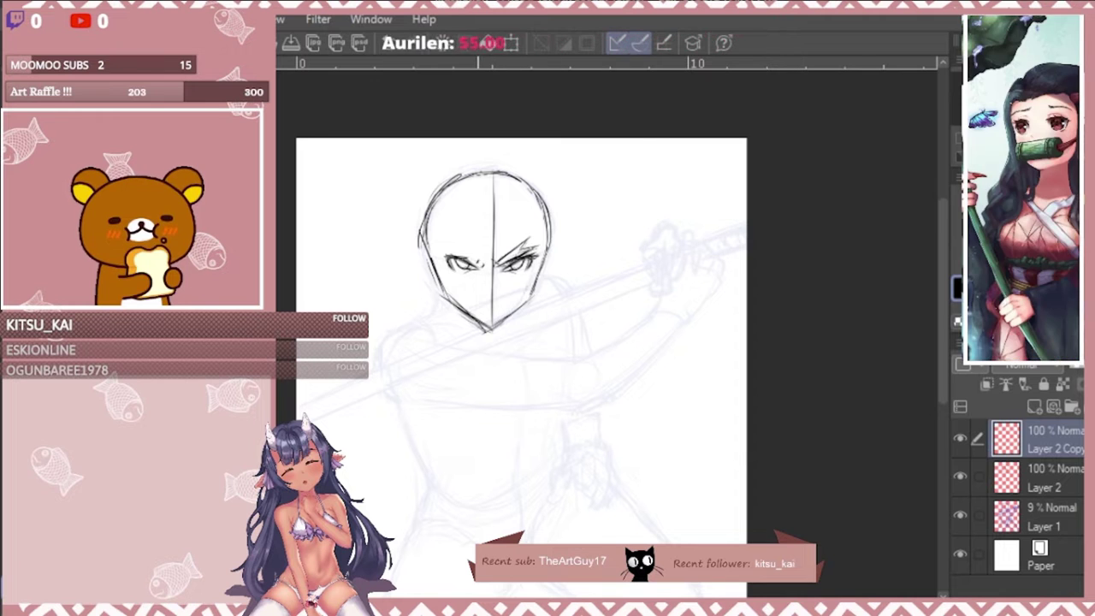
Adjust the copied eye in a mirrored canvas view and merge its layer down into Layer 2.
key("h")
key("ctrl+t")
key("Return")
left_click_drag(674, 261, 700, 244)
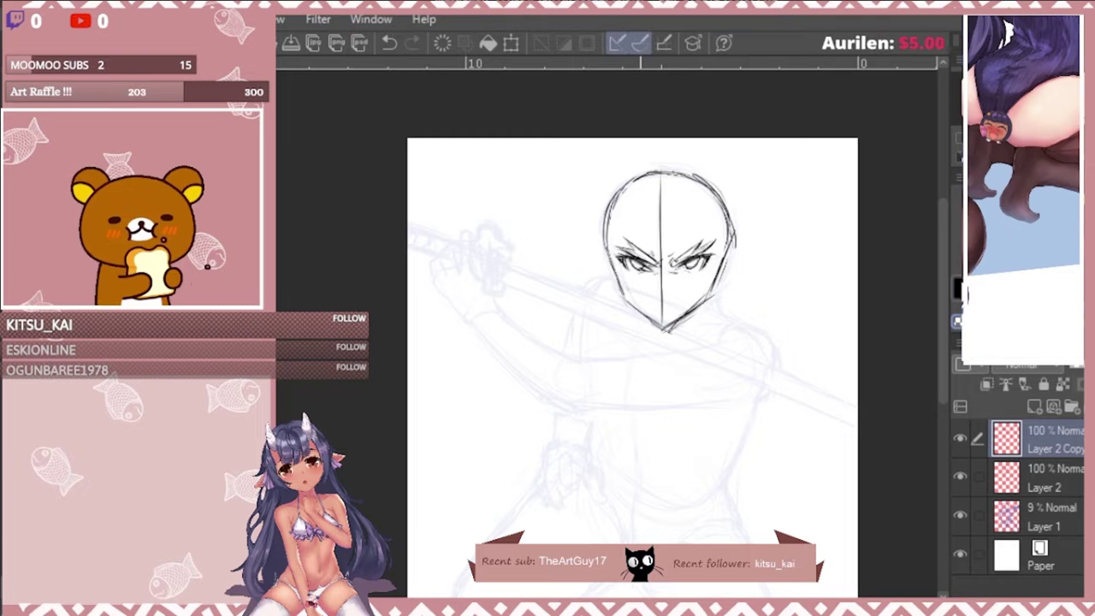
key("ctrl+e")
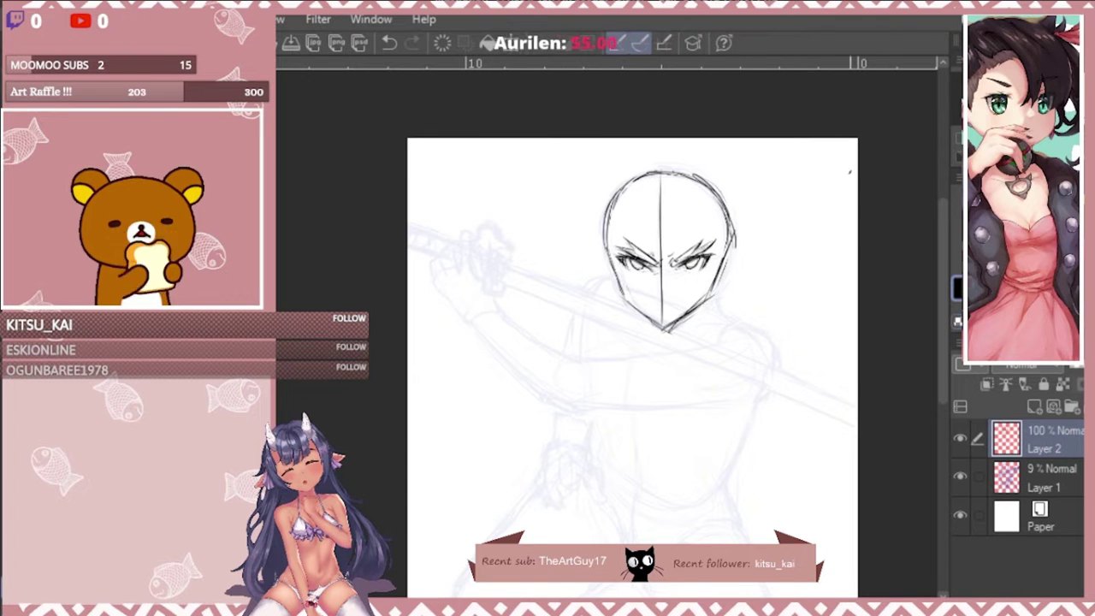
Restore the unmirrored canvas view and erase the vertical guideline from the face.
key("h")
key("e")
mouse_move(493, 175)
left_mouse_down()
mouse_move(492, 320)
mouse_move(485, 251)
mouse_move(517, 298)
mouse_move(506, 325)
mouse_move(416, 249)
mouse_move(479, 301)
left_mouse_up()
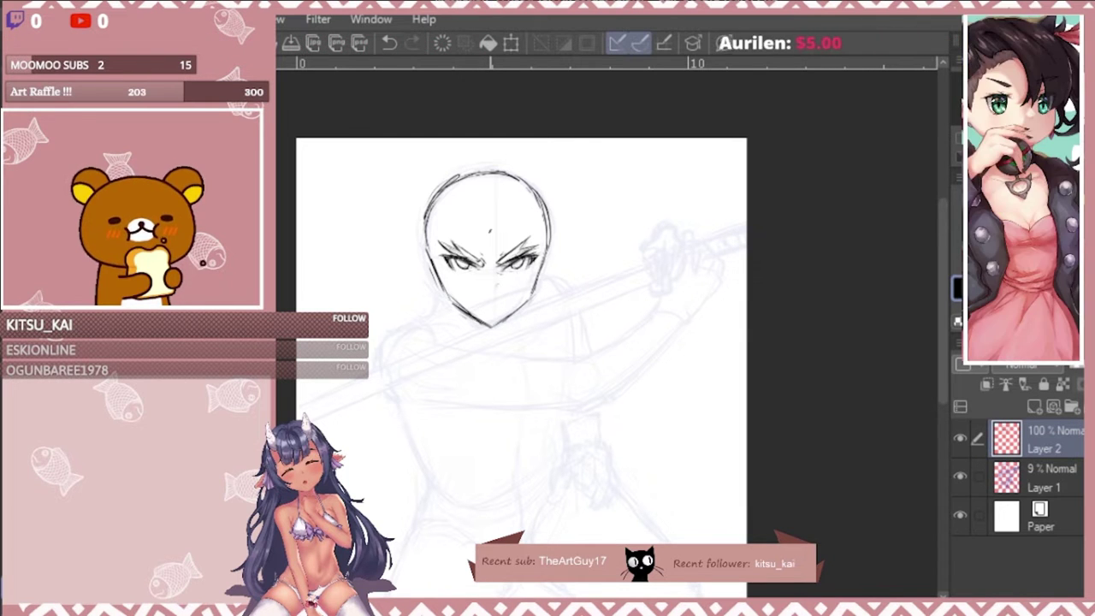
Lasso the nose marks below the eyes and adjust their placement with a free transform.
scroll(493, 285, "up", 2)
mouse_move(505, 283)
left_mouse_down()
mouse_move(482, 297)
mouse_move(493, 266)
left_mouse_up()
key("ctrl+t")
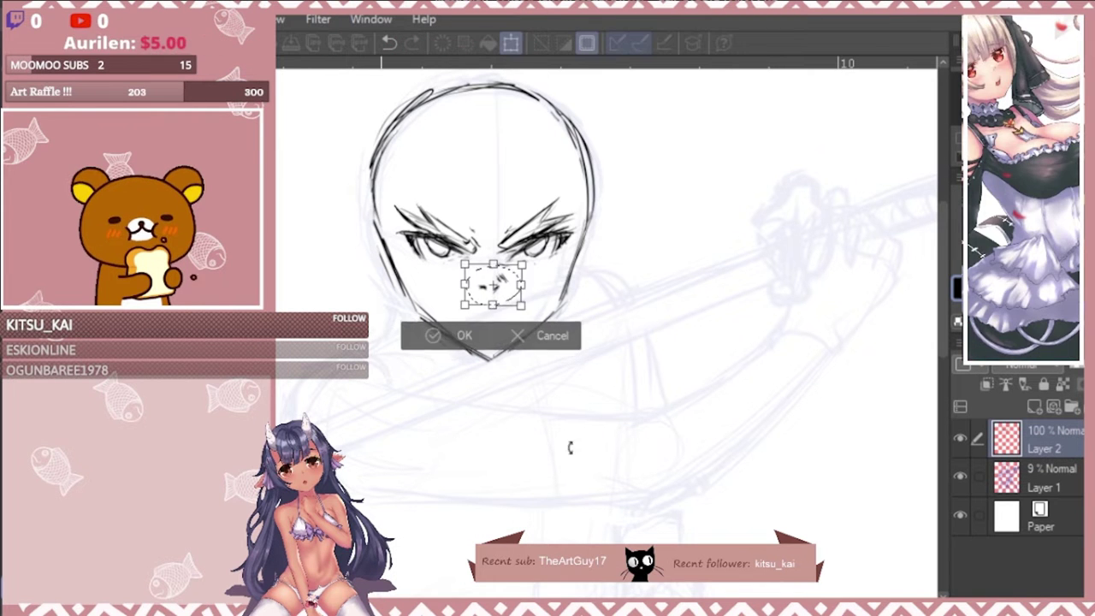
key("Return")
key("ctrl+d")
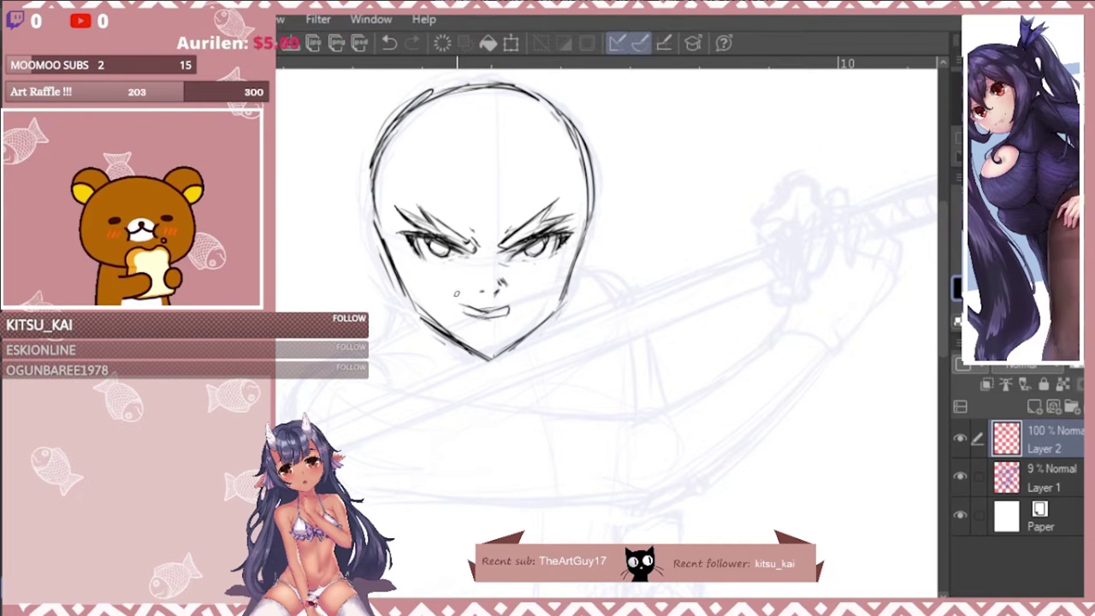
Undo the wide mouth strokes and replace them with a smaller mouth fitted under the nose.
key("ctrl+z")
key("ctrl+z")
key("ctrl+z")
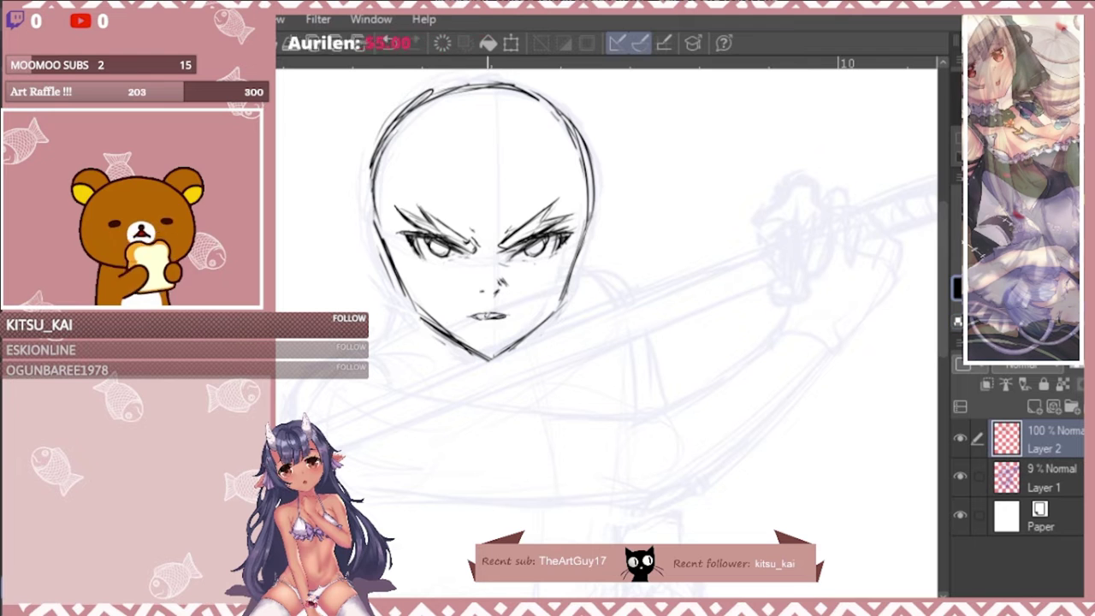
key("ctrl+t")
key("Return")
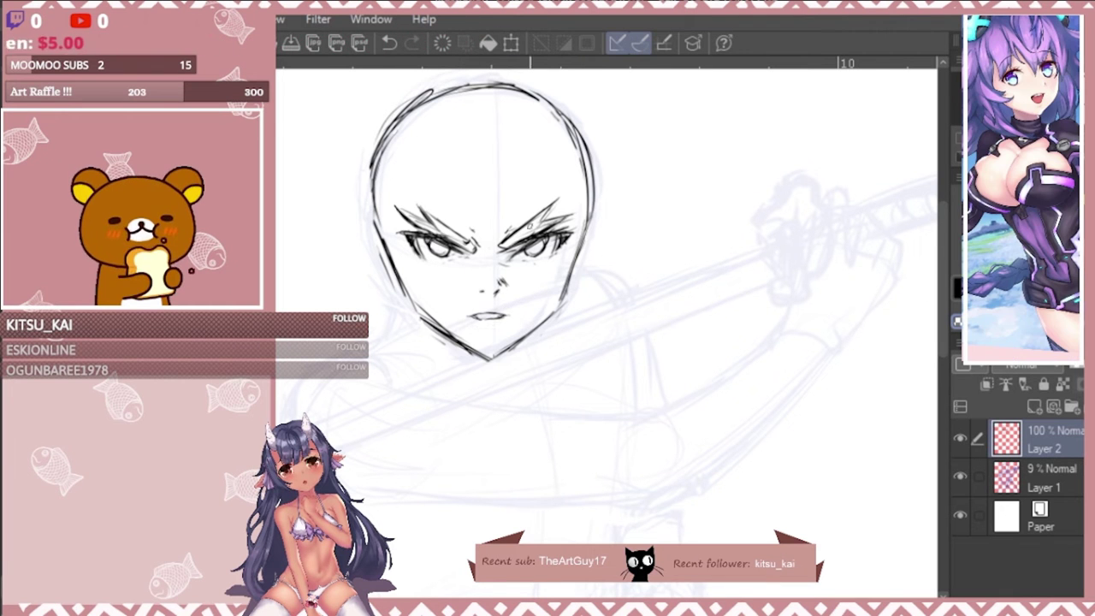
Redraw the jaw on both sides of the face with a shorter chin just below the mouth.
key("c")
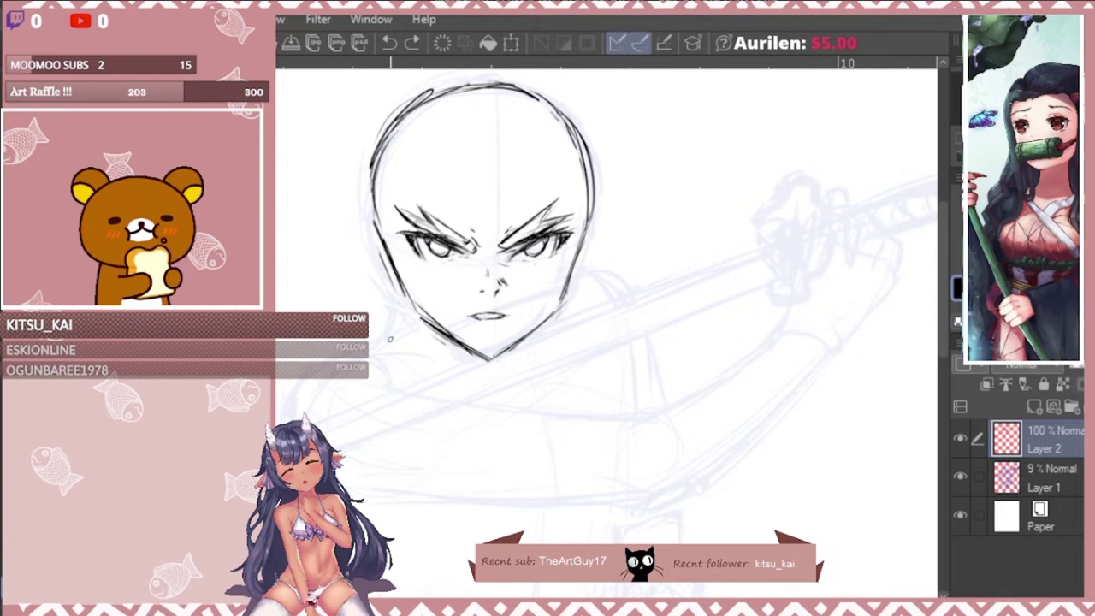
left_click_drag(462, 337, 501, 342)
left_click_drag(397, 272, 484, 349)
mouse_move(561, 296)
left_mouse_down()
mouse_move(535, 320)
mouse_move(386, 283)
left_mouse_up()
Erase the doubled and stray lines around the head outline to leave a thinner contour.
key("e")
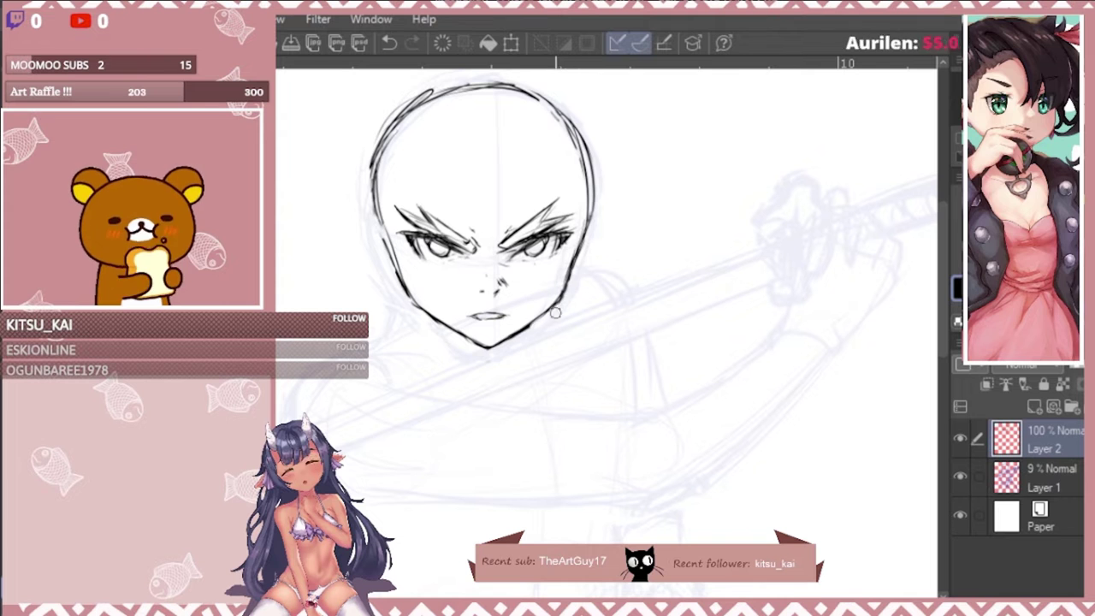
left_click_drag(596, 225, 572, 113)
left_click_drag(443, 90, 371, 168)
left_click_drag(382, 234, 399, 287)
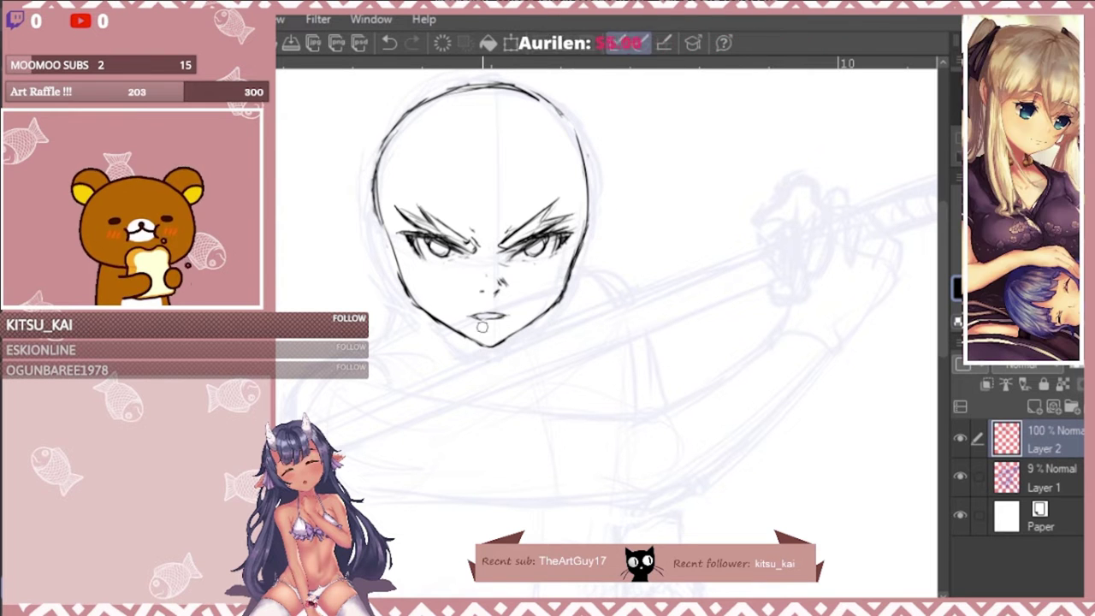
Lasso the lower face and fine-tune it with small free transforms.
scroll(322, 248, "down", 2)
left_click_drag(476, 279, 534, 305)
key("ctrl+t")
key("Return")
key("ctrl+t")
key("Return")
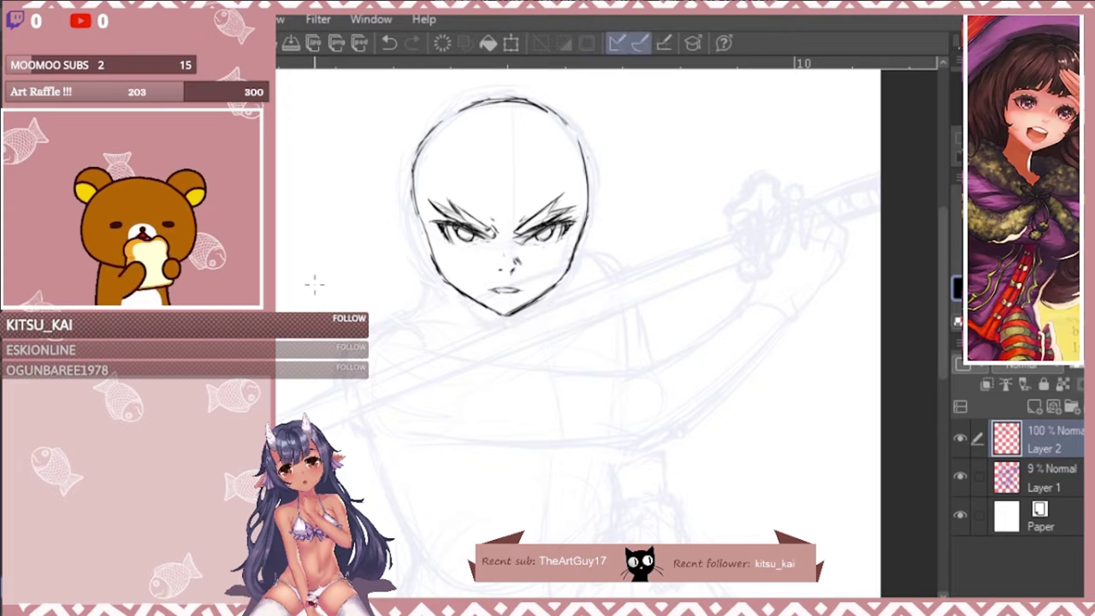
key("ctrl+t")
key("Escape")
Add a new layer above the face and sketch the first pointed fringe strands on the forehead.
key("ctrl+minus")
mouse_move(496, 75)
left_mouse_down()
mouse_move(505, 131)
mouse_move(449, 186)
left_mouse_up()
left_click_drag(475, 153, 483, 167)
key("ctrl+shift+n")
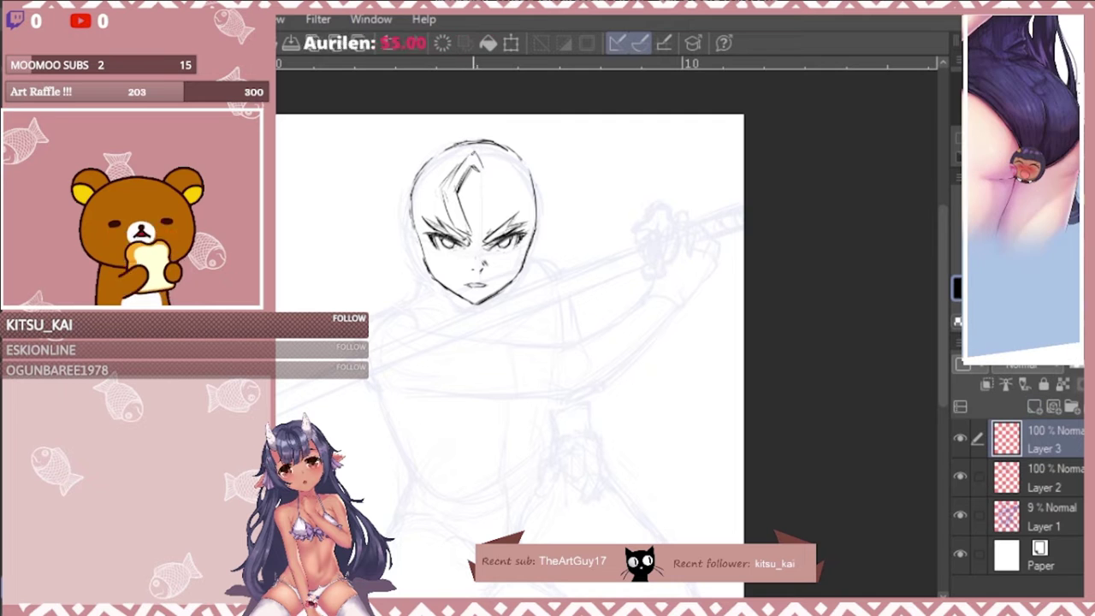
mouse_move(500, 185)
left_mouse_down()
mouse_move(482, 236)
mouse_move(494, 228)
left_mouse_up()
left_click_drag(517, 164, 509, 213)
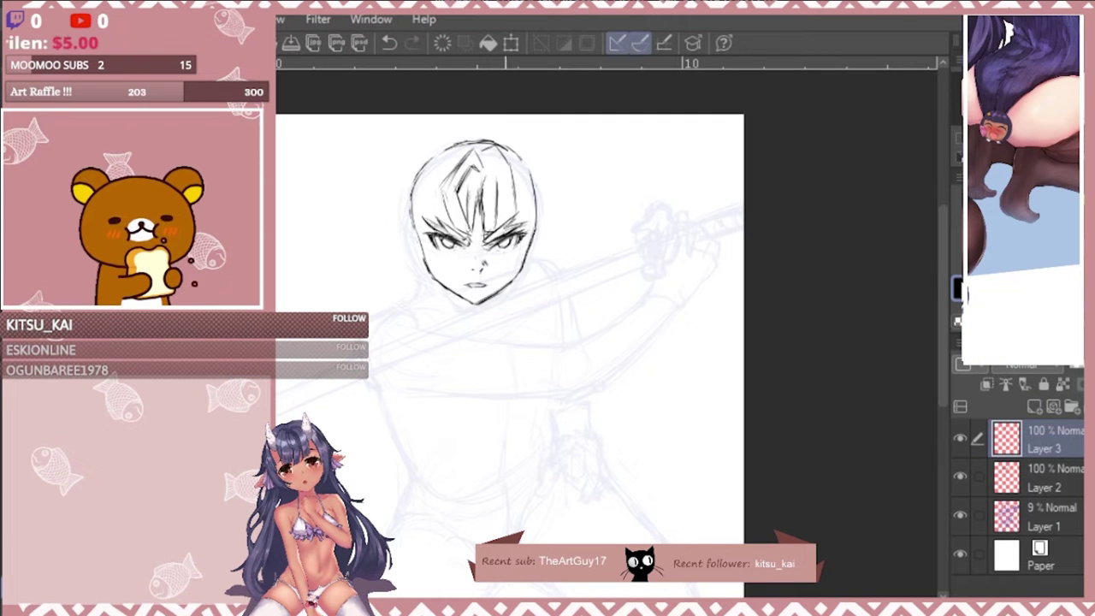
Sketch more fringe strands across the forehead and begin the side locks framing both temples.
left_click_drag(500, 173, 485, 235)
left_click_drag(503, 185, 528, 209)
mouse_move(514, 191)
left_mouse_down()
mouse_move(535, 214)
mouse_move(512, 224)
left_mouse_up()
mouse_move(492, 166)
left_mouse_down()
mouse_move(496, 191)
mouse_move(578, 198)
mouse_move(557, 218)
left_mouse_up()
left_click_drag(560, 217, 520, 205)
mouse_move(465, 150)
left_mouse_down()
mouse_move(415, 188)
mouse_move(436, 243)
left_mouse_up()
mouse_move(409, 184)
left_mouse_down()
mouse_move(368, 229)
mouse_move(399, 252)
left_mouse_up()
key("ctrl+z")
Draw the spiky outer hair contour over the crown and along both sides of the head.
mouse_move(411, 224)
left_mouse_down()
mouse_move(381, 255)
mouse_move(376, 243)
left_mouse_up()
left_click_drag(473, 138, 414, 168)
left_click_drag(578, 171, 556, 196)
left_click_drag(546, 162, 569, 178)
left_click_drag(477, 135, 546, 163)
left_click_drag(545, 214, 558, 234)
left_click_drag(422, 254, 394, 277)
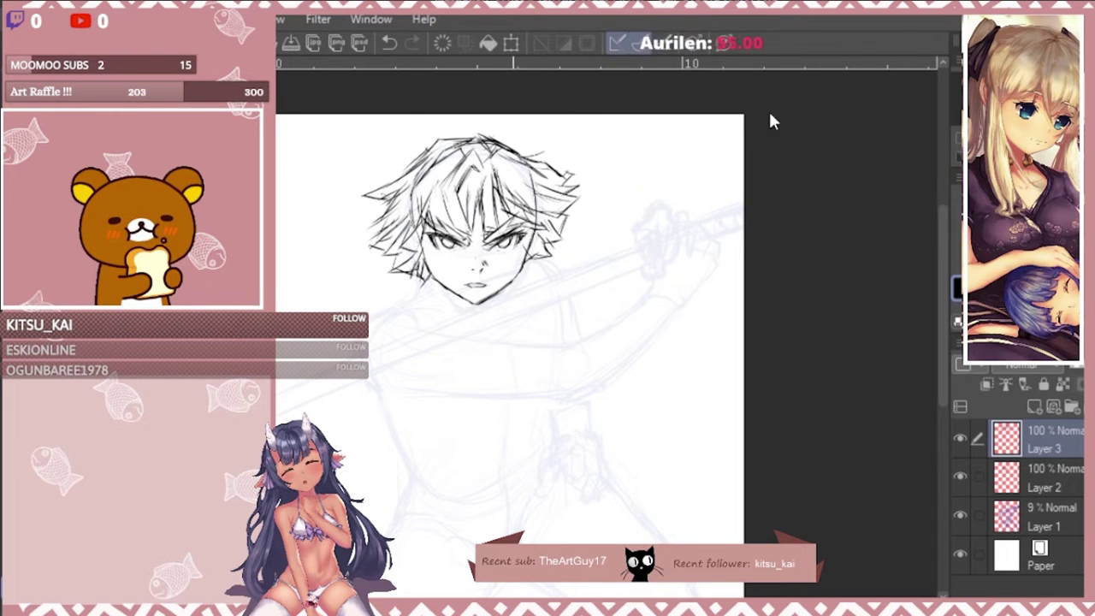
left_click_drag(502, 141, 545, 158)
Mirror the canvas view and refine the hair strands over the crown and fringe.
key("h")
left_click_drag(684, 134, 619, 160)
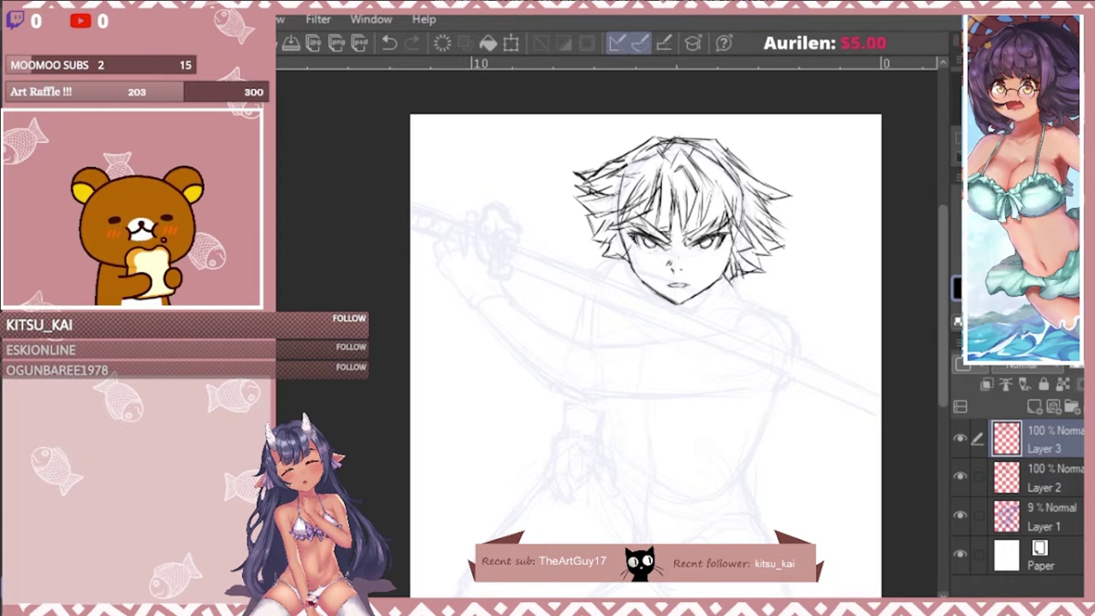
mouse_move(667, 131)
left_mouse_down()
mouse_move(688, 138)
mouse_move(697, 189)
mouse_move(718, 218)
left_mouse_up()
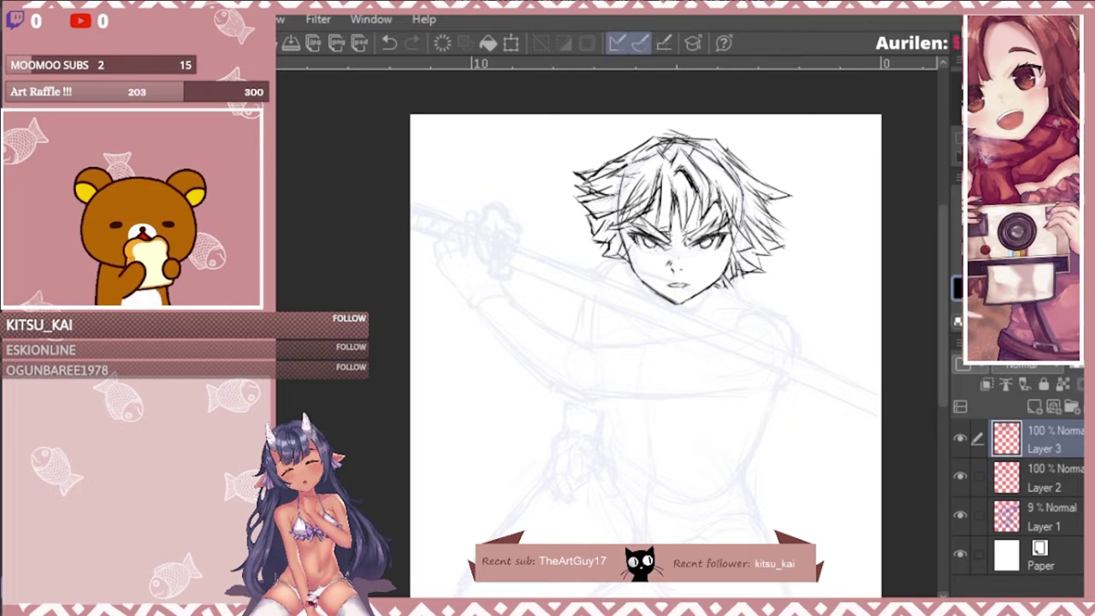
Enlarge the hair slightly with a free transform and restore the unmirrored canvas view.
key("ctrl+t")
left_click_drag(791, 130, 808, 115)
key("Return")
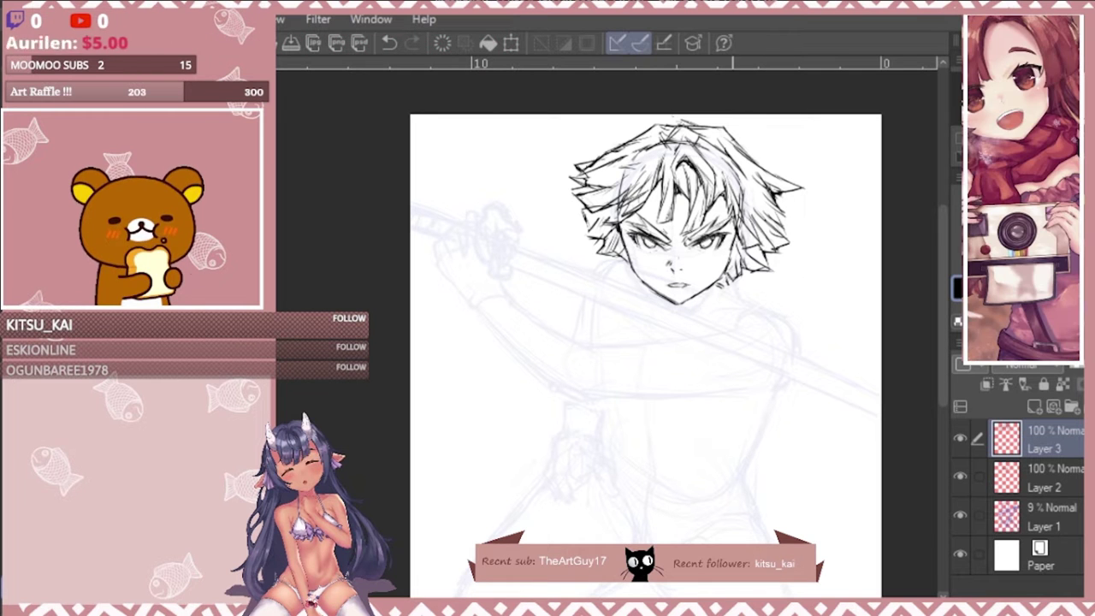
key("h")
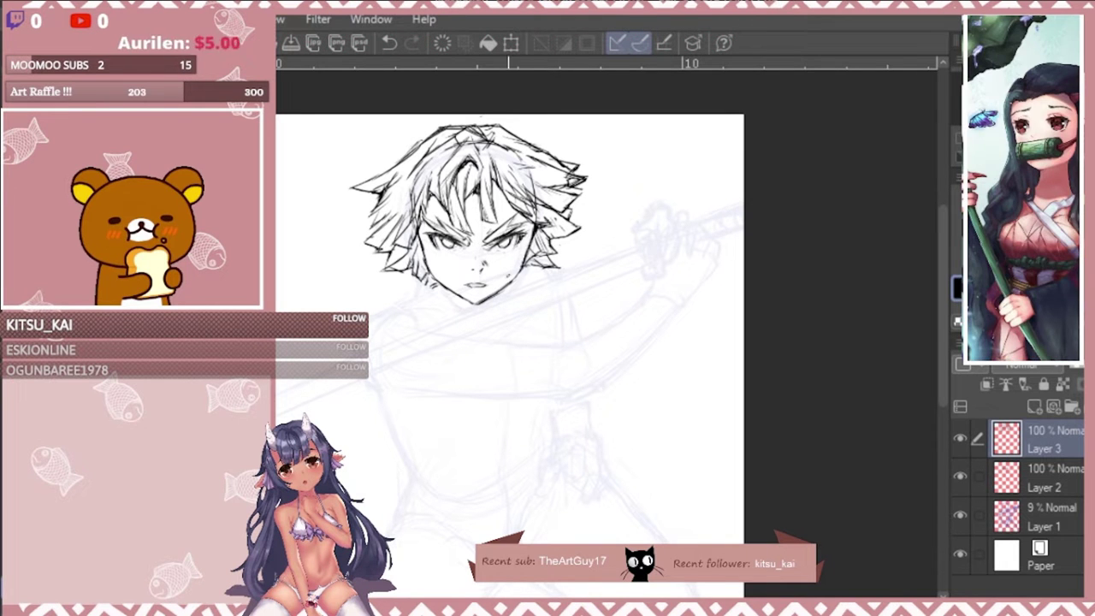
Sketch the ear at the right edge of the face, between the side locks.
scroll(507, 243, "up", 4)
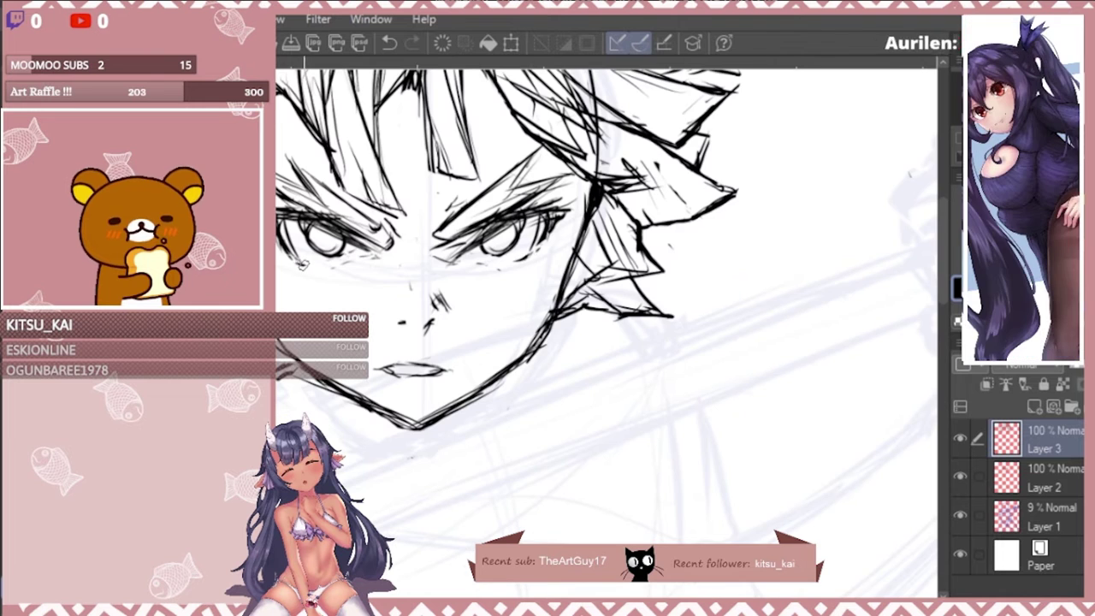
scroll(479, 207, "down", 5)
scroll(445, 189, "up", 3)
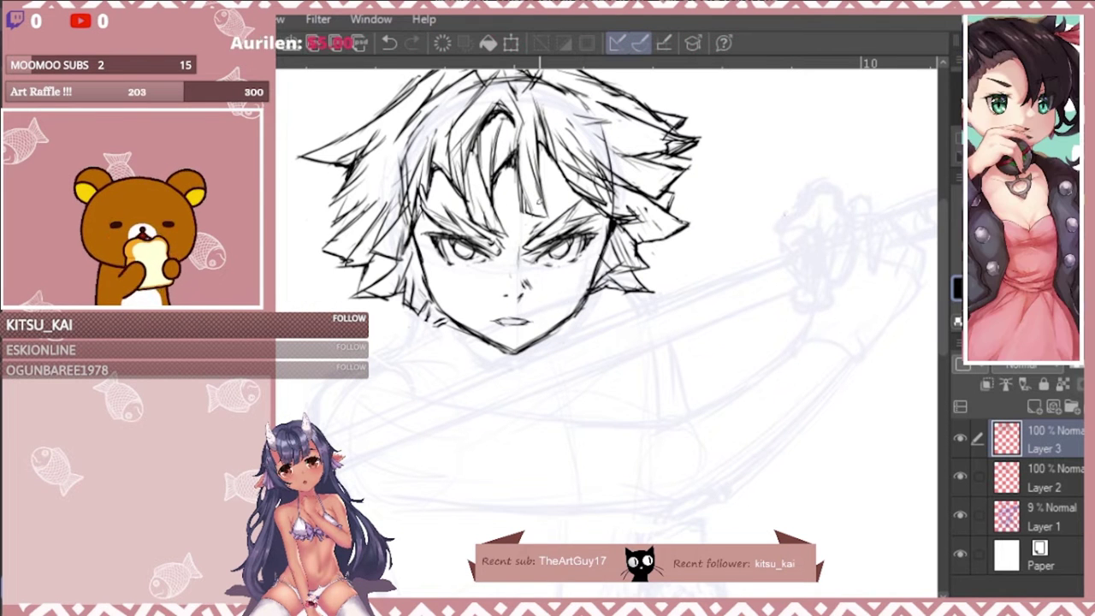
left_click_drag(615, 222, 611, 257)
Draw two wavy breath lines from the mouth across the right cheek and out past the sword guard.
scroll(531, 257, "down", 4)
scroll(568, 275, "up", 3)
left_click_drag(472, 287, 737, 162)
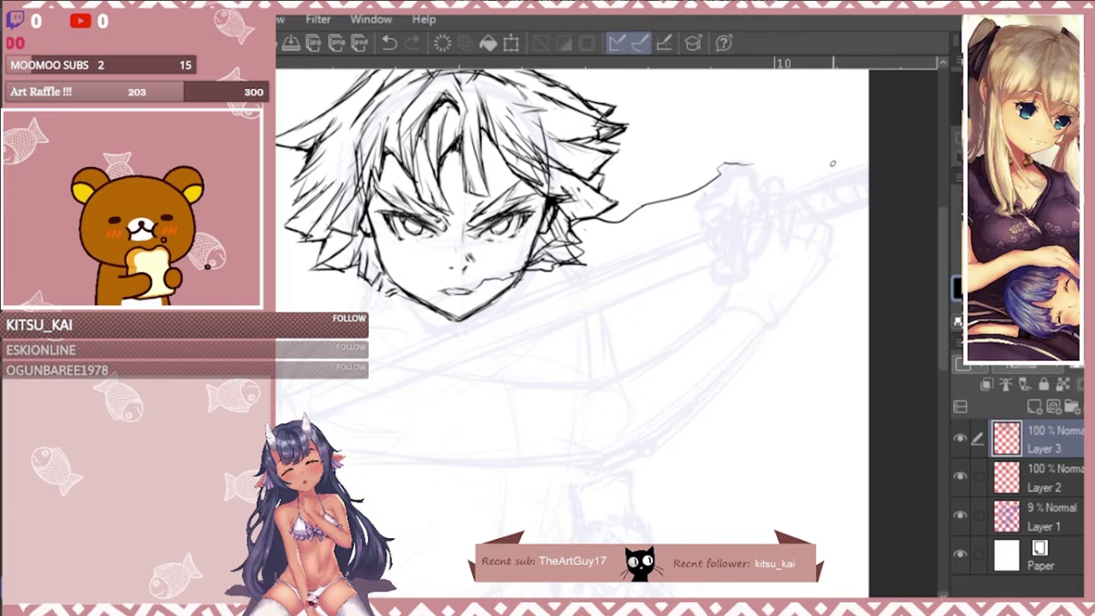
mouse_move(535, 275)
left_mouse_down()
mouse_move(657, 224)
mouse_move(814, 203)
left_mouse_up()
Lasso the breath wisp across the left cheek and rework the breath lines around the mouth.
mouse_move(395, 274)
left_mouse_down()
mouse_move(347, 274)
mouse_move(445, 281)
mouse_move(392, 278)
left_mouse_up()
left_click(1072, 365)
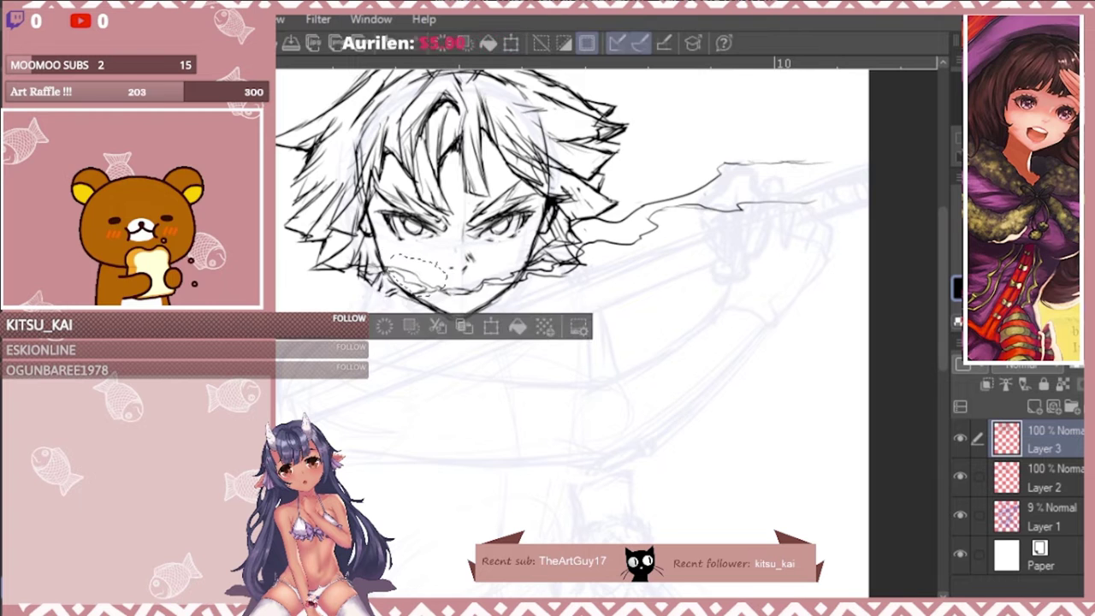
key("ctrl+d")
left_click(1072, 364)
scroll(453, 270, "up", 4)
left_click_drag(383, 314, 425, 328)
left_click_drag(532, 282, 505, 316)
scroll(441, 263, "down", 5)
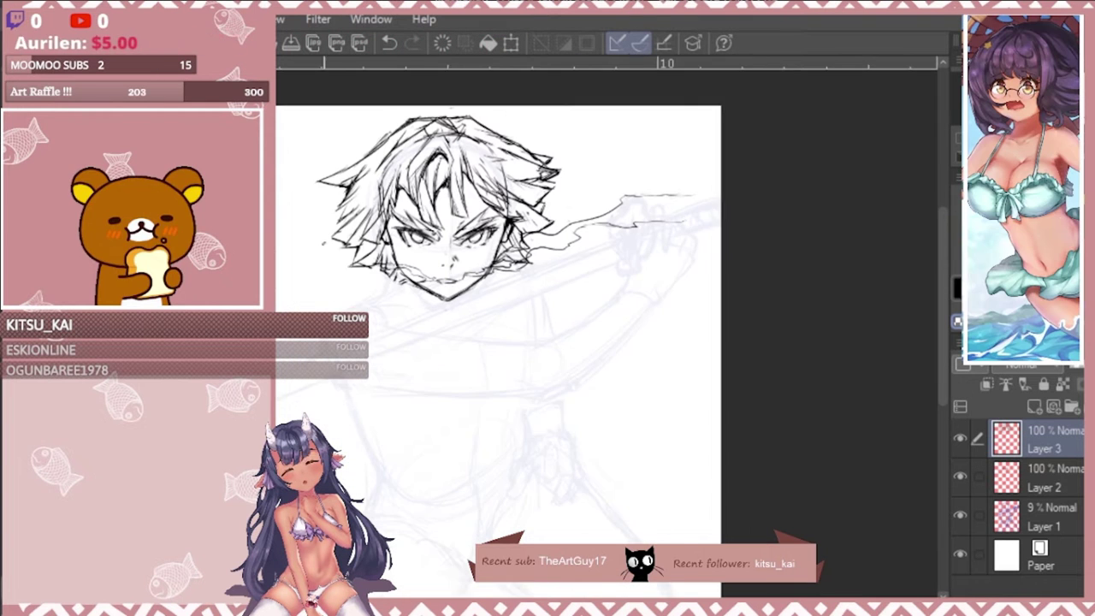
Add a new layer and draw the collar, shoulder line and upper edge of the sword blade.
left_click_drag(352, 268, 395, 261)
left_click(1033, 407)
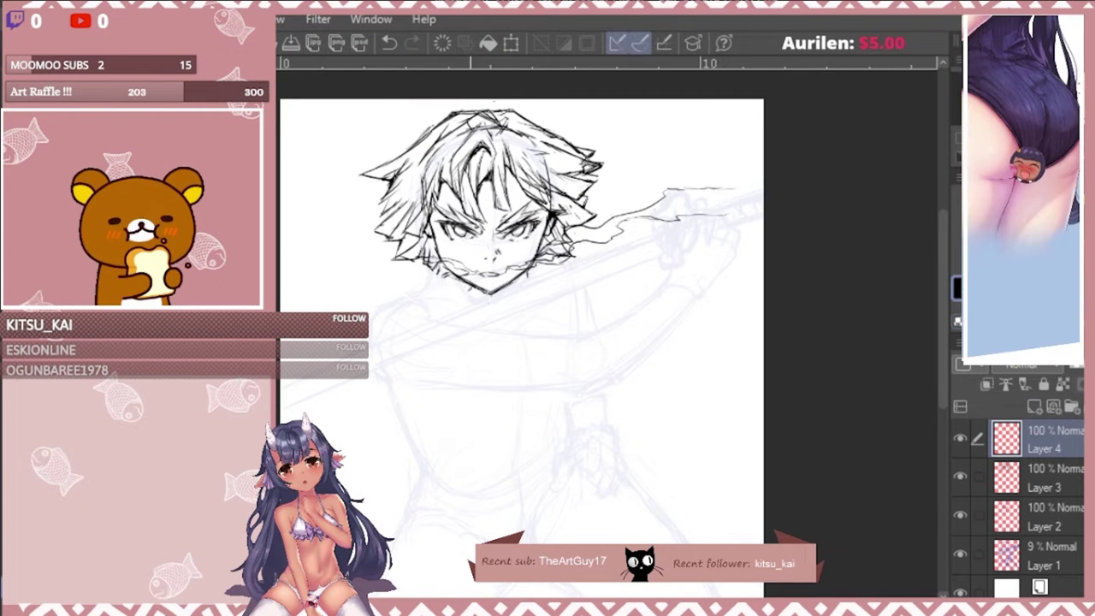
mouse_move(484, 299)
left_mouse_down()
mouse_move(456, 281)
mouse_move(397, 295)
left_mouse_up()
left_click_drag(481, 299, 320, 375)
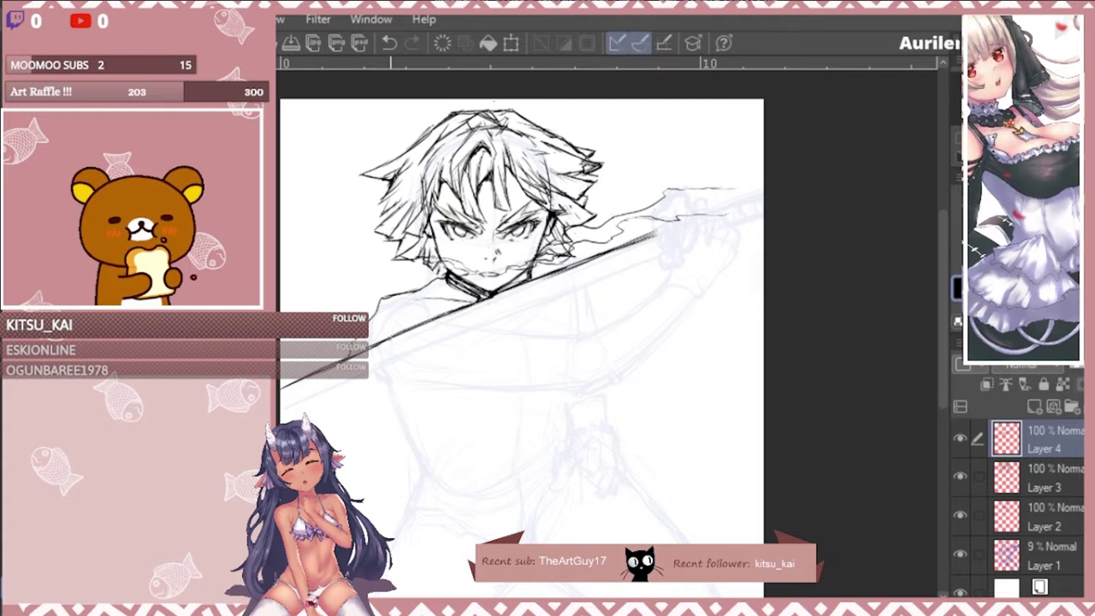
Add another layer and draw a double-outlined four-lobed sword guard above the rough hilt.
scroll(710, 205, "up", 1)
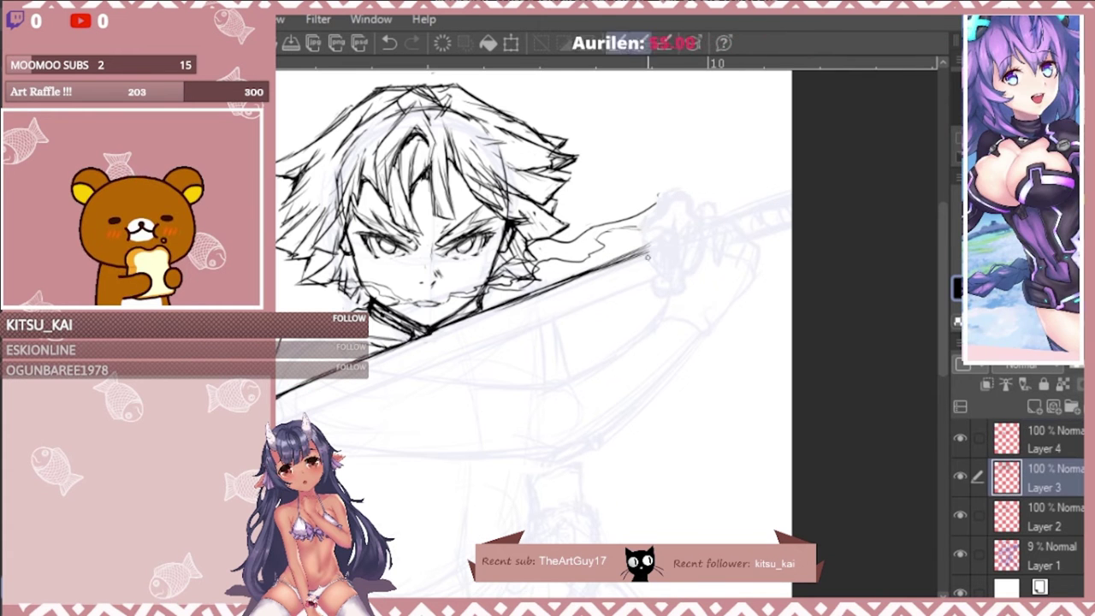
scroll(496, 286, "down", 1)
scroll(582, 312, "up", 1)
key("ctrl+shift+n")
mouse_move(582, 122)
left_mouse_down()
mouse_move(611, 126)
mouse_move(609, 156)
mouse_move(599, 157)
left_mouse_up()
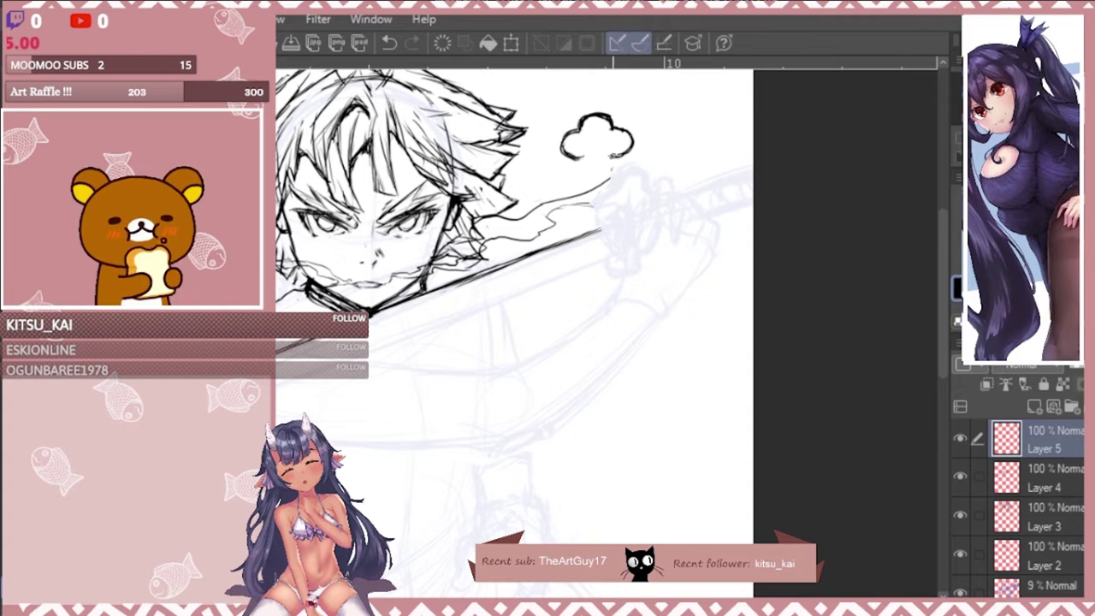
mouse_move(584, 152)
left_mouse_down()
mouse_move(608, 155)
mouse_move(608, 130)
mouse_move(583, 133)
mouse_move(585, 150)
left_mouse_up()
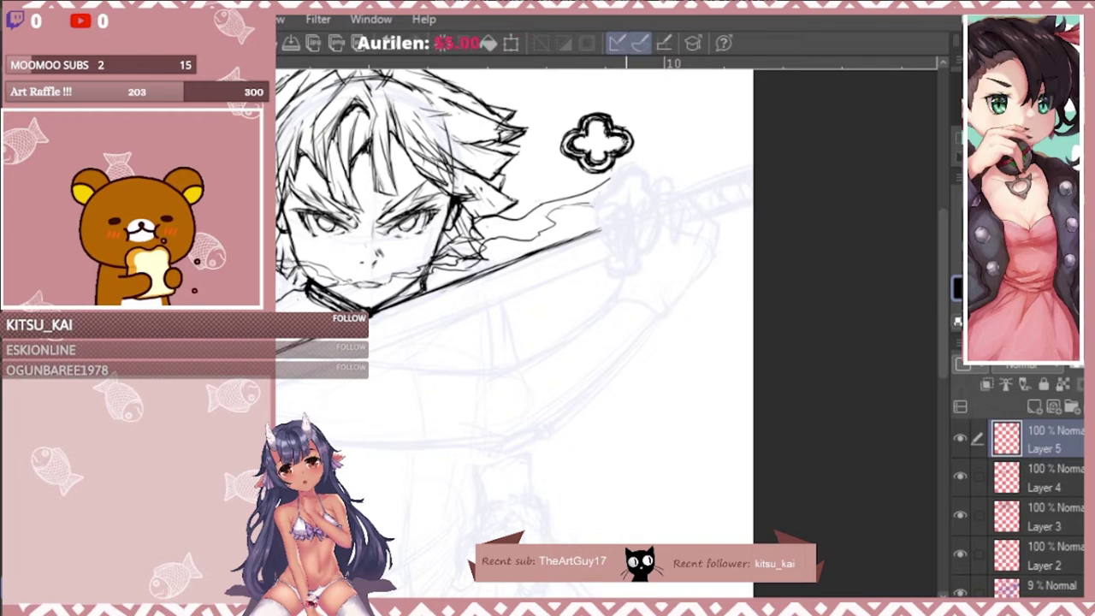
left_click_drag(443, 108, 598, 186)
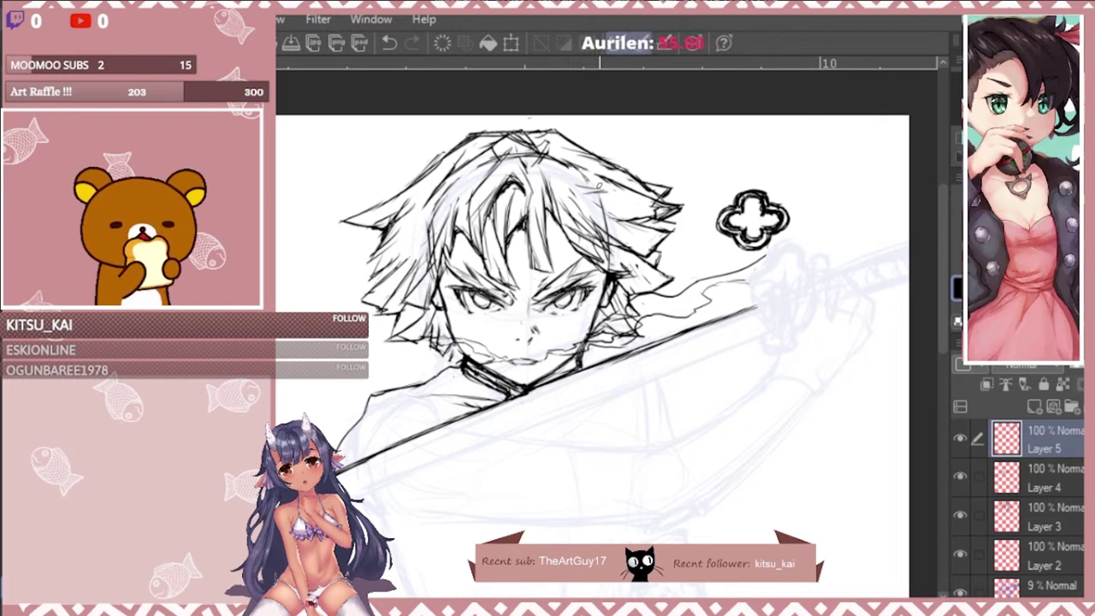
left_click_drag(703, 195, 583, 178)
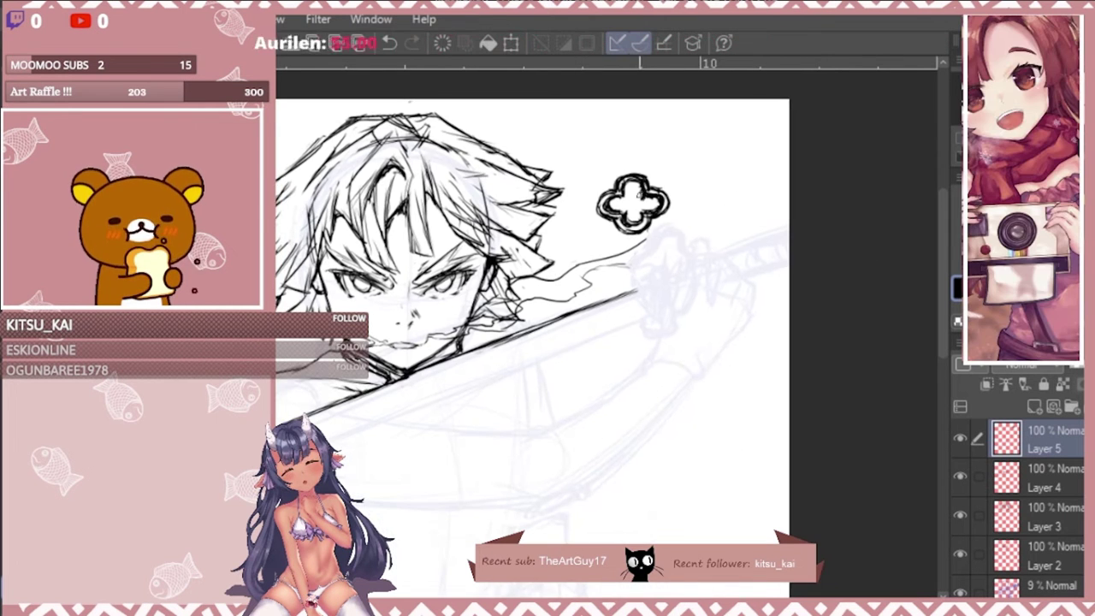
Transform the four-lobed guard, narrowing and skewing it to sit in perspective over the rough hilt.
key("ctrl+t")
left_click_drag(623, 231, 669, 270)
left_click_drag(746, 265, 694, 283)
left_click_drag(613, 284, 657, 266)
left_click_drag(625, 210, 585, 213)
mouse_move(639, 278)
left_mouse_down()
mouse_move(622, 291)
mouse_move(641, 271)
mouse_move(677, 269)
mouse_move(673, 304)
left_mouse_up()
left_click(629, 359)
Duplicate the guard with a slight offset, connect both outlines to give it thickness, and merge the copy down.
key("ctrl+c")
key("ctrl+v")
key("ctrl+t")
left_click(646, 355)
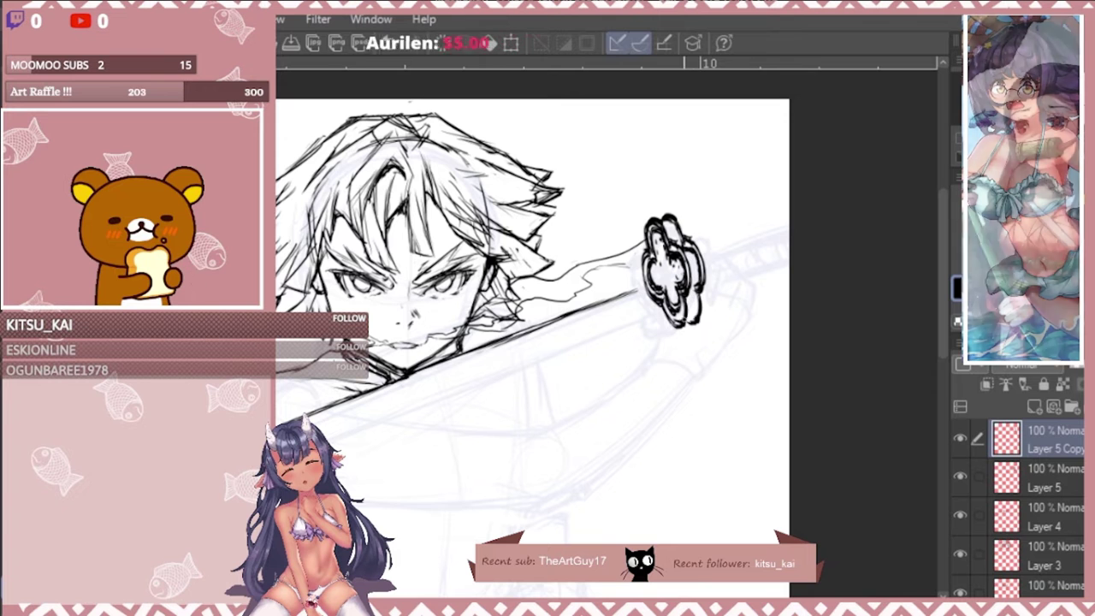
left_click_drag(653, 217, 672, 213)
left_click_drag(681, 328, 696, 324)
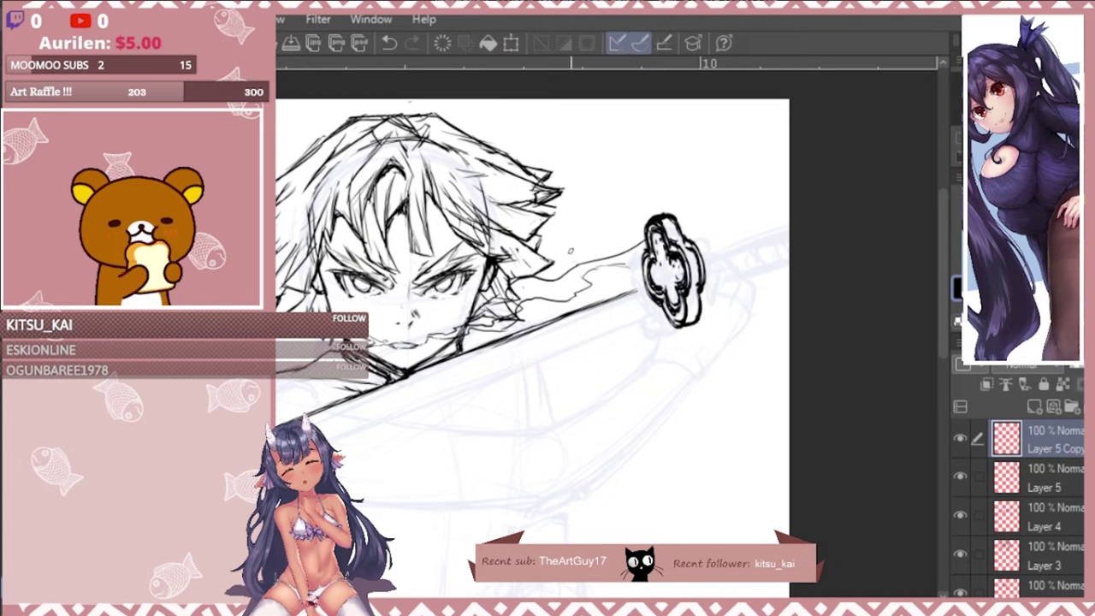
key("ctrl+e")
On Layer 4, extend the blade's upper edge through the guard to the hilt and draw its full lower edge.
left_click(1045, 478)
left_click_drag(611, 298, 788, 231)
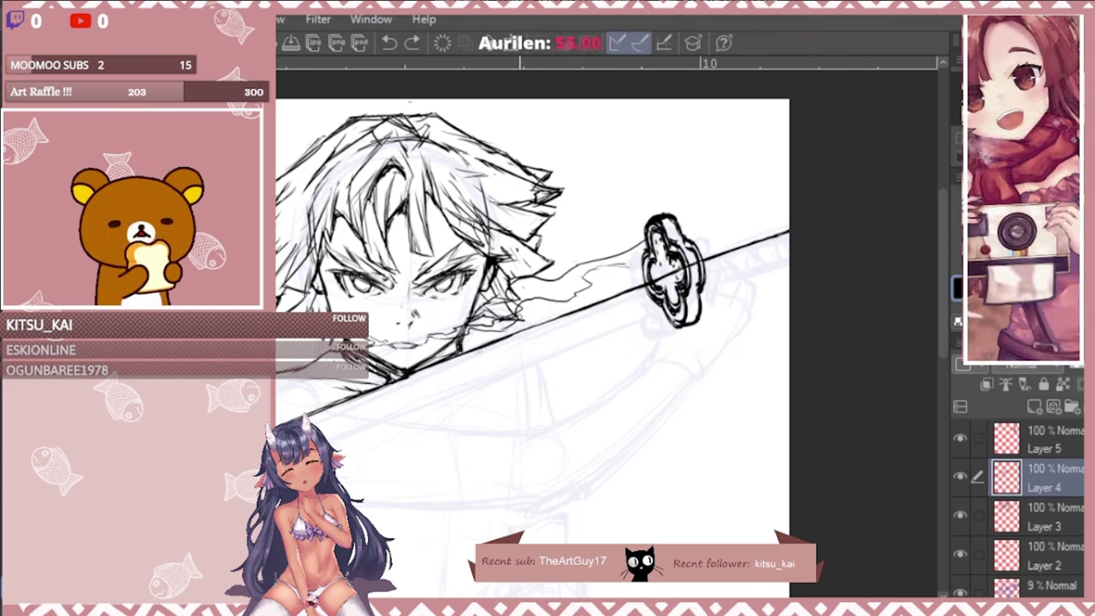
left_click_drag(788, 262, 570, 344)
left_click_drag(564, 346, 708, 277)
left_click_drag(644, 302, 323, 431)
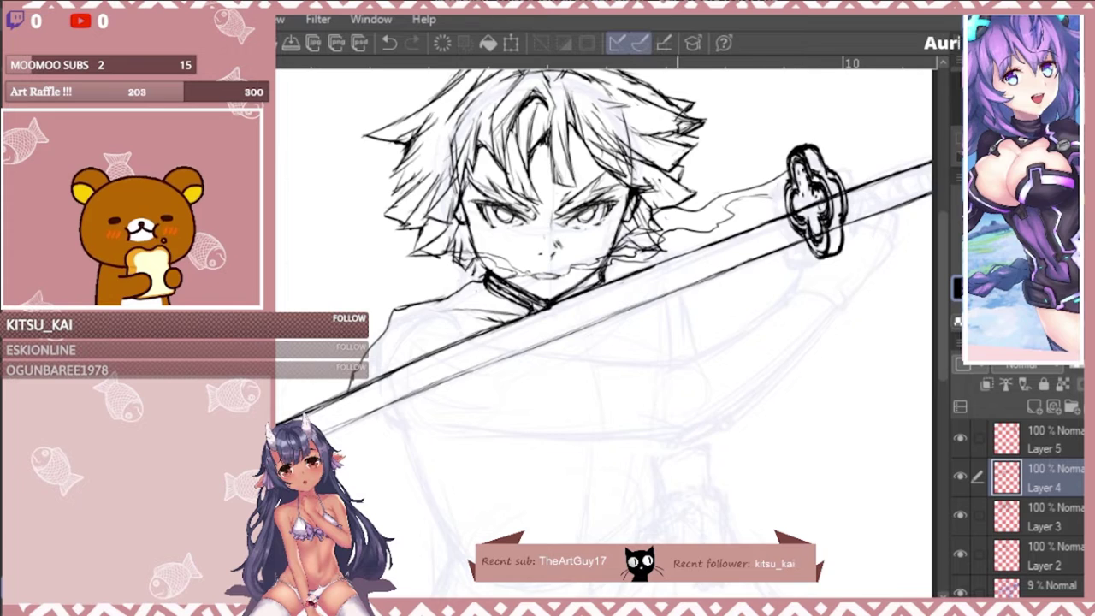
left_click_drag(677, 282, 569, 329)
On Layer 5, adjust the guard's fit and erase its inner lines where the blade passes.
left_click(1044, 439)
key("ctrl+t")
key("Return")
left_click_drag(689, 251, 678, 267)
On Layer 4, clean up the sword lines crossing the guard so the hilt sits behind it.
left_click(1043, 478)
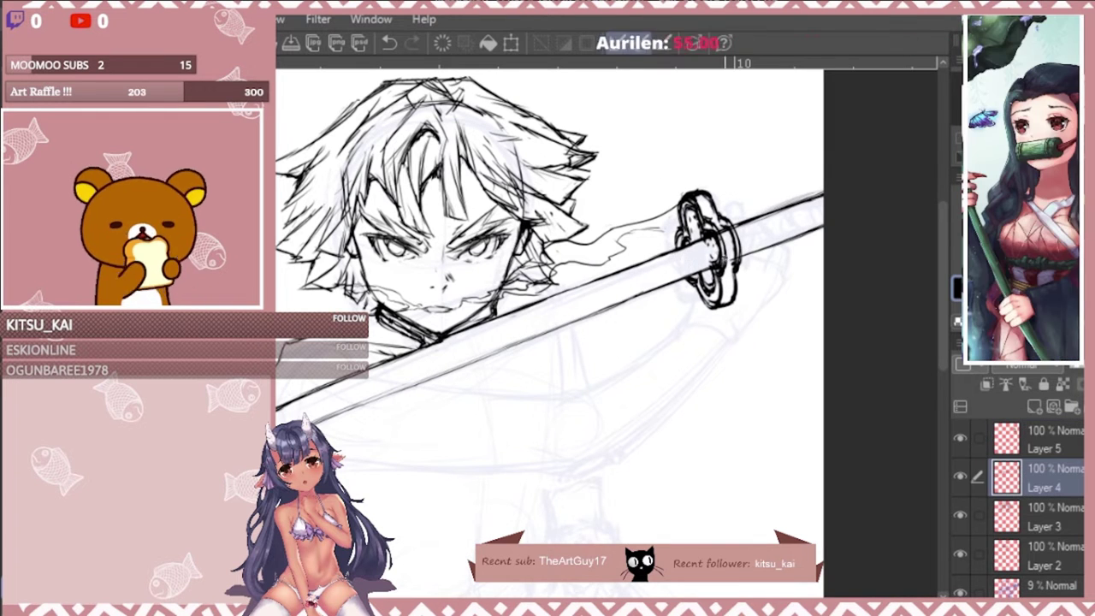
left_click_drag(729, 228, 763, 219)
left_click_drag(708, 240, 672, 253)
scroll(693, 261, "down", 2)
scroll(712, 235, "up", 1)
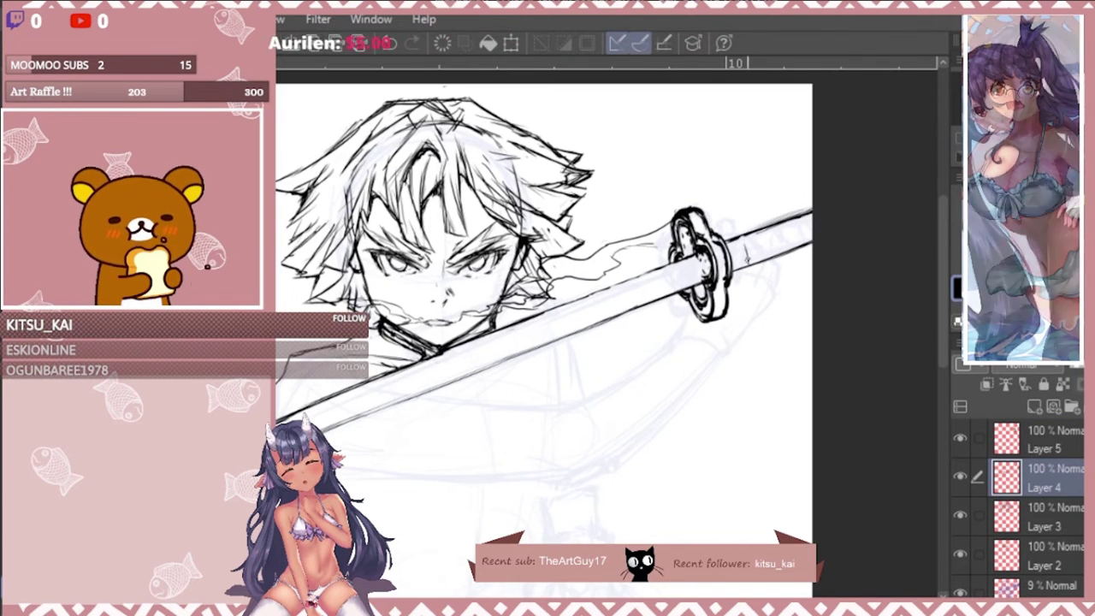
Merge the guard layer into Layer 4 and draw the ridge line along the length of the blade.
scroll(691, 255, "down", 1)
left_click(1044, 438)
key("ctrl+e")
left_click_drag(622, 281, 682, 276)
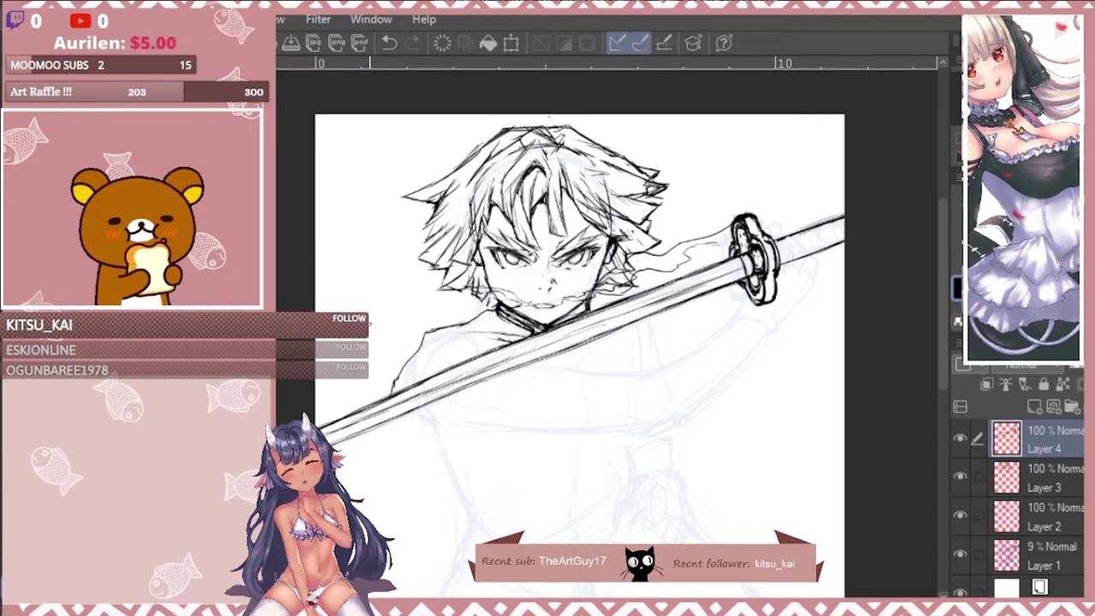
Select the rough sketch around the sword hand on Layer 1, shift it slightly up and deselect.
scroll(512, 275, "down", 3)
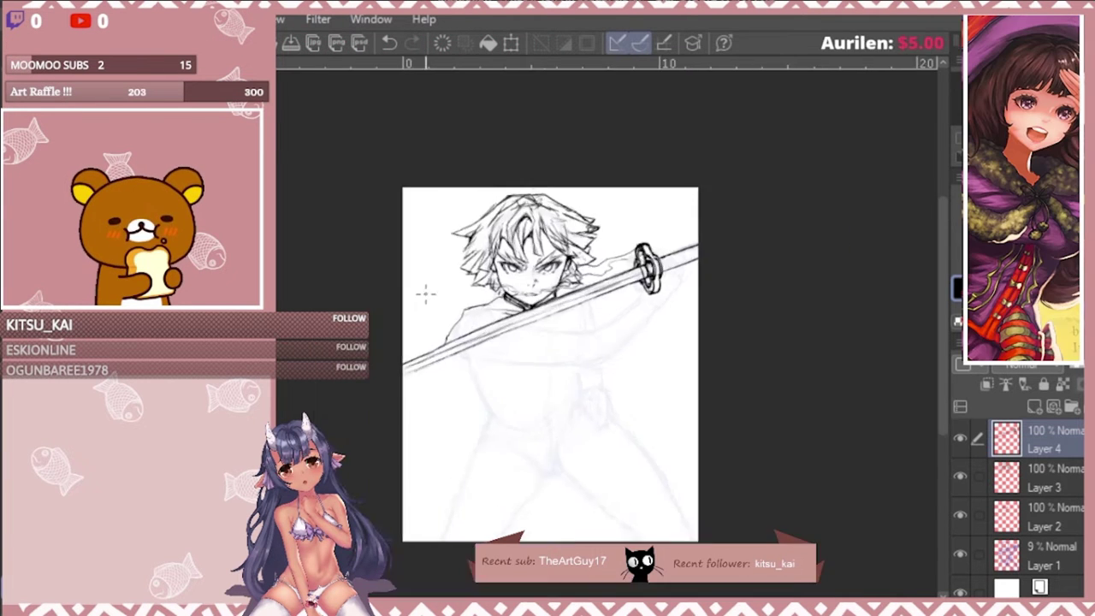
scroll(595, 251, "up", 3)
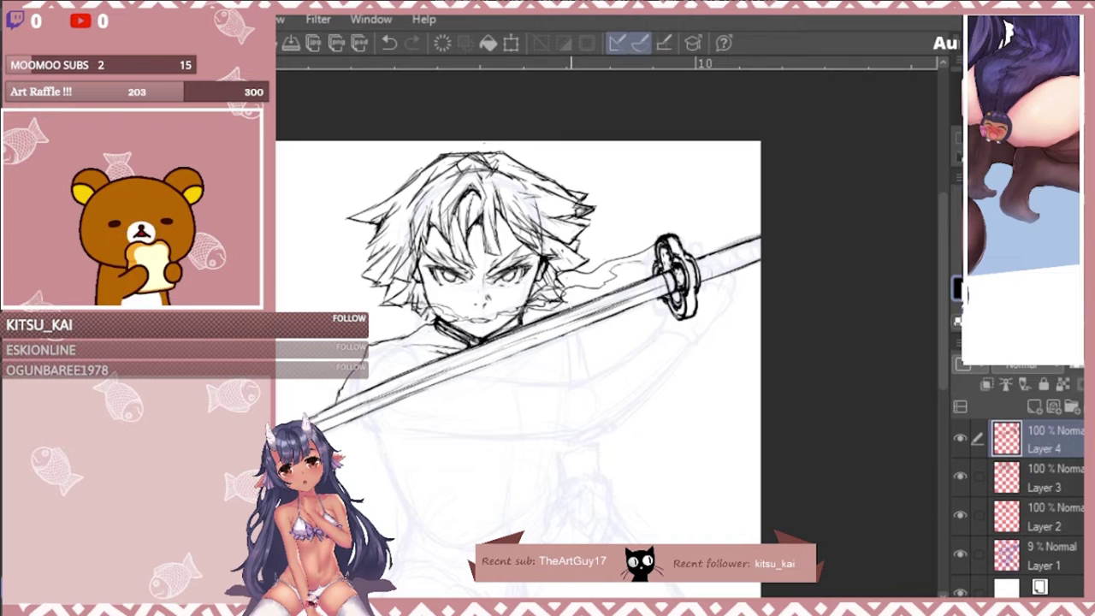
scroll(558, 331, "up", 3)
left_click_drag(720, 308, 713, 345)
scroll(548, 334, "down", 3)
left_click(1050, 556)
mouse_move(609, 308)
left_mouse_down()
mouse_move(654, 358)
mouse_move(609, 308)
left_mouse_up()
key("ctrl+t")
left_click_drag(659, 282, 650, 265)
key("Return")
key("ctrl+d")
On Layer 4, draw the outline of the hand behind the guard and the forearm edges running down from it.
left_click(1050, 440)
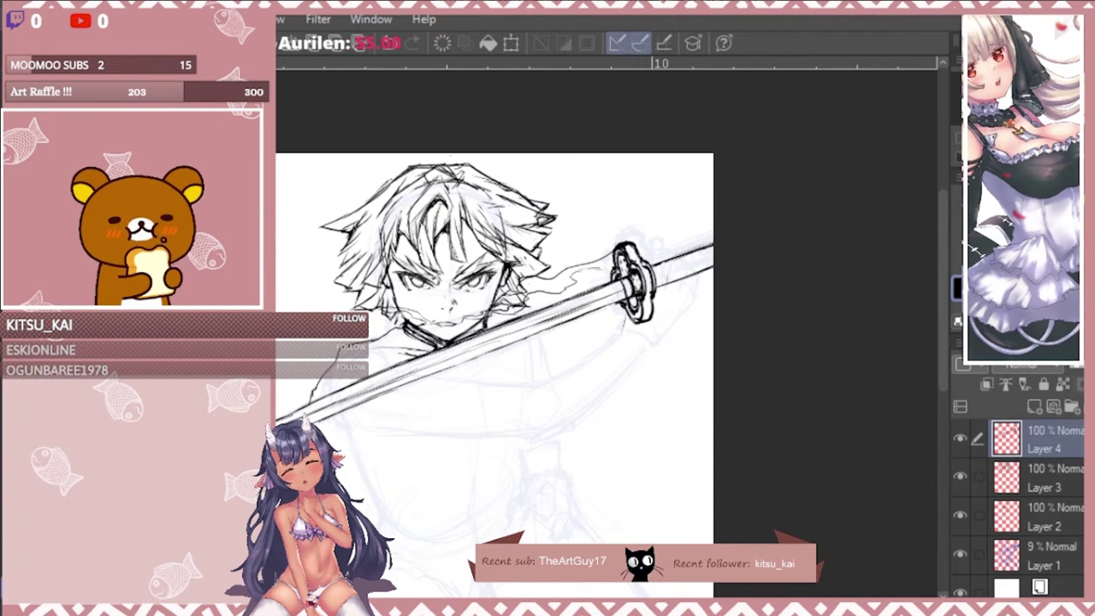
scroll(393, 295, "up", 2)
mouse_move(762, 260)
left_mouse_down()
mouse_move(793, 236)
mouse_move(782, 284)
mouse_move(761, 287)
mouse_move(816, 289)
mouse_move(756, 374)
left_mouse_up()
mouse_move(770, 260)
left_mouse_down()
mouse_move(785, 248)
mouse_move(793, 276)
mouse_move(801, 266)
mouse_move(769, 249)
left_mouse_up()
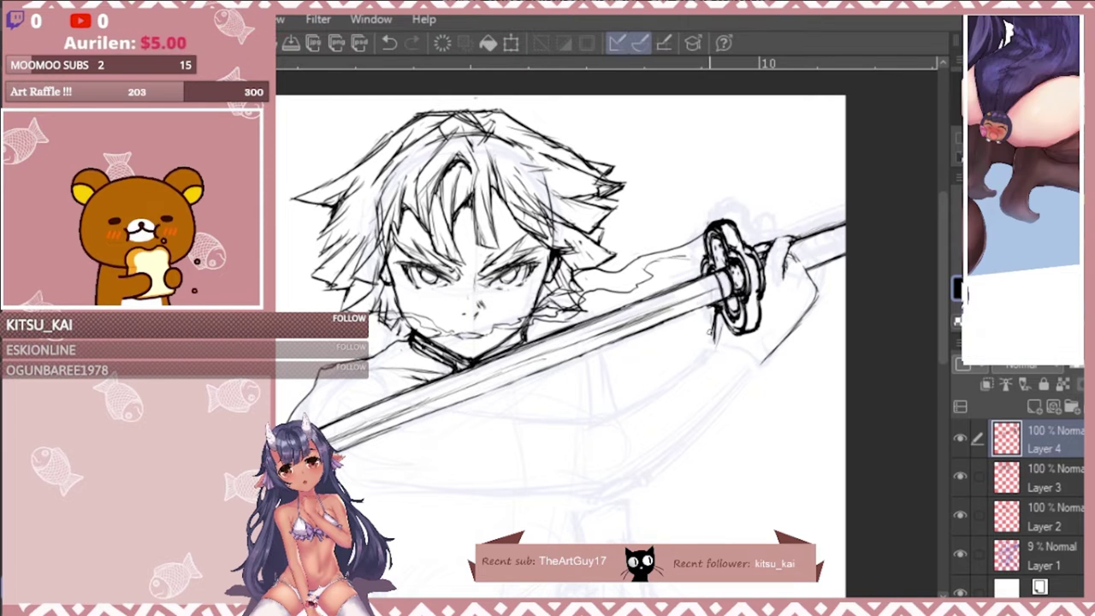
left_click_drag(713, 316, 620, 413)
Draw the fingers wrapped around the hilt and refine the wrist and forearm lines below them.
scroll(633, 171, "down", 4)
scroll(688, 179, "up", 5)
mouse_move(693, 257)
left_mouse_down()
mouse_move(735, 243)
mouse_move(729, 262)
mouse_move(728, 251)
left_mouse_up()
mouse_move(700, 246)
left_mouse_down()
mouse_move(708, 268)
mouse_move(753, 289)
left_mouse_up()
left_click_drag(761, 240, 749, 299)
mouse_move(777, 250)
left_mouse_down()
mouse_move(772, 301)
mouse_move(699, 402)
left_mouse_up()
scroll(598, 200, "down", 3)
scroll(565, 154, "up", 1)
left_click_drag(738, 284, 715, 328)
Crop the canvas's right side so its edge cuts through the hand on the hilt.
scroll(715, 197, "down", 3)
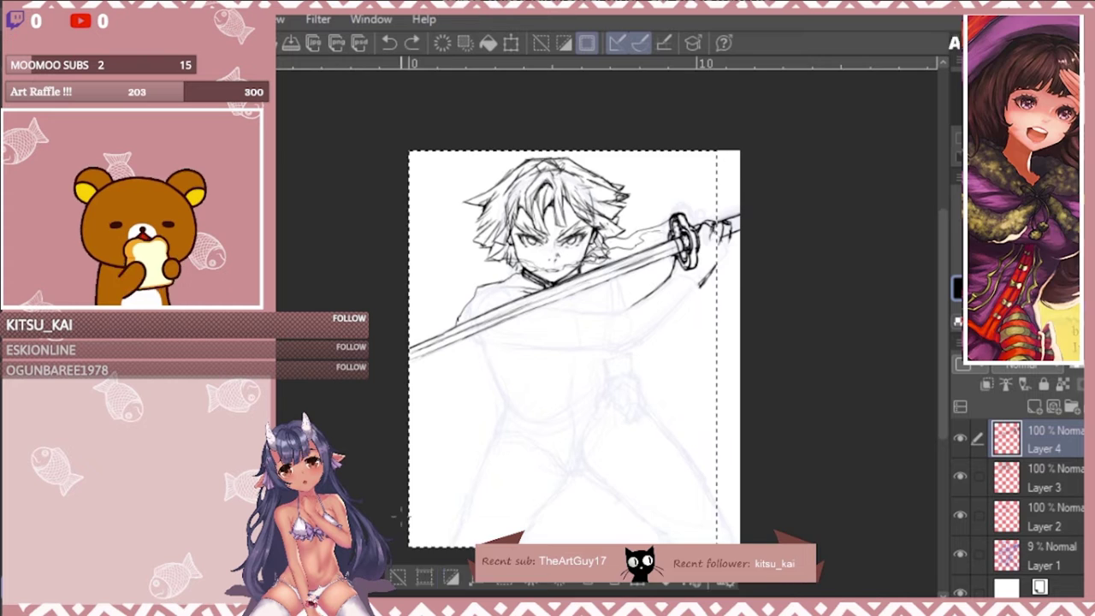
scroll(547, 240, "up", 3)
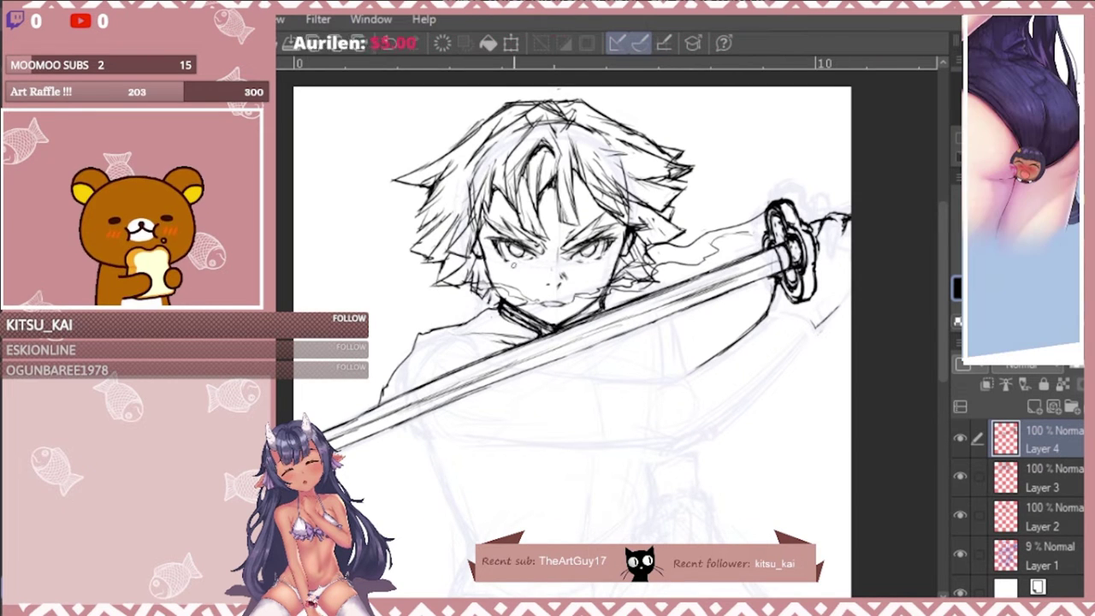
scroll(587, 144, "down", 1)
Add a new layer and draw the draped sleeve with long sweeping fold lines below the blade.
key("ctrl+shift+n")
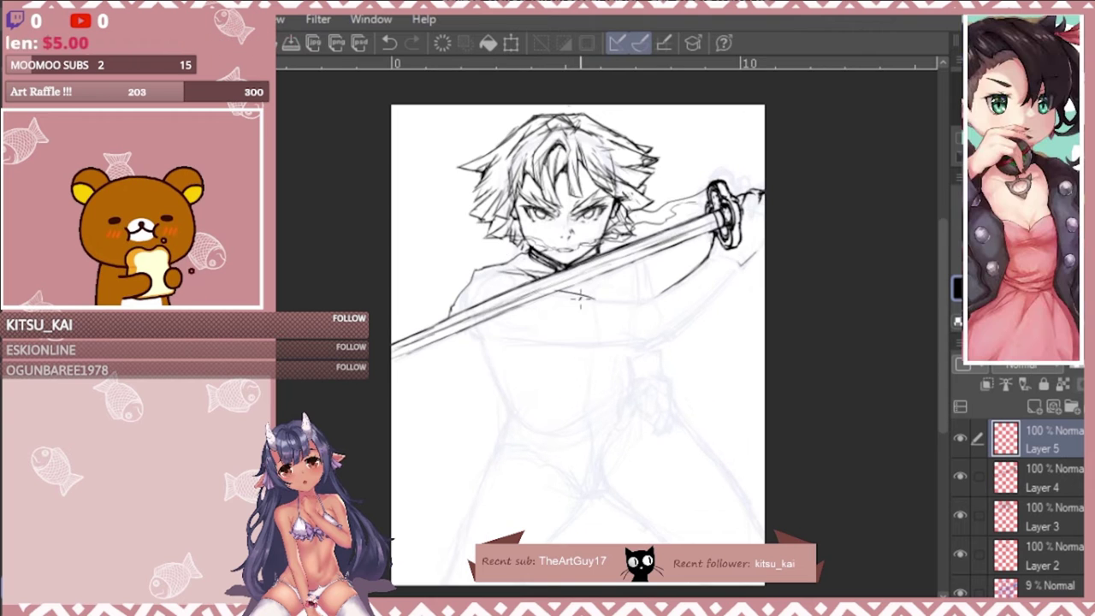
mouse_move(635, 297)
left_mouse_down()
mouse_move(575, 339)
mouse_move(462, 464)
mouse_move(465, 479)
left_mouse_up()
left_click_drag(532, 339, 391, 460)
left_click_drag(446, 337, 392, 399)
left_click_drag(560, 291, 394, 359)
left_click_drag(461, 314, 417, 332)
Draw the raised arm's cuff and sleeve underside, plus the jacket's front opening with two round buttons.
left_click_drag(703, 261, 701, 308)
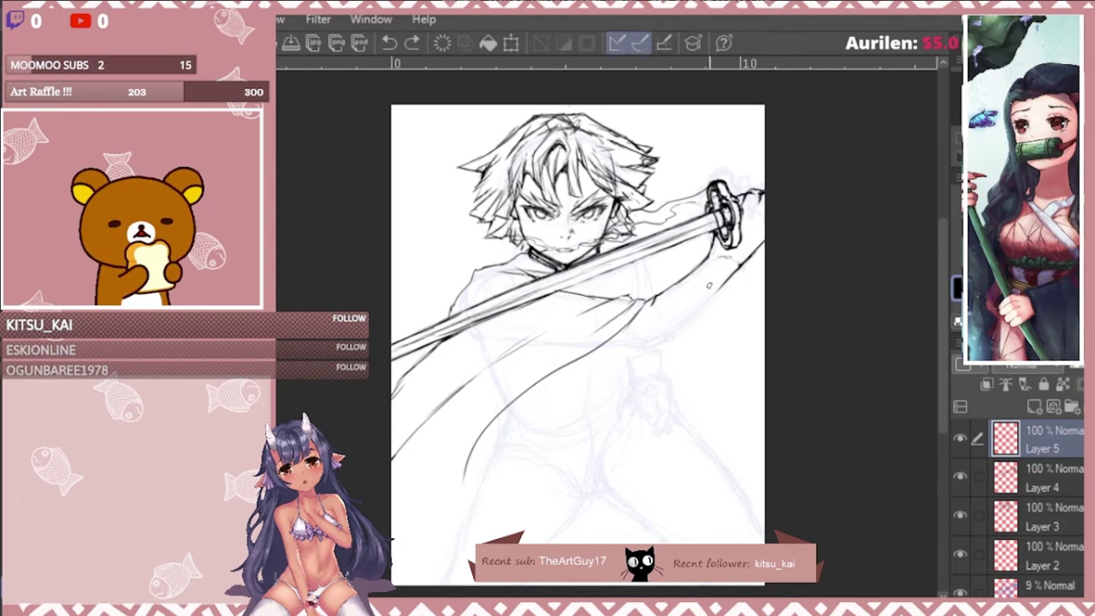
left_click_drag(703, 293, 710, 325)
mouse_move(689, 269)
left_mouse_down()
mouse_move(708, 328)
mouse_move(593, 355)
left_mouse_up()
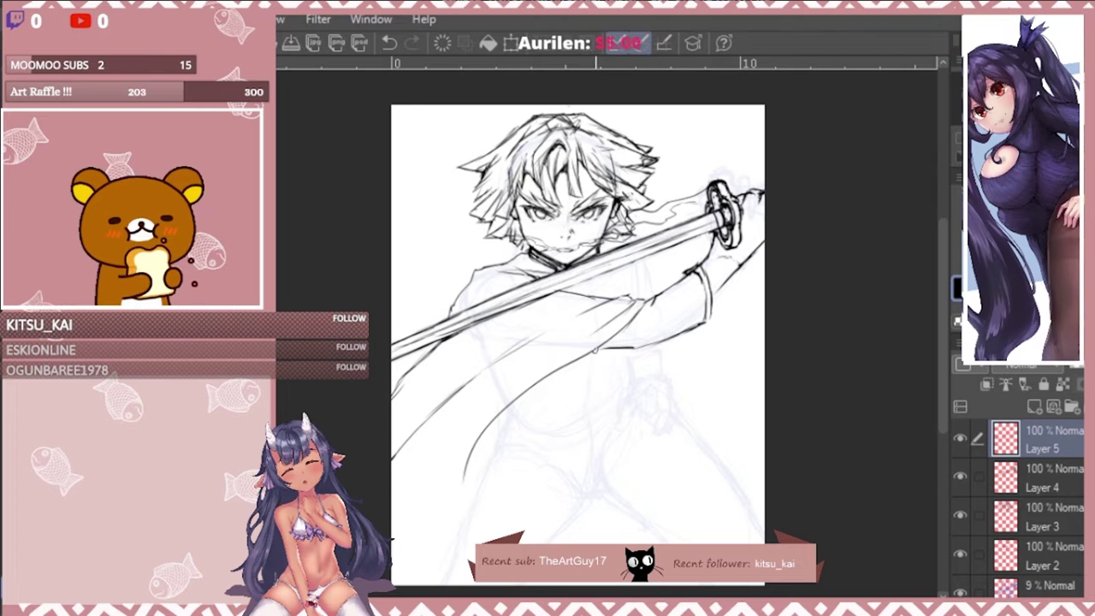
left_click_drag(564, 288, 585, 293)
left_click_drag(594, 356, 601, 457)
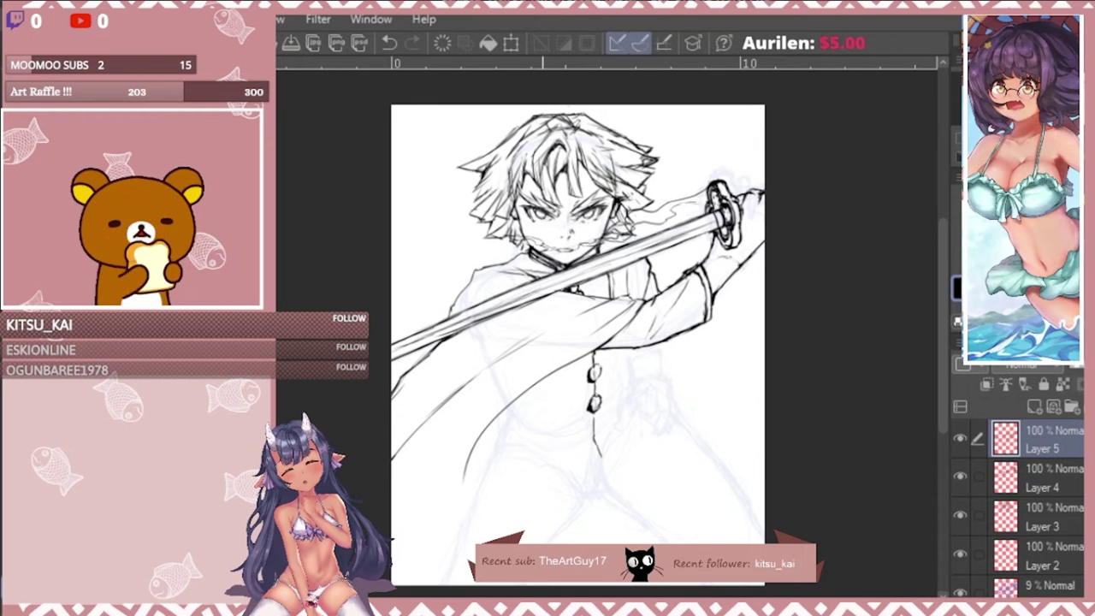
Draw the curved jacket hem at the waist and the lower edge and side of the belt.
scroll(571, 287, "down", 1)
left_click_drag(750, 425, 750, 445)
scroll(619, 435, "up", 1)
scroll(767, 212, "down", 1)
mouse_move(598, 439)
left_mouse_down()
mouse_move(506, 428)
mouse_move(508, 453)
left_mouse_up()
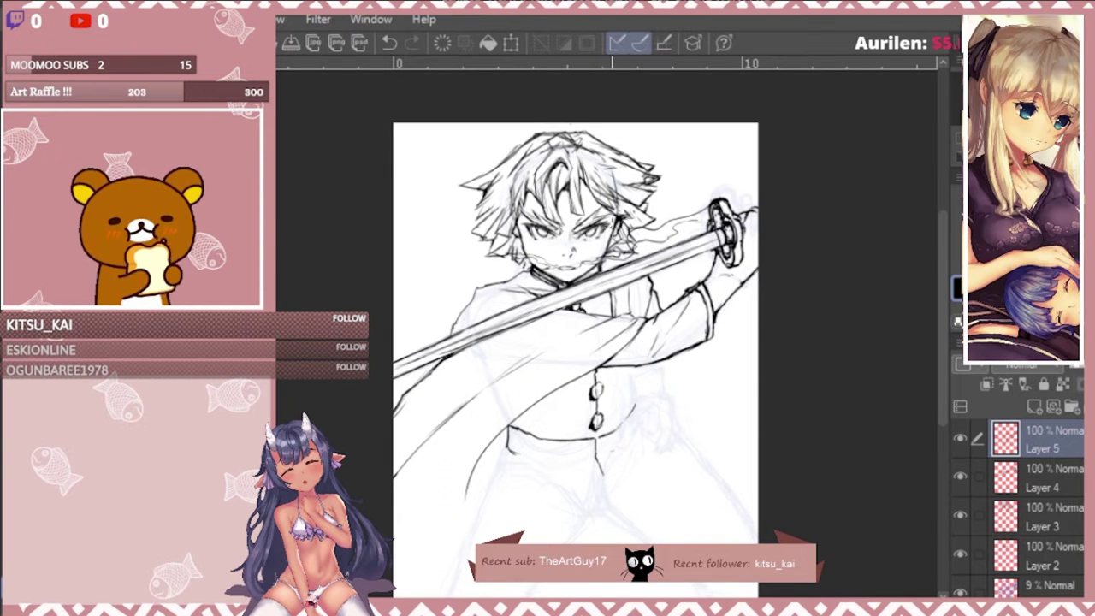
left_click_drag(565, 463, 610, 457)
mouse_move(511, 435)
left_mouse_down()
mouse_move(533, 456)
mouse_move(508, 454)
left_mouse_up()
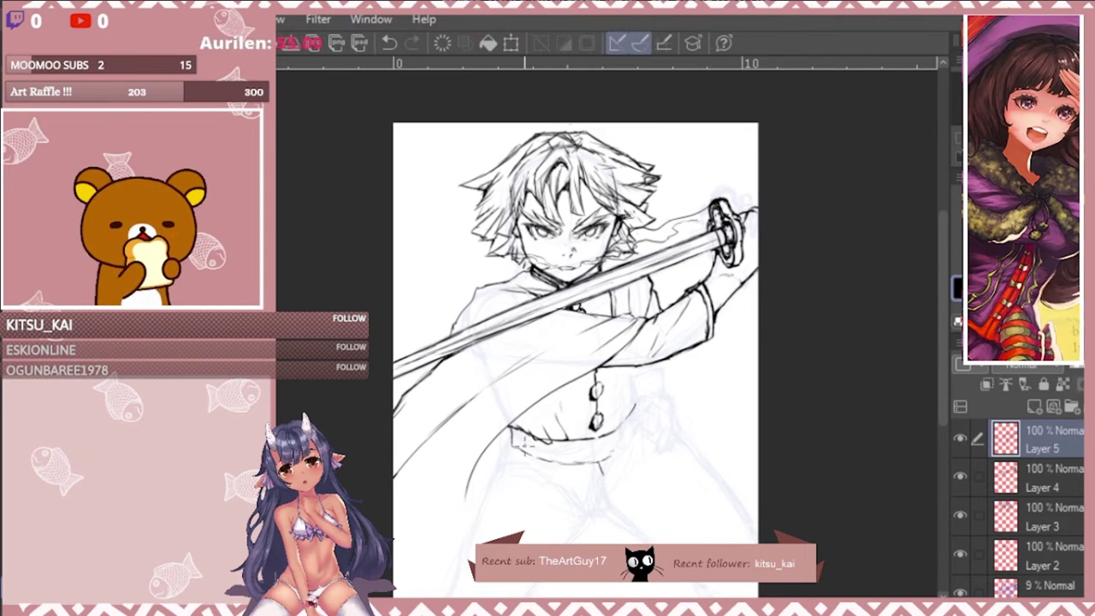
Undo the last belt stroke and draw a rectangular double-outlined buckle with a belt loop beside it.
key("ctrl+z")
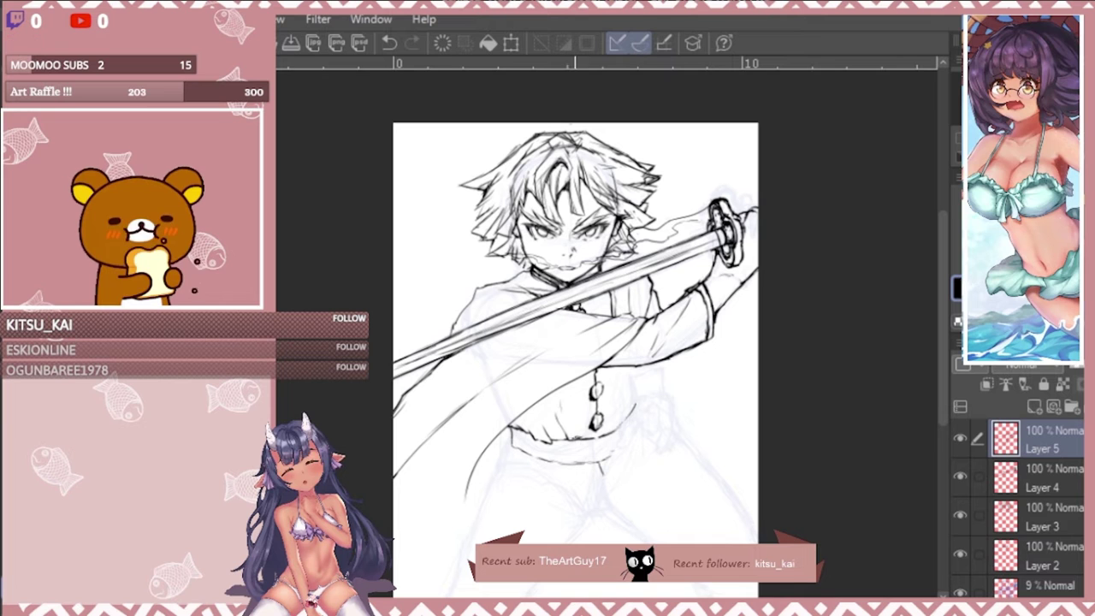
mouse_move(572, 439)
left_mouse_down()
mouse_move(571, 465)
mouse_move(613, 459)
left_mouse_up()
left_click_drag(590, 438, 614, 458)
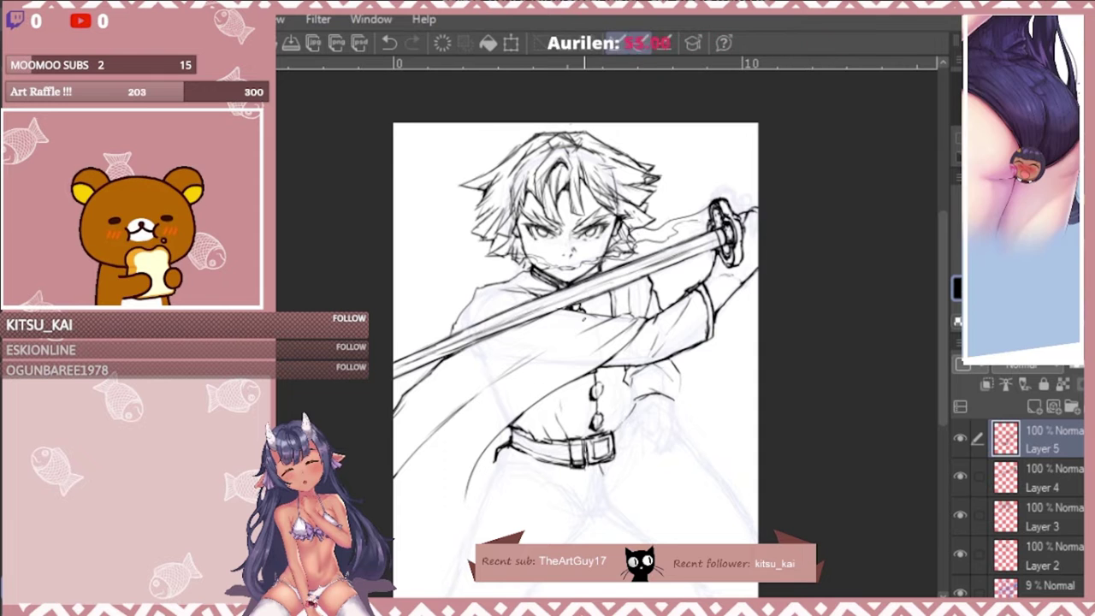
Draw the lowered arm's sleeve edge and the hand's outline with its thumb and first finger beside the belt.
scroll(584, 318, "up", 2)
left_click_drag(863, 519, 826, 391)
scroll(641, 317, "up", 2)
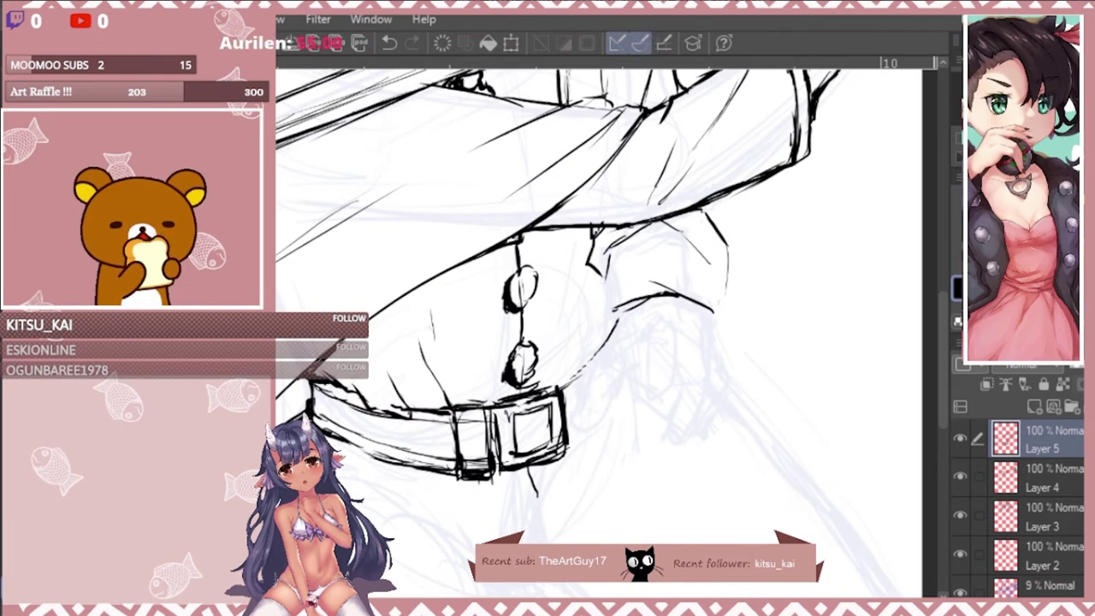
left_click_drag(728, 248, 733, 326)
mouse_move(648, 300)
left_mouse_down()
mouse_move(609, 334)
mouse_move(715, 415)
left_mouse_up()
mouse_move(597, 358)
left_mouse_down()
mouse_move(653, 405)
mouse_move(664, 317)
left_mouse_up()
key("ctrl+z")
left_click_drag(653, 402, 674, 383)
left_click_drag(642, 341, 650, 381)
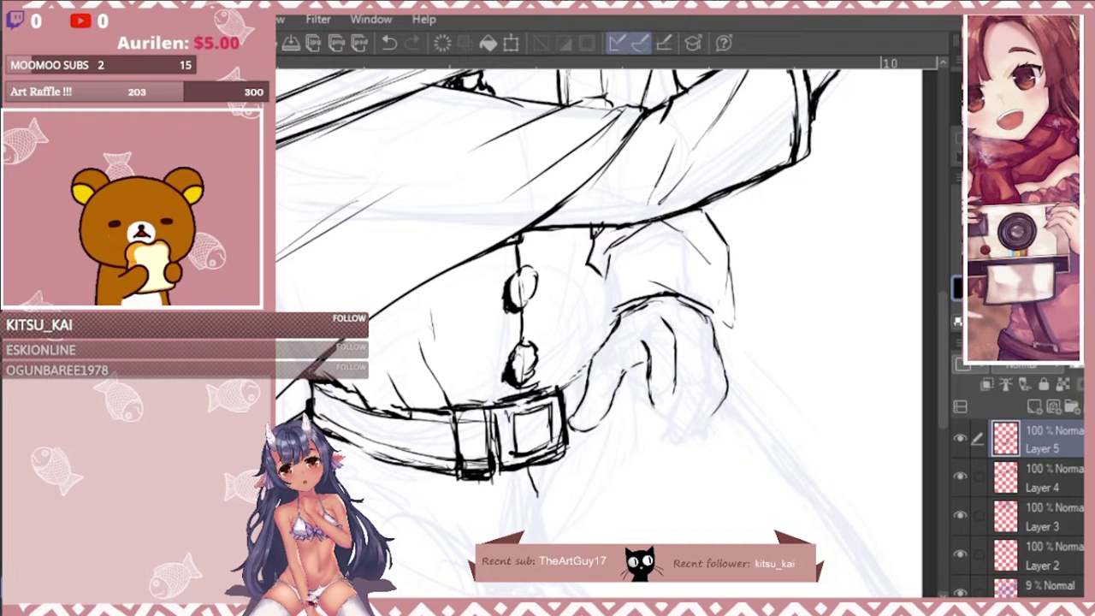
Close the first finger's tip on the lowered hand and rework the lines along its sides and knuckle.
left_click_drag(672, 392, 650, 403)
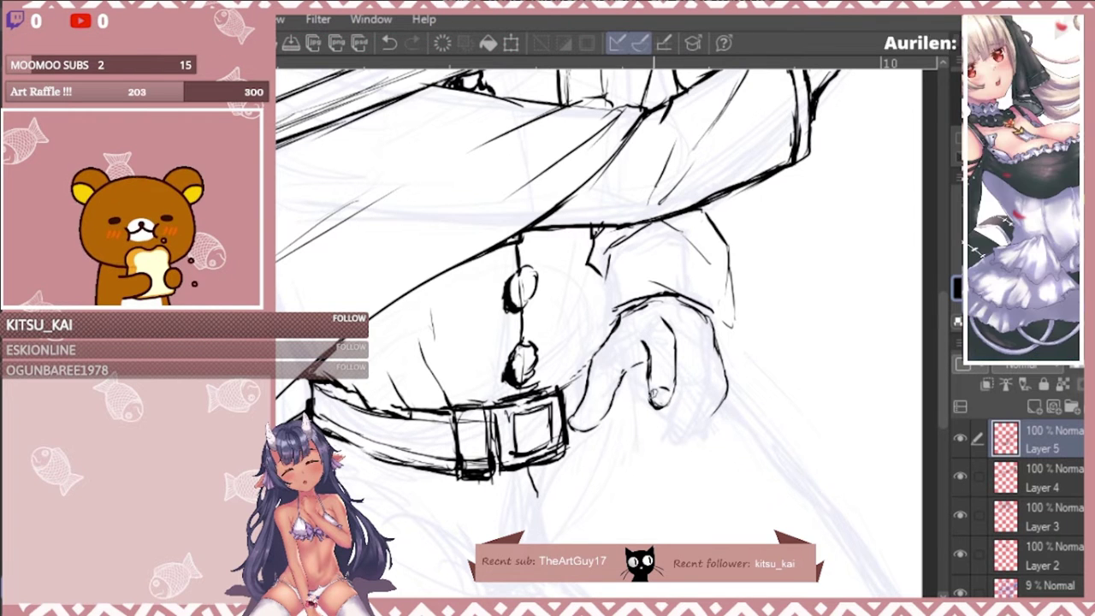
left_click_drag(663, 319, 675, 330)
left_click_drag(674, 369, 667, 392)
left_click_drag(646, 338, 639, 346)
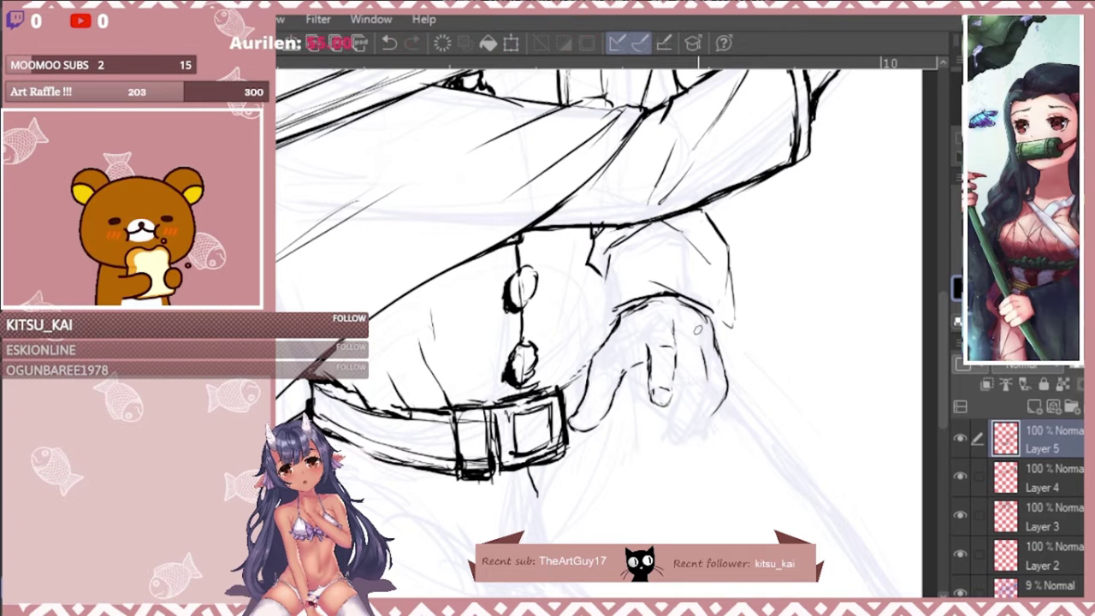
Draw the lowered hand's outer finger, redo its outer contour and add small finger details.
mouse_move(703, 400)
left_mouse_down()
mouse_move(669, 373)
mouse_move(699, 398)
left_mouse_up()
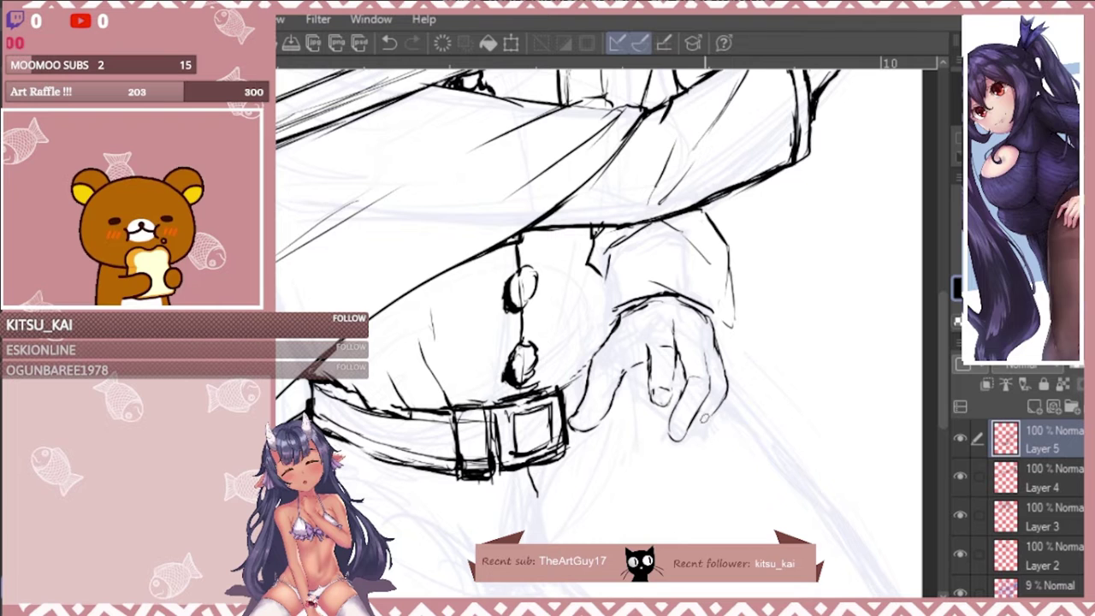
key("ctrl+z")
left_click_drag(696, 419, 715, 332)
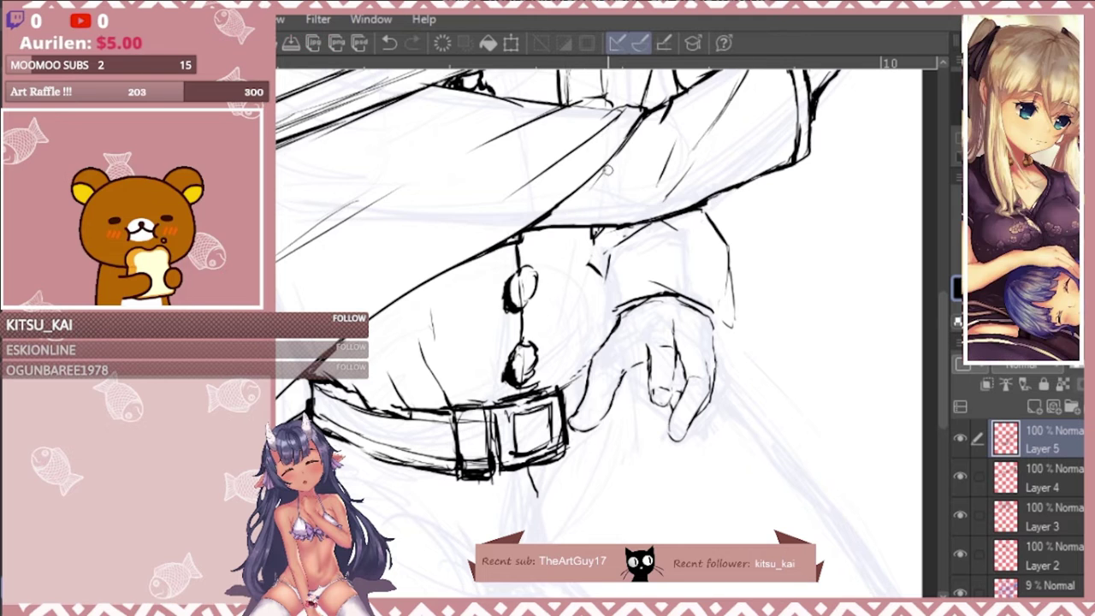
scroll(607, 169, "down", 3)
scroll(542, 342, "up", 6)
left_click_drag(506, 413, 548, 384)
scroll(480, 319, "down", 5)
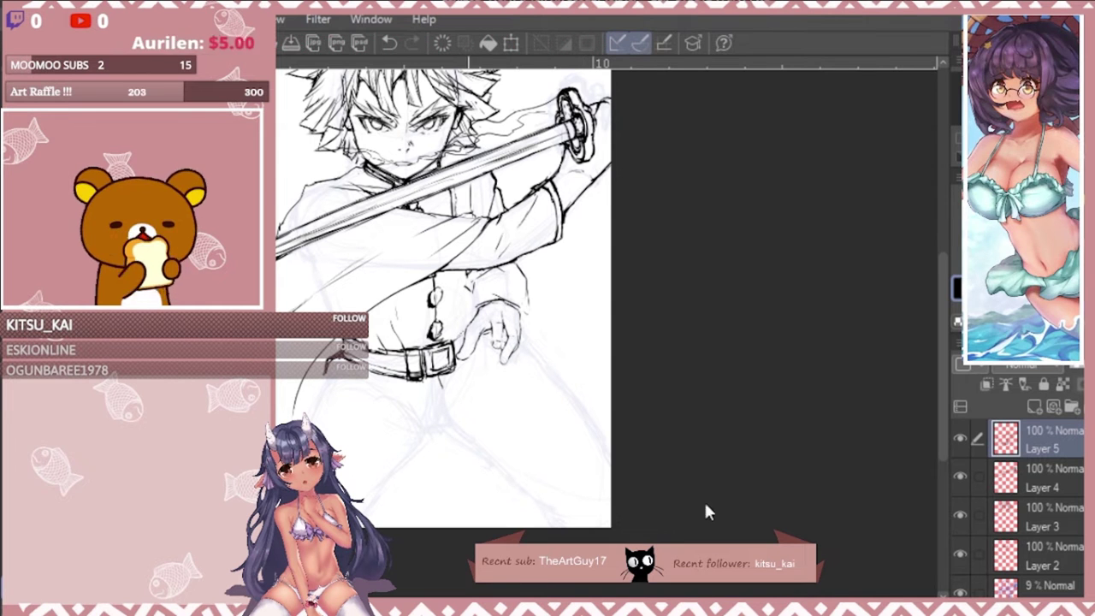
Undo the last change, then select the lowered hand's fingers, nudge them slightly up and deselect.
scroll(704, 508, "up", 2)
key("ctrl+z")
left_click_drag(509, 315, 516, 308)
key("ctrl+t")
left_click_drag(530, 347, 530, 342)
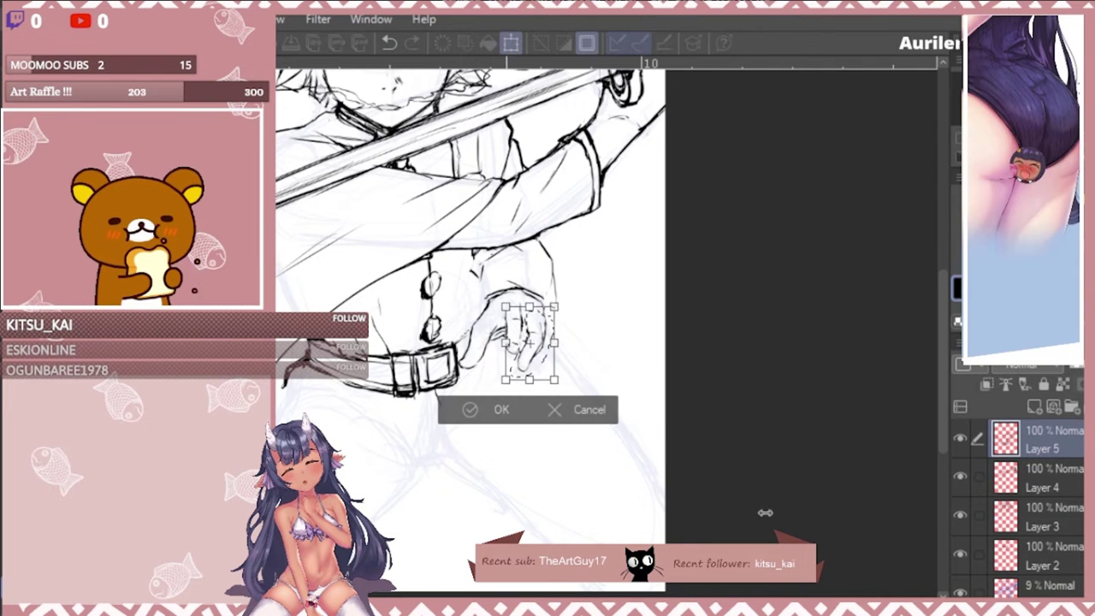
key("Return")
key("ctrl+d")
scroll(400, 289, "up", 1)
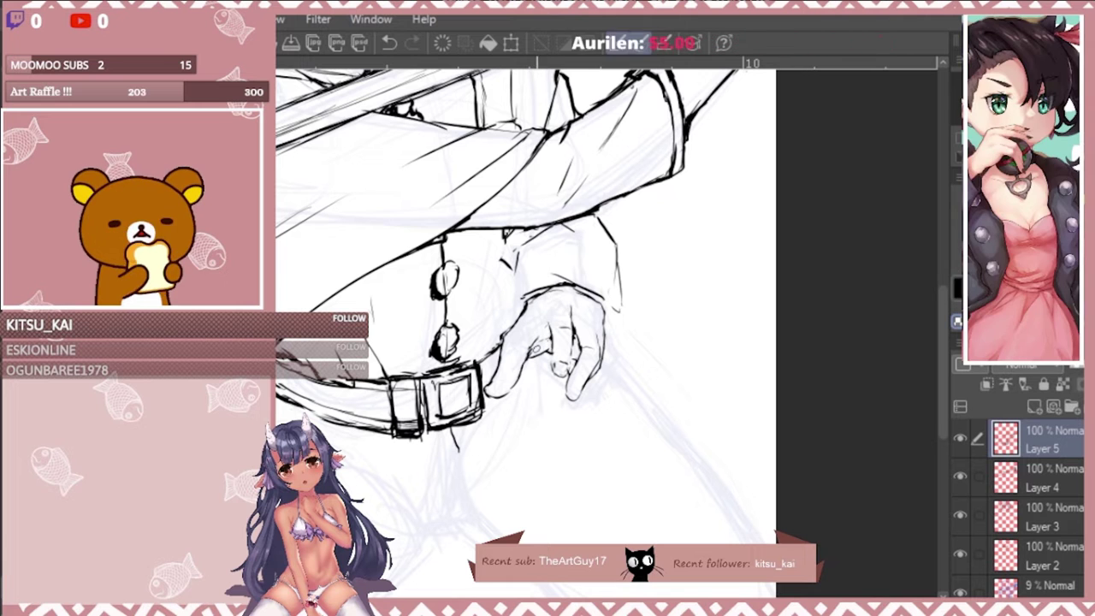
scroll(539, 231, "down", 3)
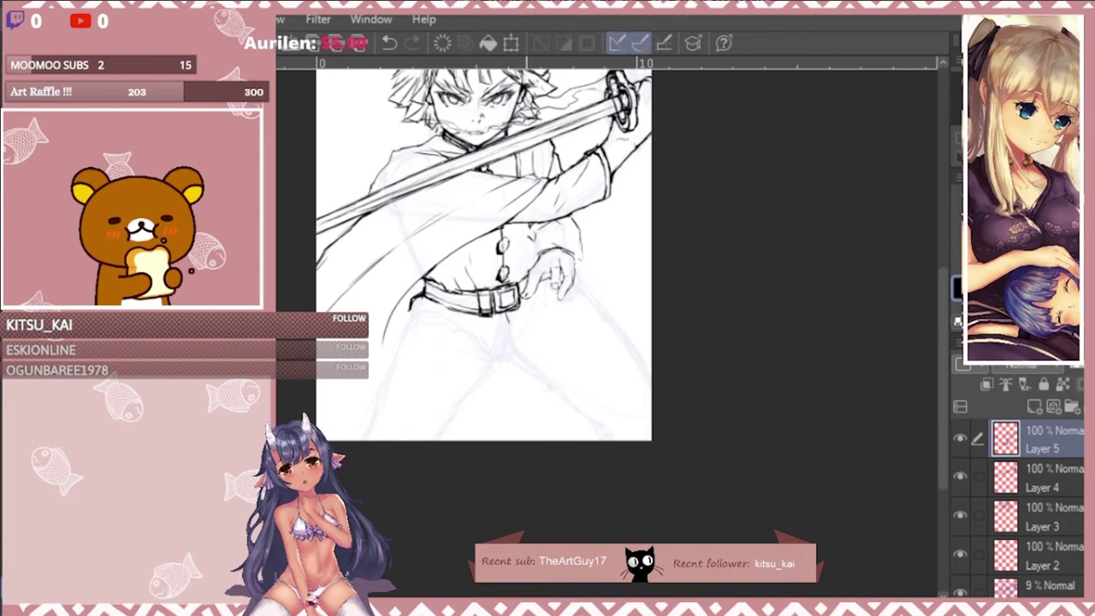
scroll(519, 294, "up", 3)
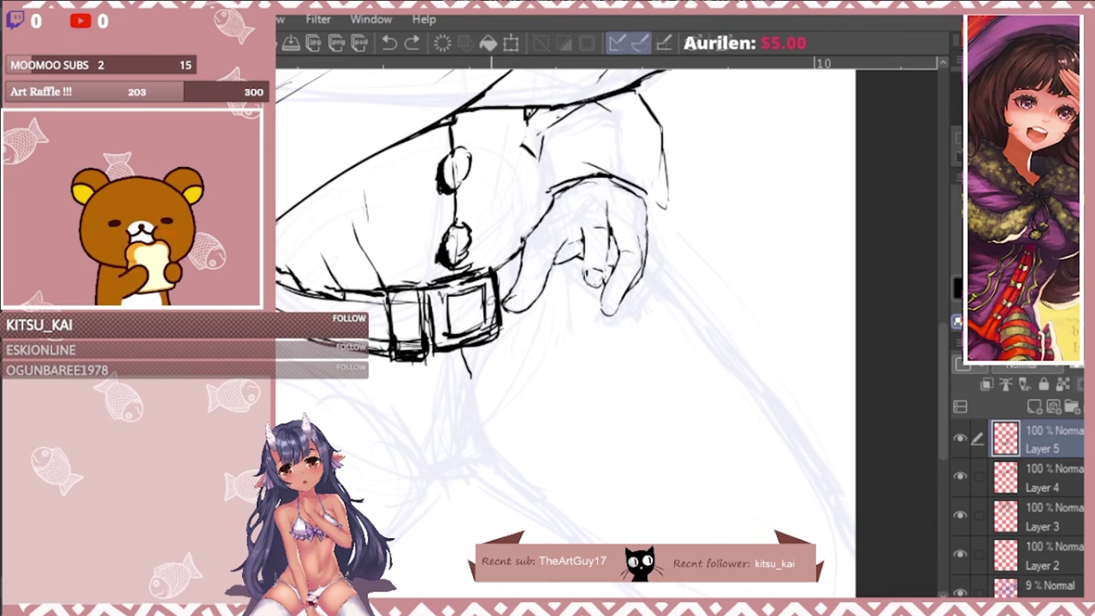
scroll(504, 217, "down", 3)
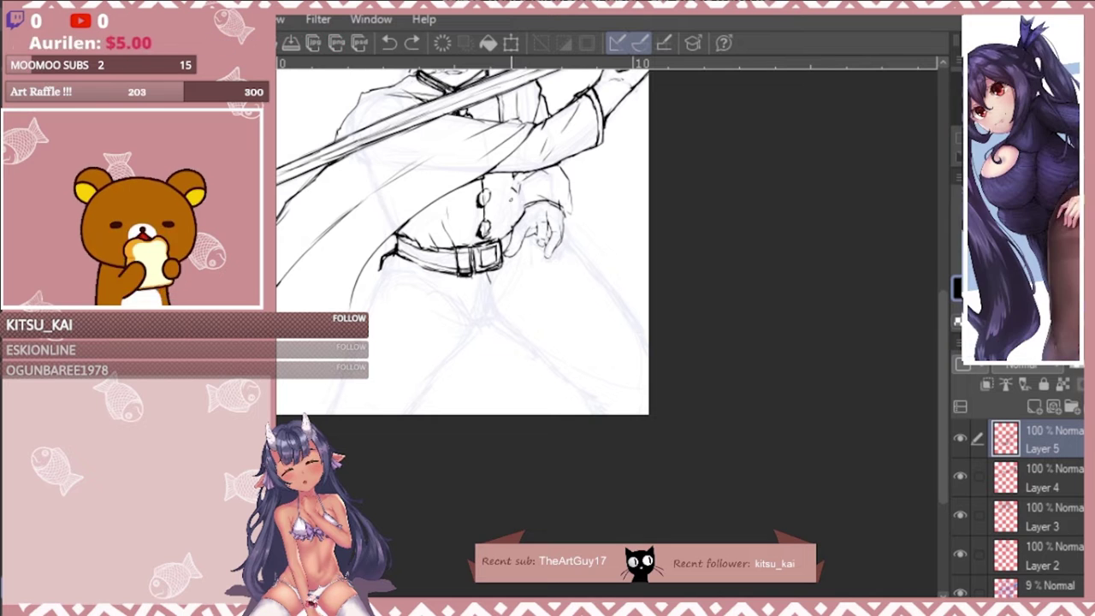
left_click_drag(569, 201, 646, 329)
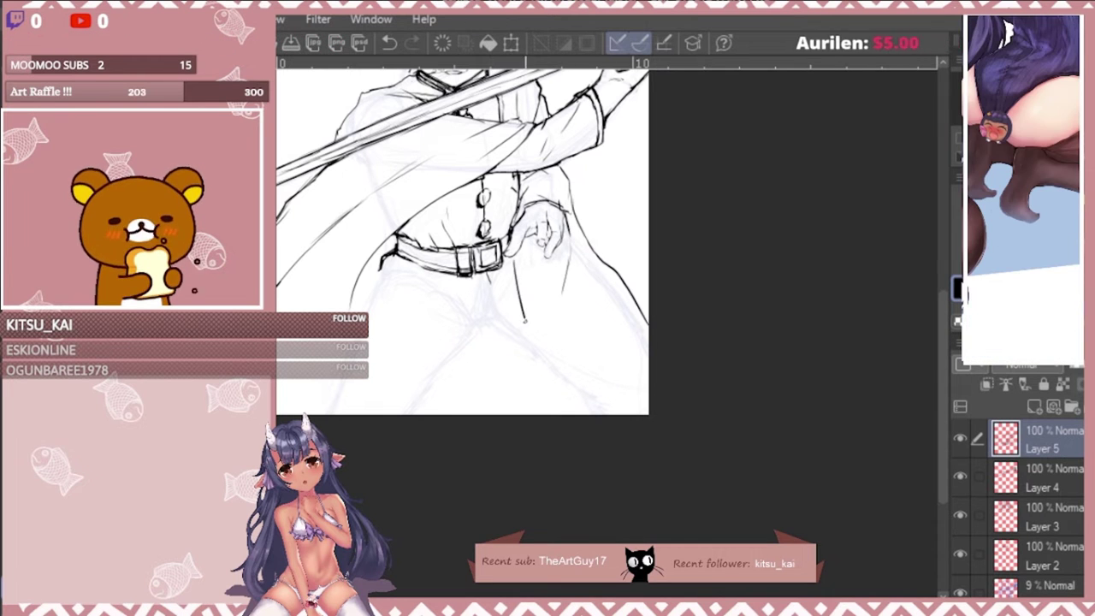
key("ctrl+z")
key("ctrl+z")
Try a flowing cloth edge sweeping from the lowered sleeve across the thighs toward the canvas's lower-left corner.
left_click_drag(526, 286, 488, 351)
left_click_drag(588, 246, 523, 299)
left_click_drag(479, 352, 420, 395)
left_click_drag(500, 269, 332, 413)
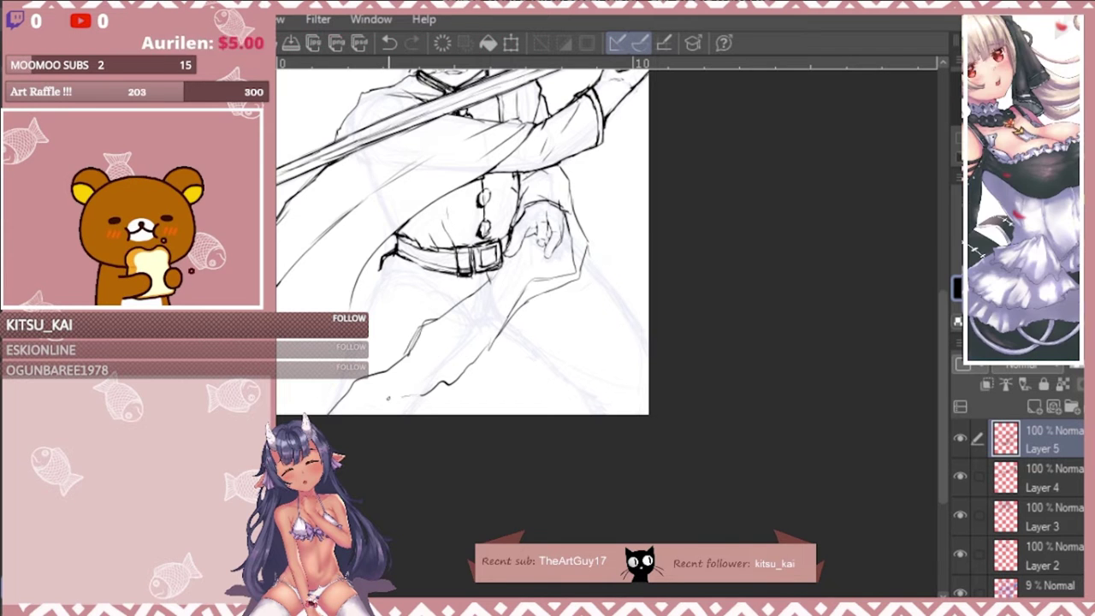
left_click_drag(422, 395, 334, 414)
left_click_drag(479, 299, 602, 418)
left_click_drag(700, 336, 710, 376)
left_click_drag(687, 289, 696, 302)
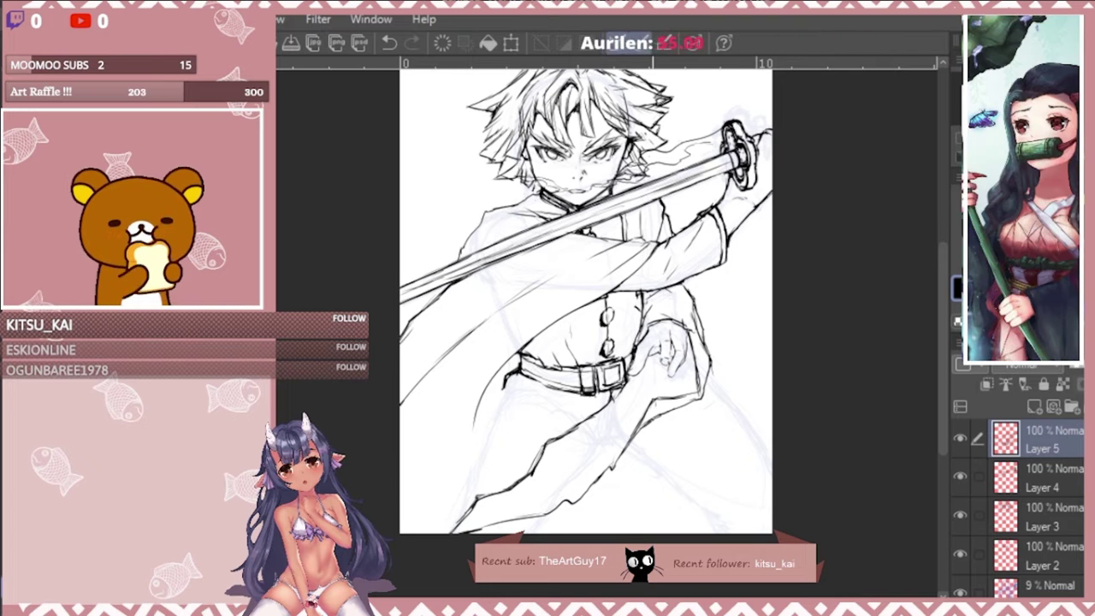
Draw the coat's trailing edge beside the leg and outline the trousers' thighs, crotch and knees.
left_click_drag(469, 438, 408, 532)
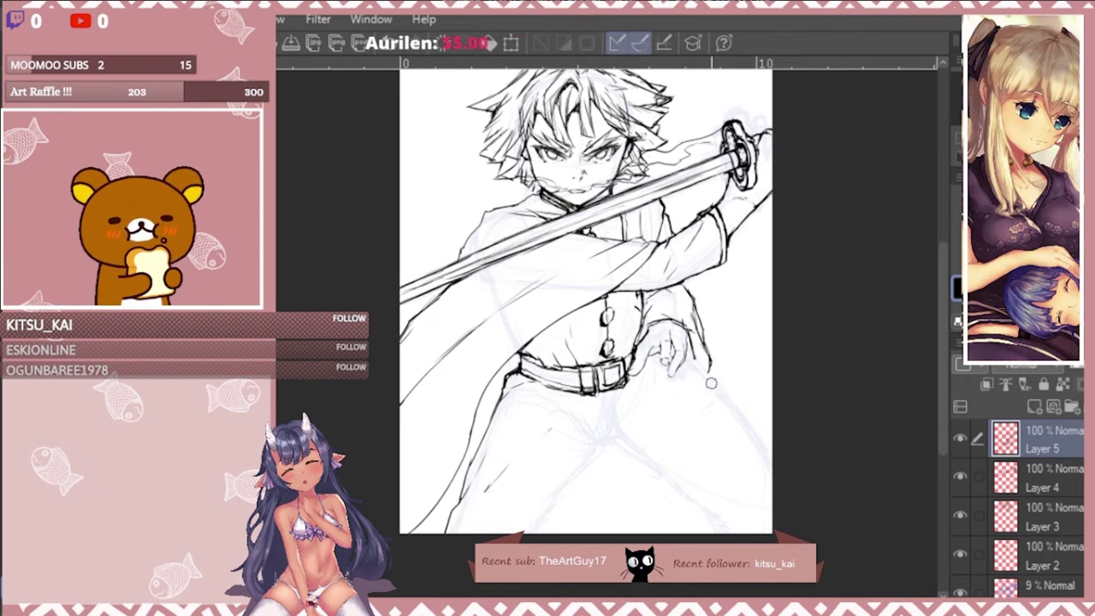
mouse_move(637, 385)
left_mouse_down()
mouse_move(618, 439)
mouse_move(527, 532)
left_mouse_up()
mouse_move(686, 365)
left_mouse_down()
mouse_move(726, 408)
mouse_move(772, 515)
left_mouse_up()
left_click_drag(617, 442, 659, 476)
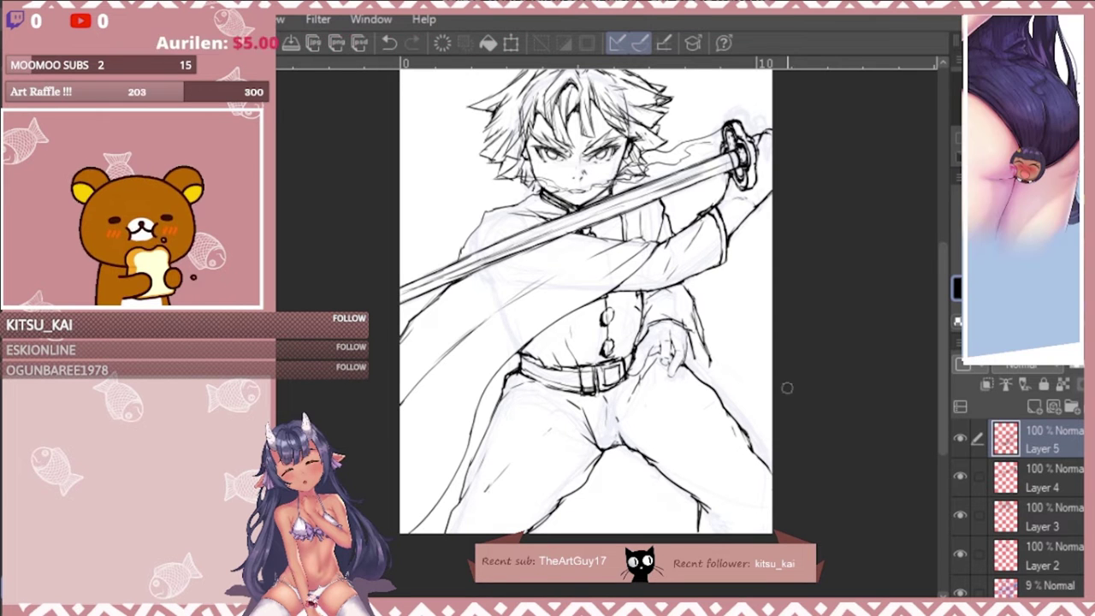
scroll(528, 361, "up", 1)
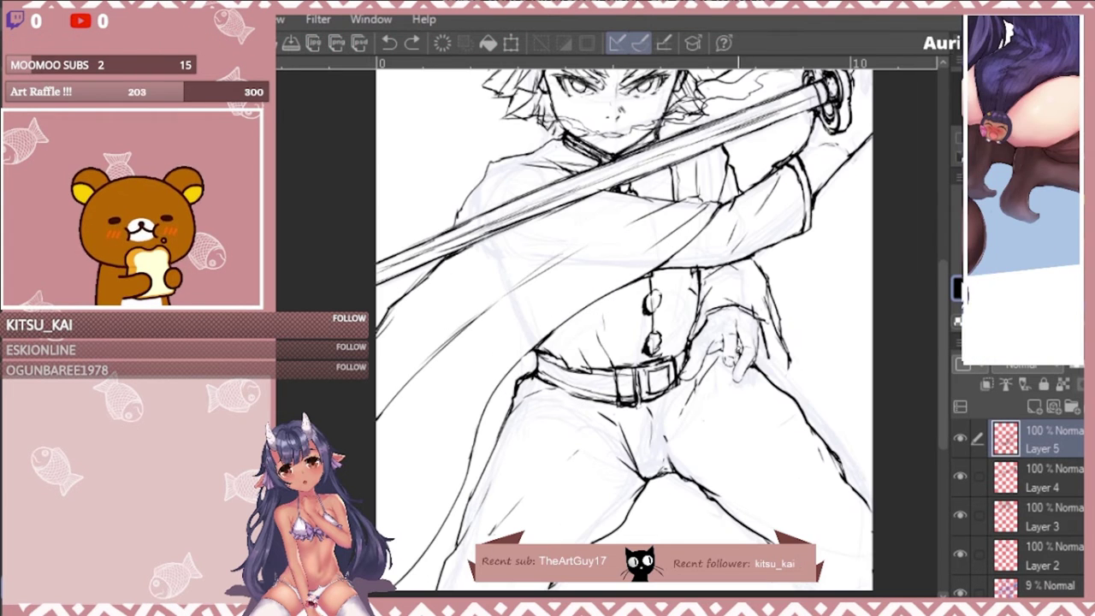
left_click_drag(839, 462, 872, 511)
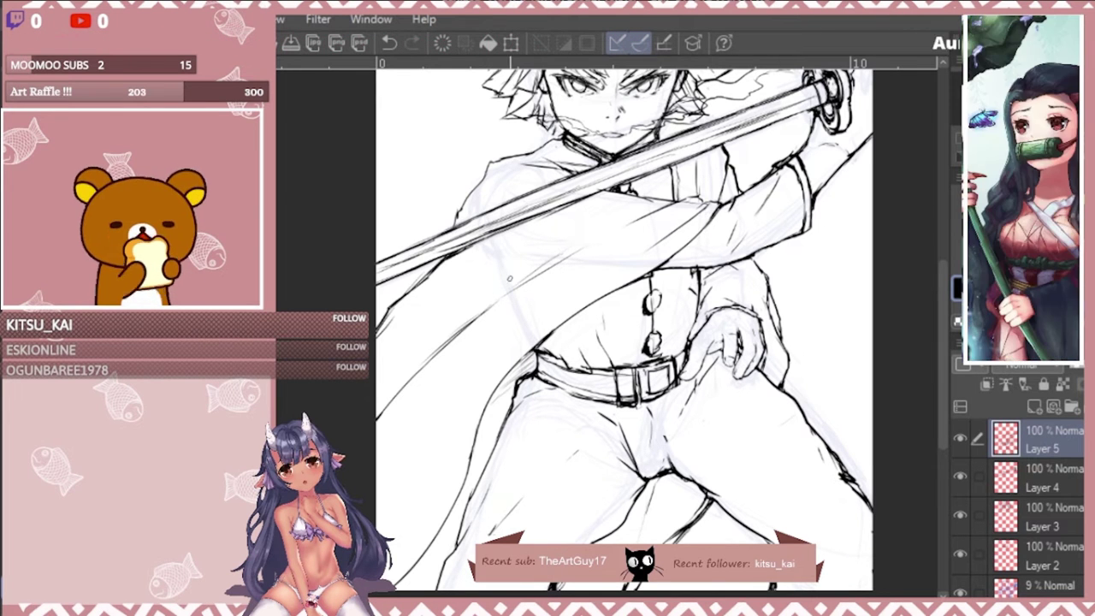
Examine the whole figure, then the face, shoulder, sword guard and raised wrist up close.
scroll(694, 419, "down", 3)
left_click_drag(799, 362, 782, 384)
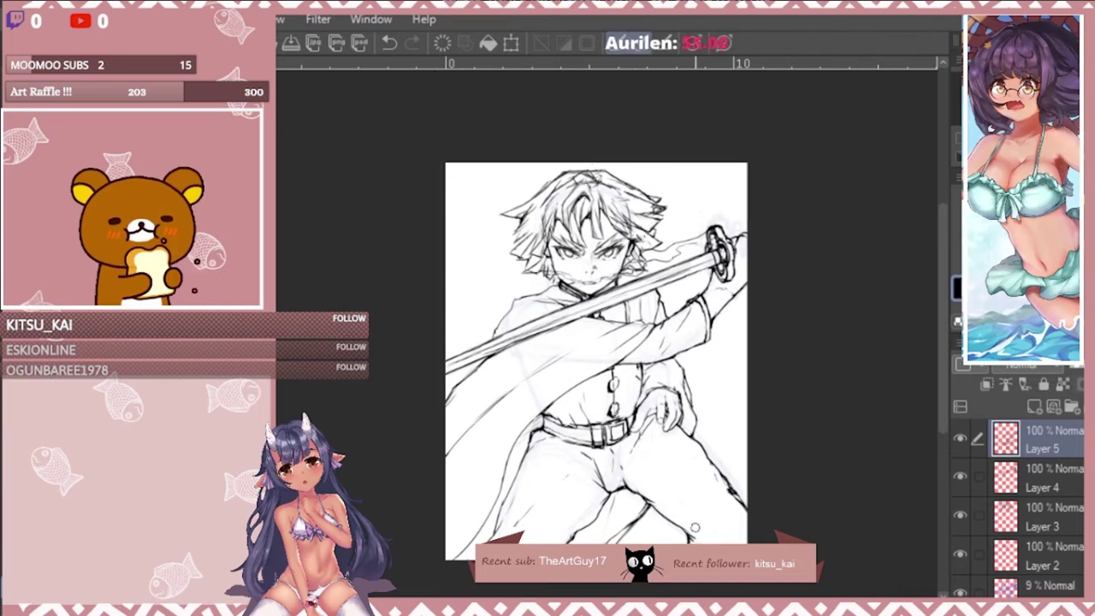
scroll(500, 301, "up", 4)
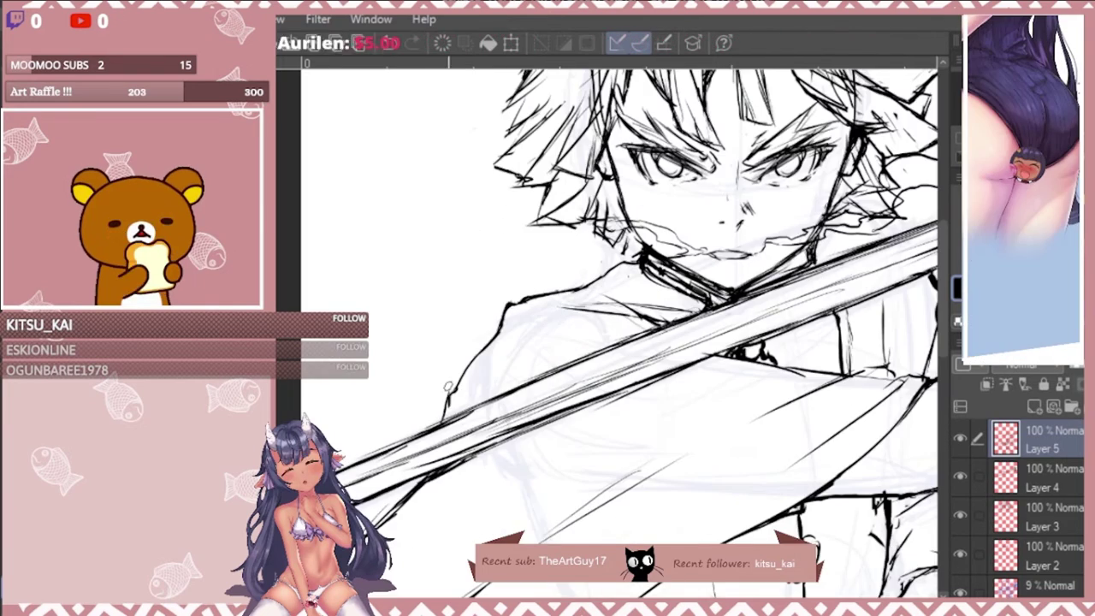
left_click_drag(927, 318, 679, 303)
scroll(677, 311, "down", 3)
scroll(769, 273, "up", 4)
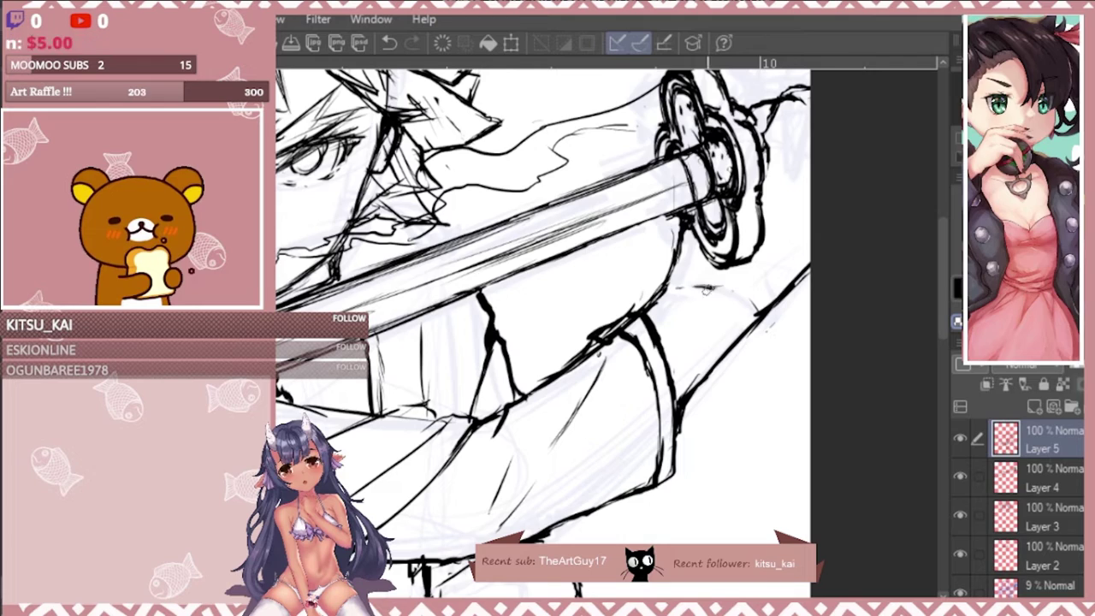
key("ctrl+minus")
key("ctrl+plus")
key("ctrl+plus")
key("ctrl+plus")
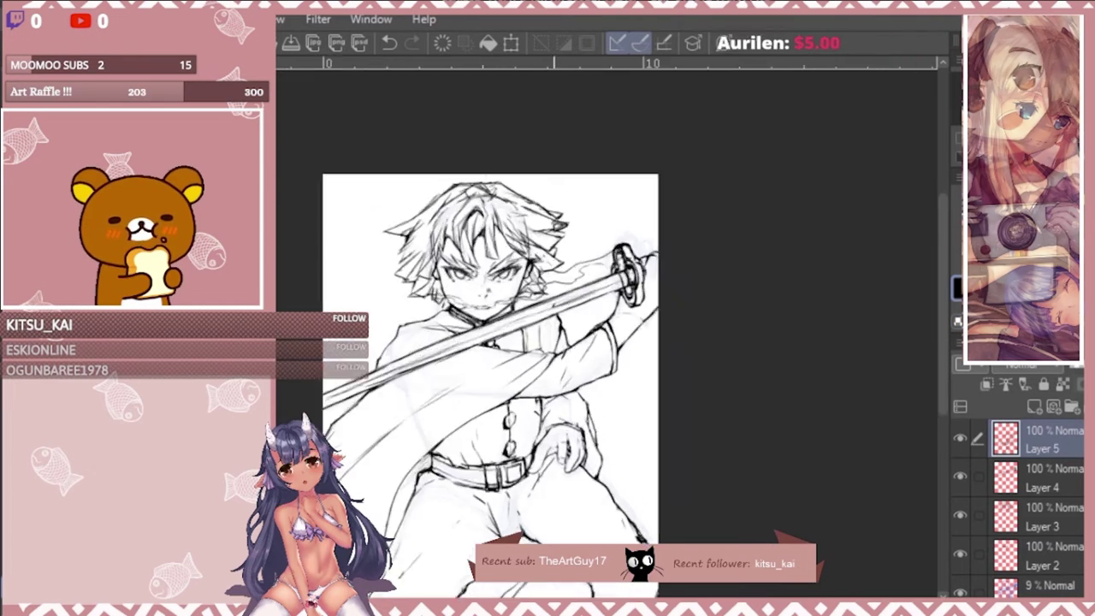
Draw the wisps of breath trailing away from the mouth beside the cheek and undo the last stroke.
left_click_drag(696, 272, 638, 295)
scroll(652, 243, "down", 4)
scroll(583, 508, "up", 3)
scroll(609, 513, "down", 3)
mouse_move(609, 513)
left_mouse_down()
mouse_move(631, 513)
mouse_move(539, 513)
left_mouse_up()
scroll(432, 223, "up", 1)
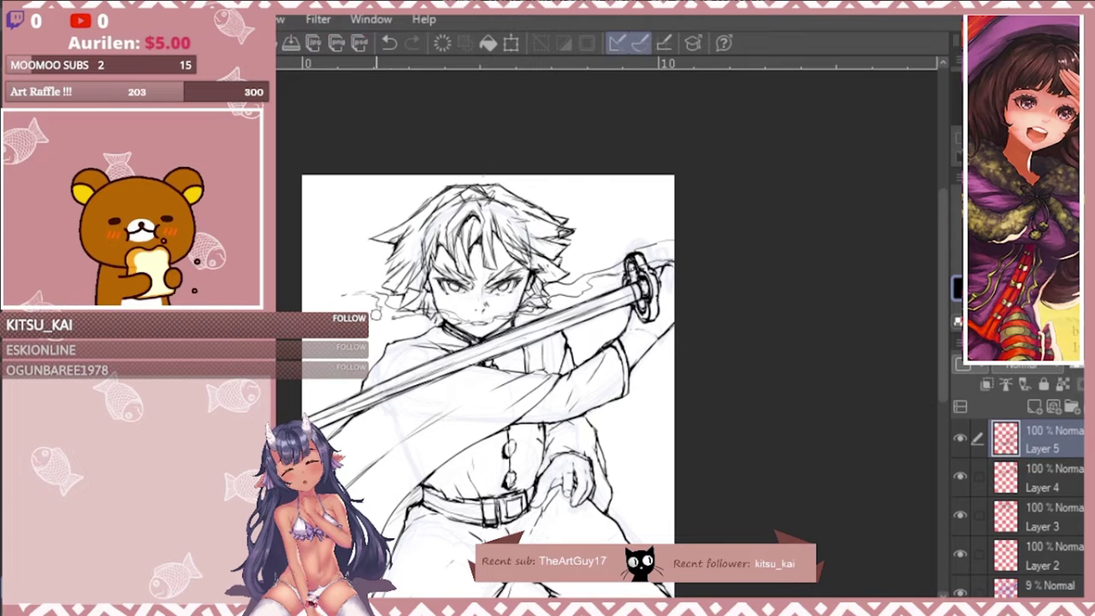
key("ctrl+z")
scroll(342, 272, "down", 3)
left_click_drag(393, 419, 560, 419)
scroll(560, 419, "up", 3)
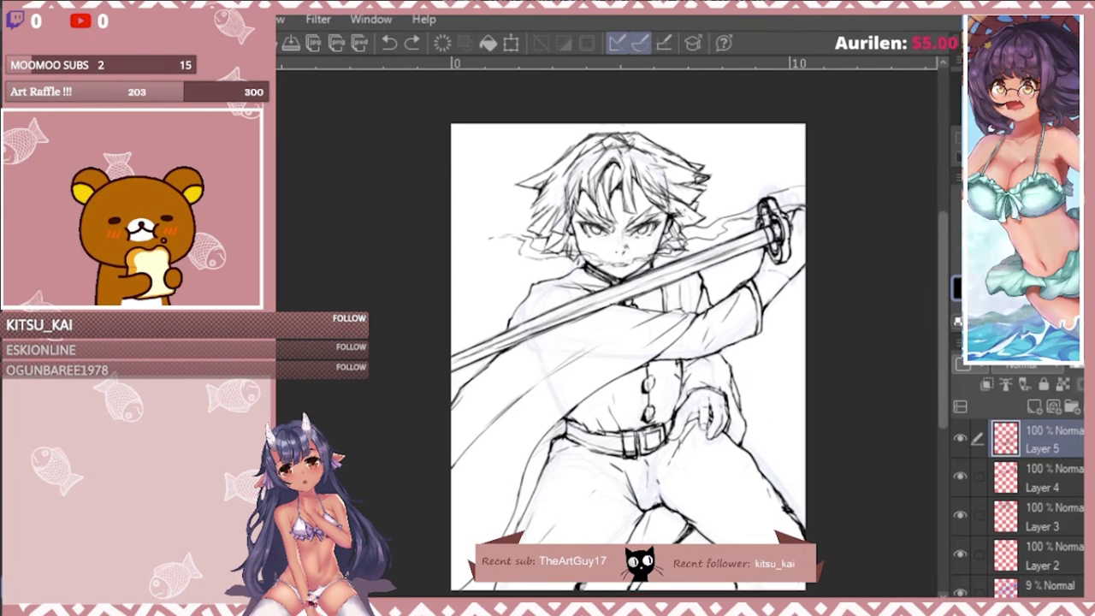
Select the lowered hand and adjust it with a transform, then mirror the view and transform the hand again.
left_click_drag(715, 396, 691, 419)
key("ctrl+t")
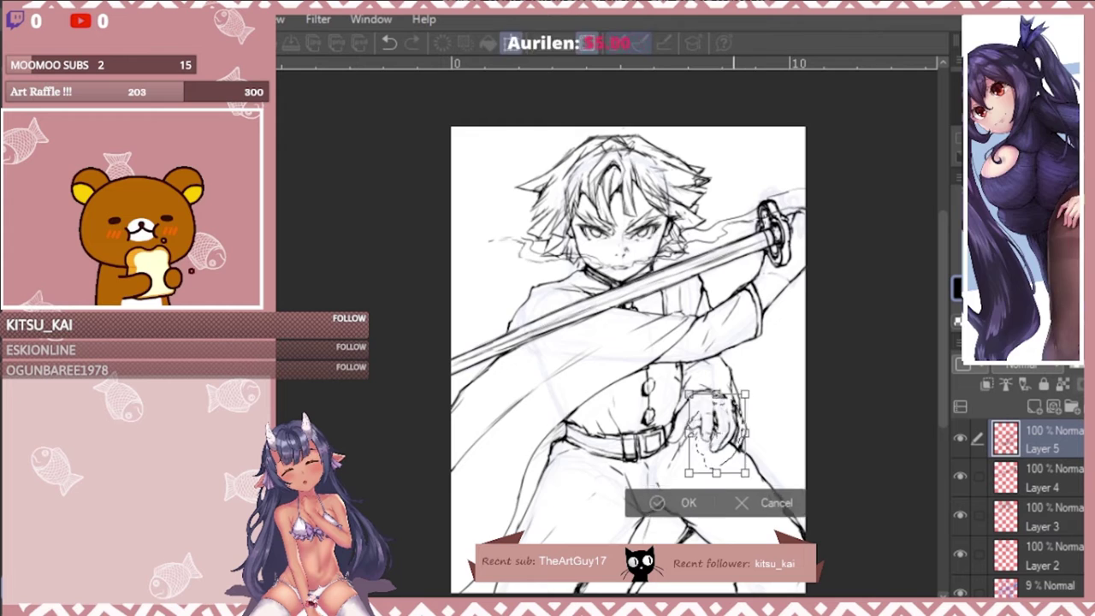
key("Return")
key("ctrl+d")
key("h")
scroll(479, 402, "up", 2)
mouse_move(495, 460)
left_mouse_down()
mouse_move(407, 420)
mouse_move(497, 451)
left_mouse_up()
key("ctrl+t")
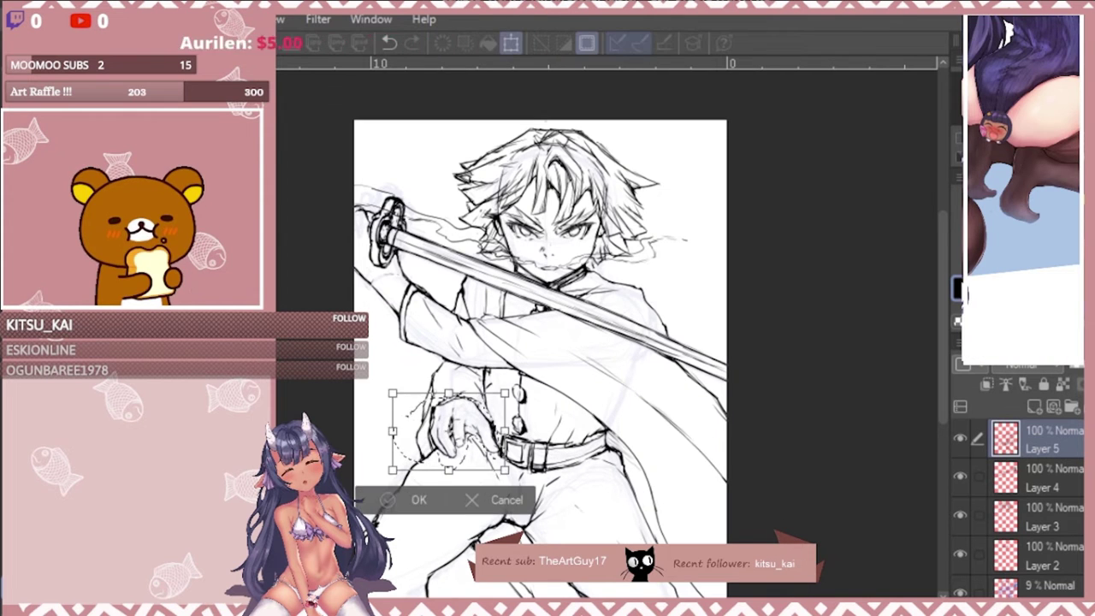
key("Return")
scroll(359, 444, "down", 2)
Select the lower leg lines, transform them into position and deselect.
key("h")
left_click_drag(632, 547, 617, 565)
key("ctrl+t")
left_click_drag(616, 564, 579, 504)
key("Return")
key("ctrl+d")
key("h")
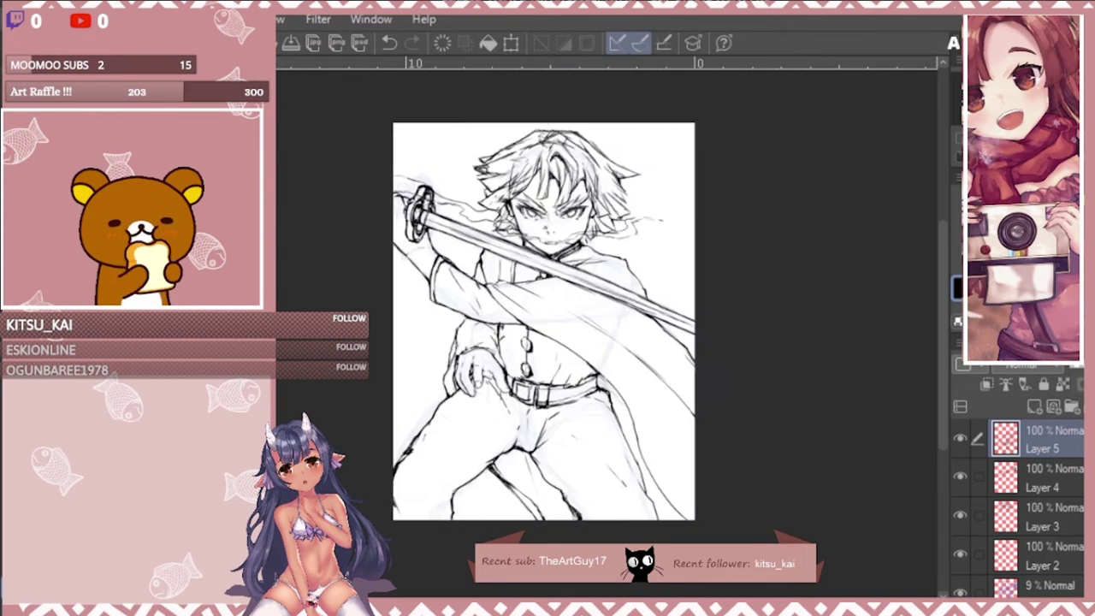
Hide the rough on Layer 1 and merge the line layers down into Layer 2.
key("h")
key("h")
scroll(454, 174, "up", 1)
left_click(960, 592)
key("ctrl+e")
key("ctrl+e")
key("ctrl+e")
key("ctrl+z")
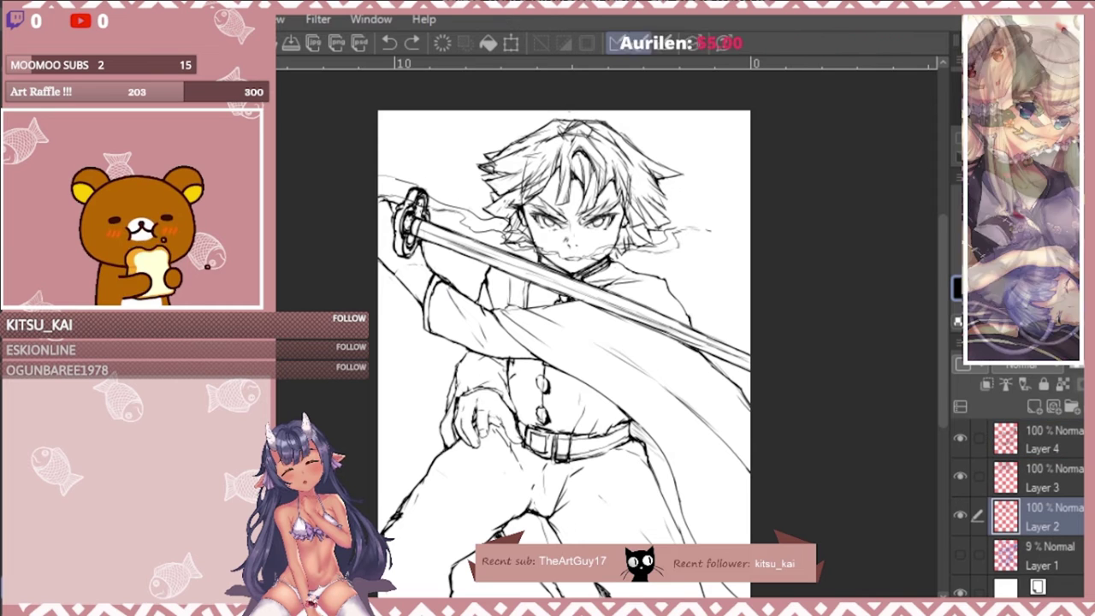
key("ctrl+y")
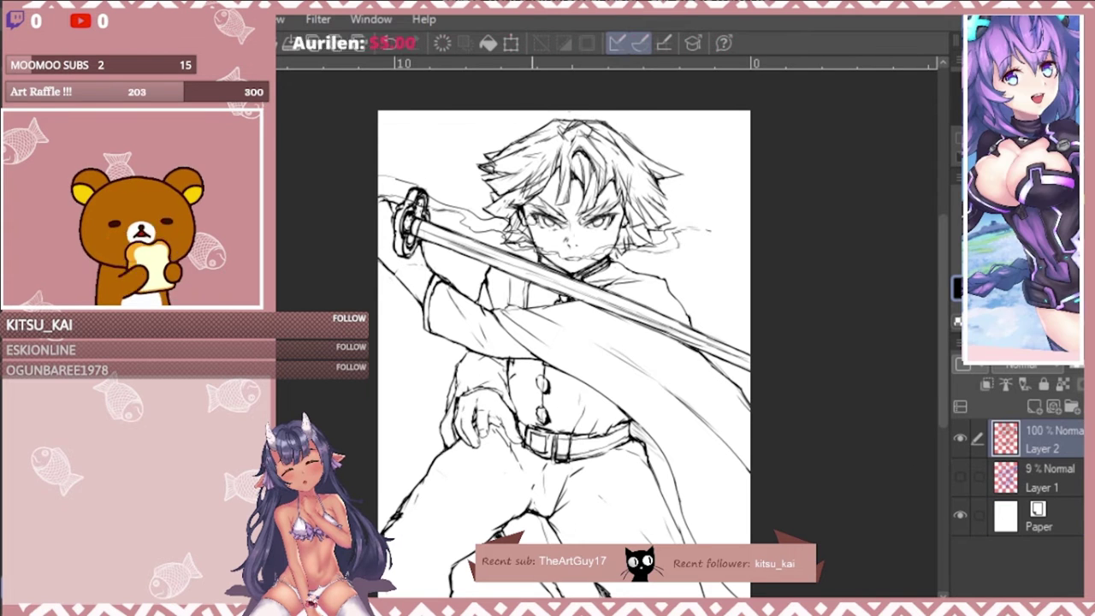
key("h")
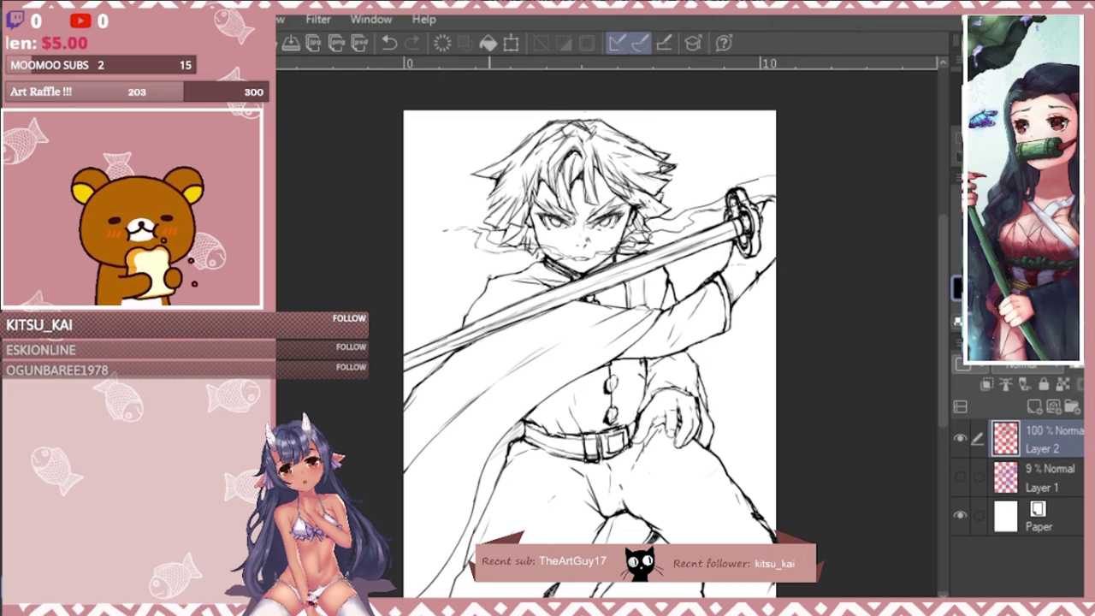
Add a new layer and draw scattered triangle motifs over the coat's shoulder, wide sleeve and trailing cloth.
scroll(540, 275, "down", 2)
left_click_drag(628, 414, 637, 429)
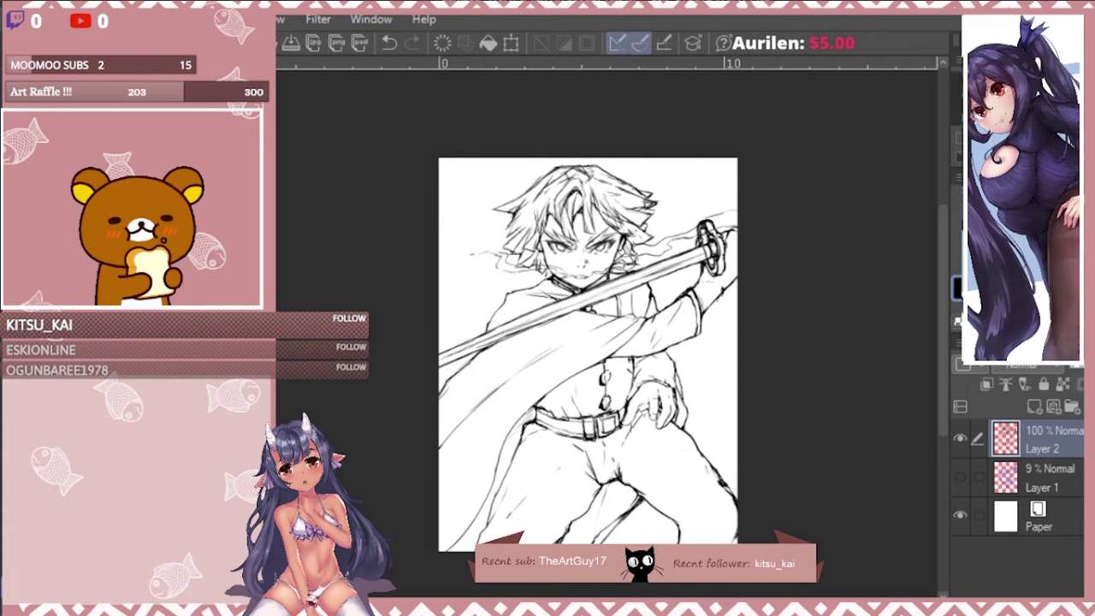
scroll(502, 400, "down", 3)
key("ctrl+plus")
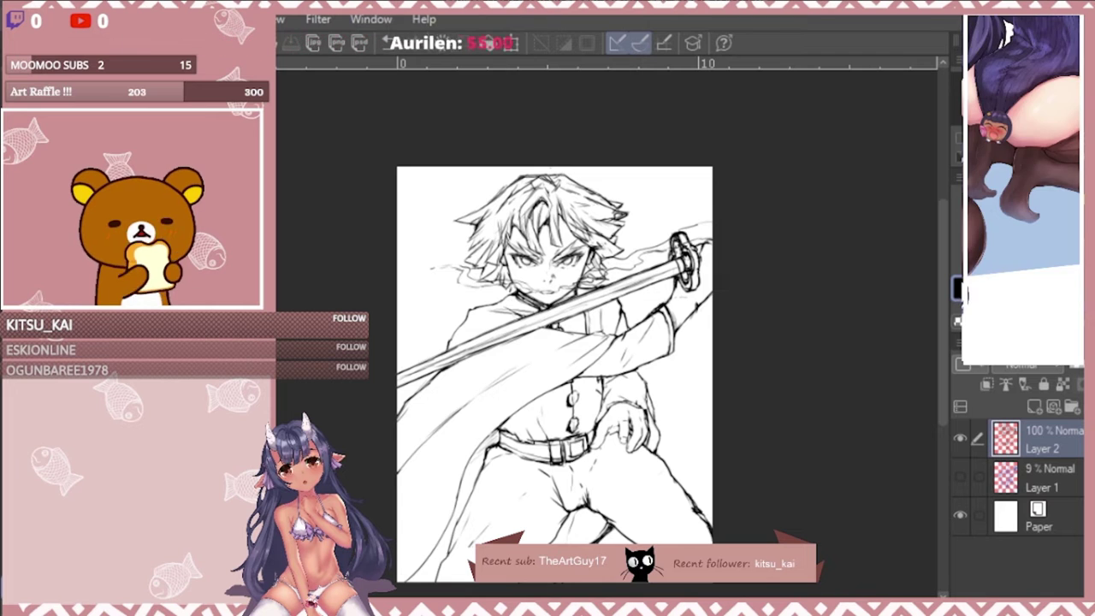
key("ctrl+plus")
key("ctrl+shift+n")
key("ctrl+z")
left_click_drag(536, 393, 520, 414)
left_click_drag(463, 370, 448, 397)
left_click_drag(459, 316, 477, 315)
left_click_drag(444, 427, 501, 356)
left_click_drag(477, 419, 479, 446)
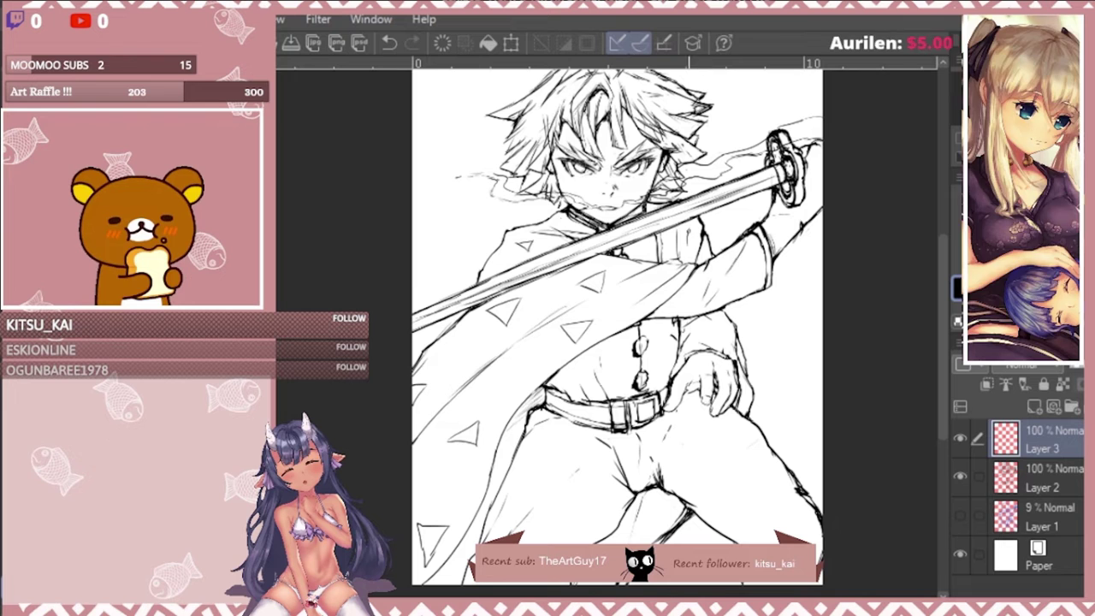
Add smaller triangle motifs on the coat's chest panel and the lowered sleeve.
left_click_drag(690, 229, 688, 247)
left_click_drag(707, 330, 715, 341)
left_click_drag(663, 319, 667, 332)
left_click_drag(666, 231, 676, 245)
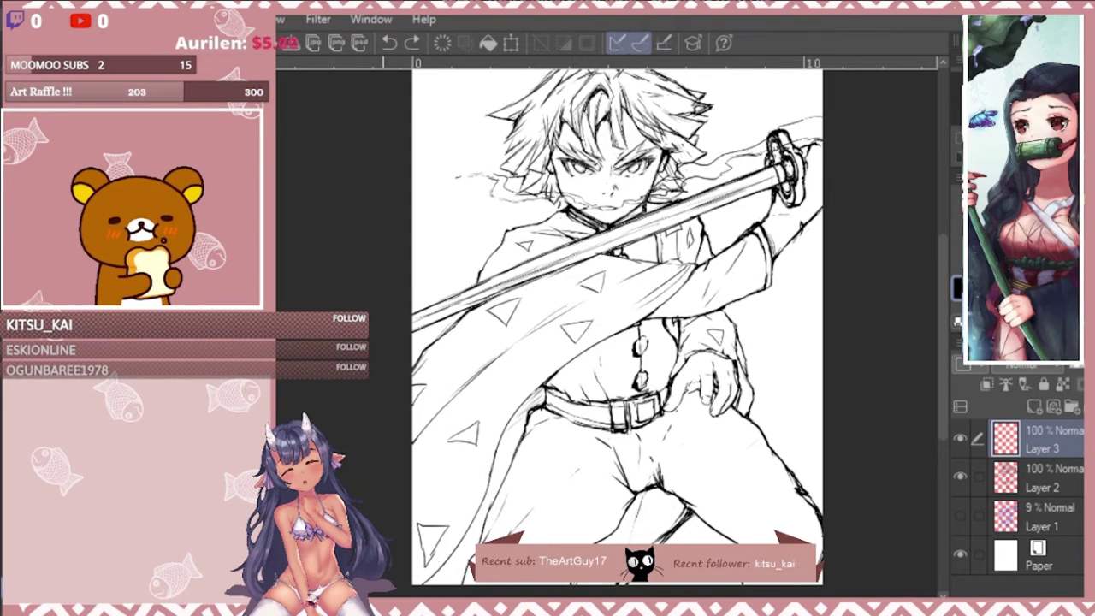
Draw a trim line along the coat's inner edge on a new layer, then duplicate it and offset the copy.
key("ctrl+shift+n")
left_click_drag(691, 264, 659, 298)
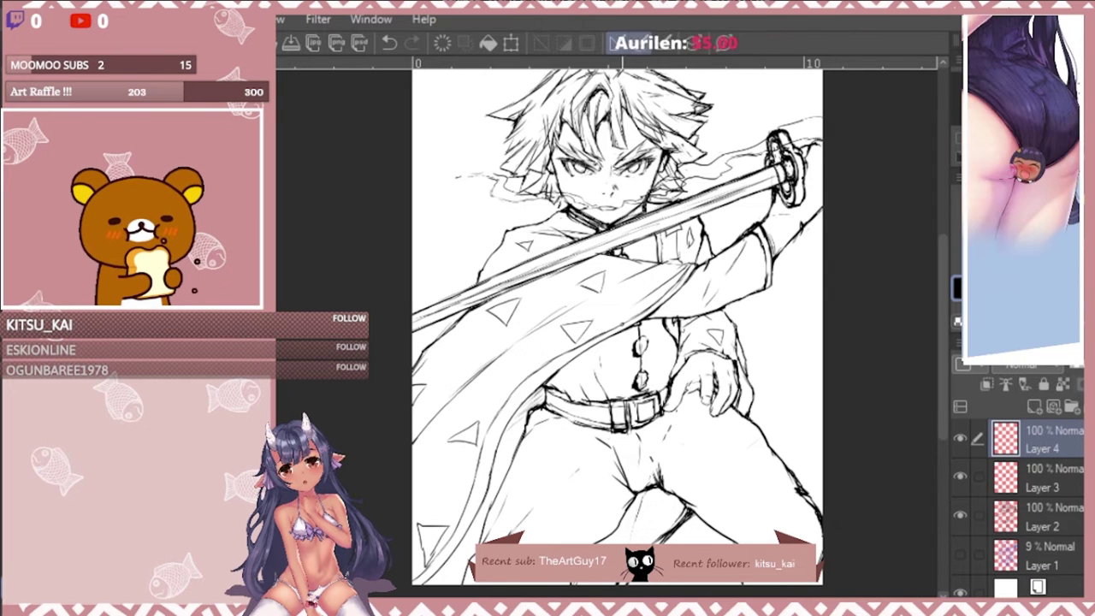
key("ctrl+c")
key("ctrl+v")
key("ctrl+t")
left_click_drag(830, 481, 829, 490)
left_click(517, 587)
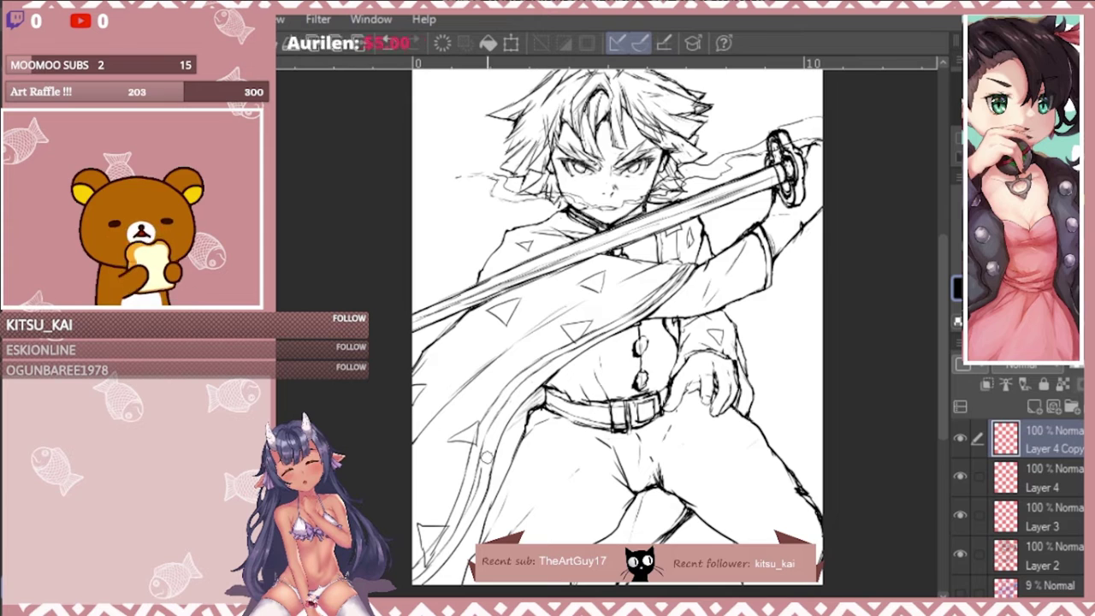
Merge the trim and triangle layers into Layer 2 and toggle its visibility to check the result.
key("ctrl+e")
key("ctrl+e")
scroll(548, 303, "down", 2)
scroll(715, 293, "up", 1)
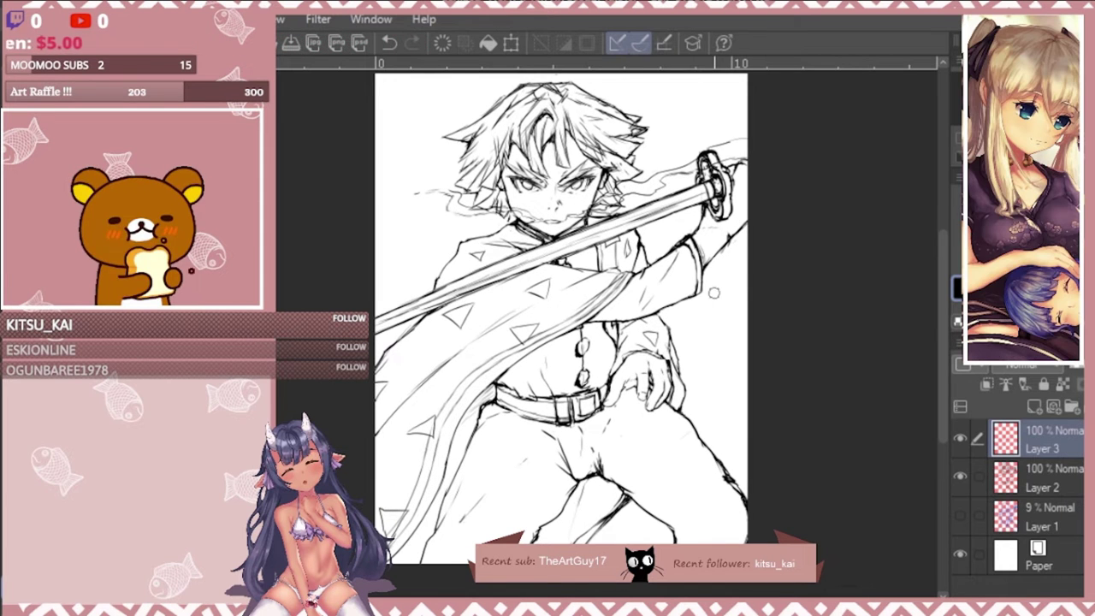
key("ctrl+e")
left_click(959, 438)
left_click(959, 438)
Add a layer beneath the line art and draw a solid black swirling cloud in the canvas's upper-left corner.
left_click(1034, 406)
left_click_drag(1044, 439, 1043, 495)
scroll(547, 303, "up", 1)
left_click_drag(453, 139, 407, 170)
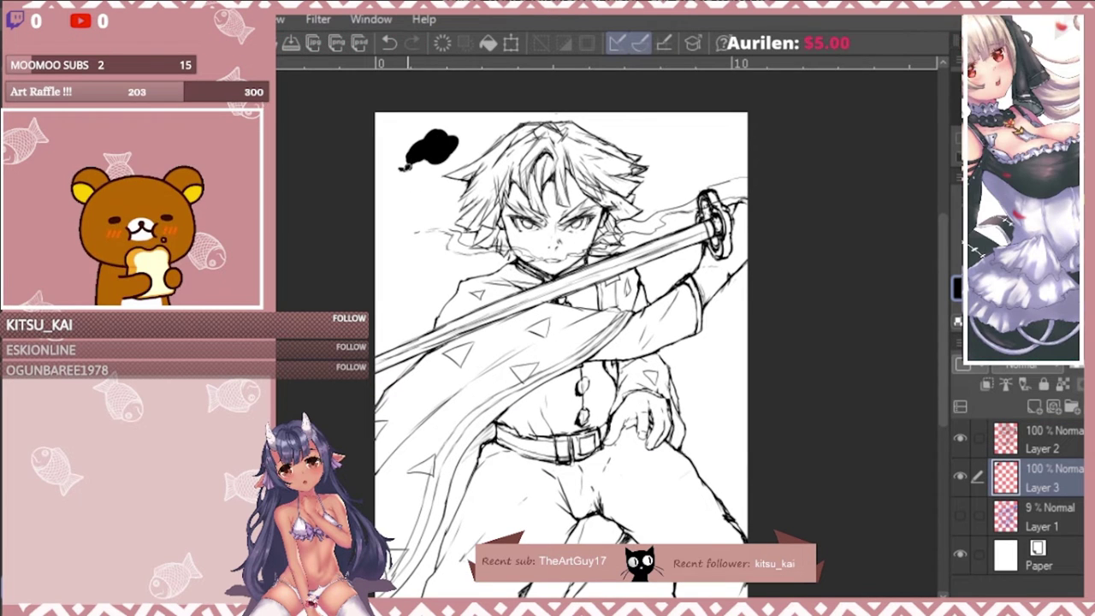
scroll(402, 169, "up", 3)
mouse_move(407, 165)
left_mouse_down()
mouse_move(453, 122)
mouse_move(469, 157)
left_mouse_up()
mouse_move(440, 151)
left_mouse_down()
mouse_move(430, 158)
mouse_move(466, 171)
mouse_move(423, 173)
mouse_move(655, 132)
left_mouse_up()
Duplicate the cloud and place a larger, mirrored copy on the other side of the hair.
scroll(371, 144, "down", 3)
key("ctrl+c")
key("ctrl+v")
key("ctrl+t")
left_click_drag(615, 162, 665, 137)
key("Return")
Duplicate the original cloud and place a smaller copy below it, above the swordsman's shoulder.
left_click(1041, 518)
key("ctrl+c")
key("ctrl+v")
key("ctrl+t")
left_click_drag(413, 140, 400, 255)
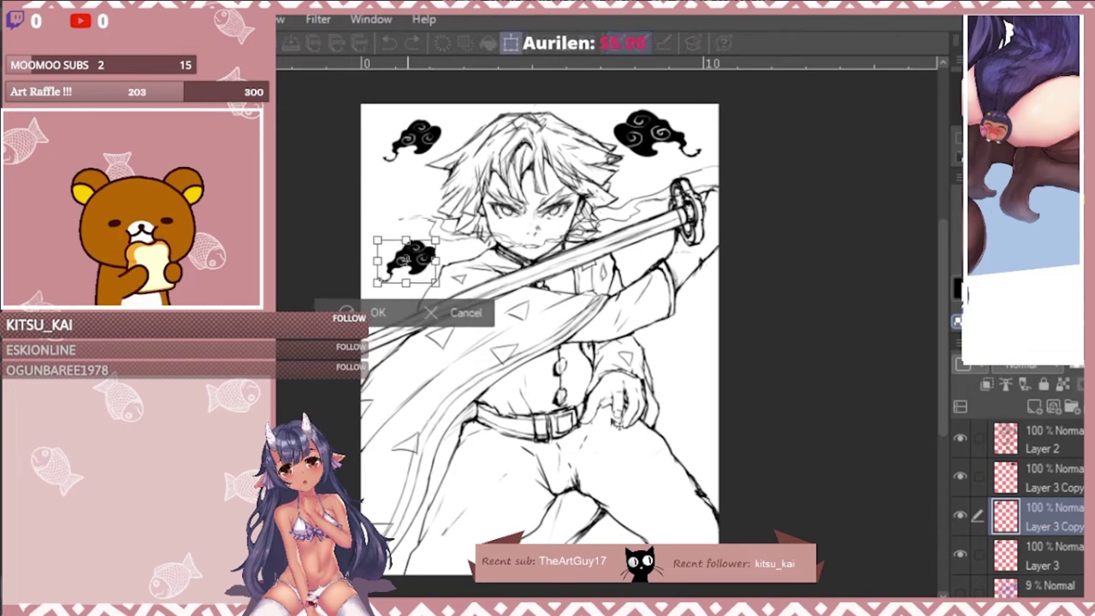
key("Return")
Duplicate and transform another cloud layer, then merge all the clouds and the line art into Layer 3.
left_click(1042, 477)
key("ctrl+c")
key("ctrl+v")
key("ctrl+t")
key("Return")
key("ctrl+e")
key("ctrl+e")
key("ctrl+e")
left_click(1042, 438)
key("ctrl+e")
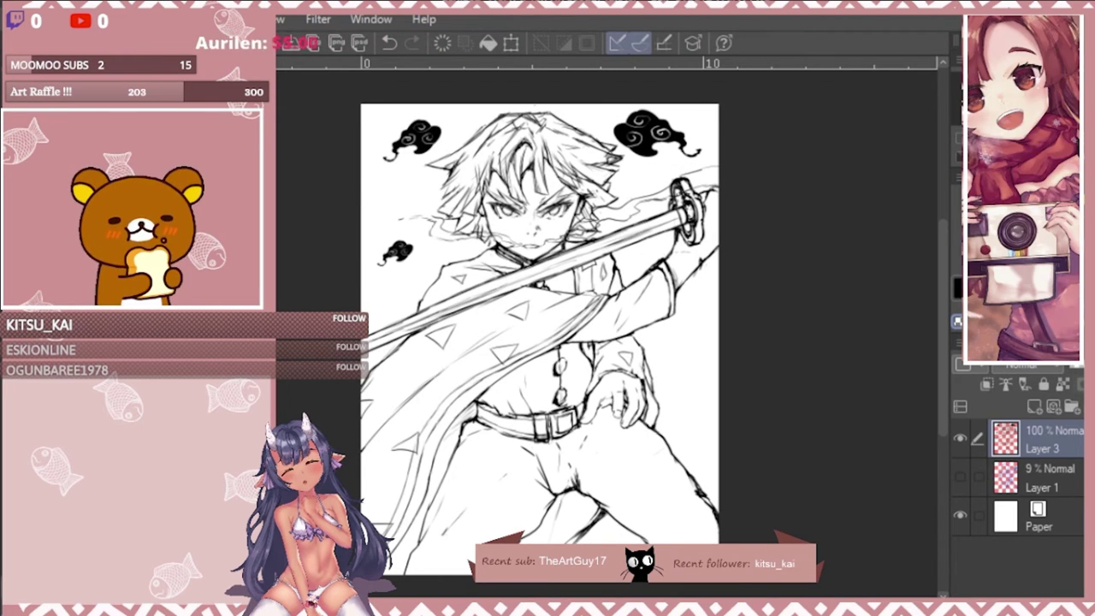
Recolour the merged sketch and its clouds to blue.
scroll(572, 117, "up", 3)
scroll(698, 279, "down", 3)
left_click_drag(850, 491, 787, 489)
key("ctrl+b")
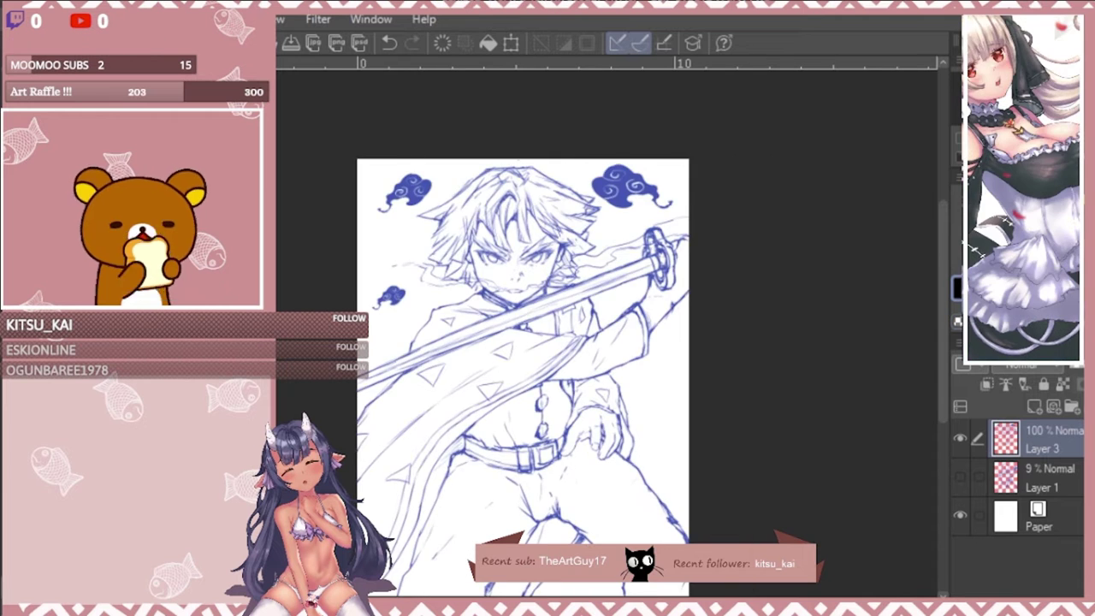
Add a new layer and fade the blue sketch by lowering its layer opacity.
key("ctrl+shift+n")
left_click(1042, 477)
left_click_drag(1091, 365, 1074, 365)
Group the sketch and rough layers into a folder, collapse it and make the empty Layer 2 active.
left_click(1041, 516)
key("ctrl+g")
left_click_drag(1042, 477, 1042, 512)
left_click(995, 472)
left_click(1042, 438)
Ink the jagged, pointed outline of the eyebrow on the sword-hilt side over the faded sketch.
scroll(449, 169, "up", 3)
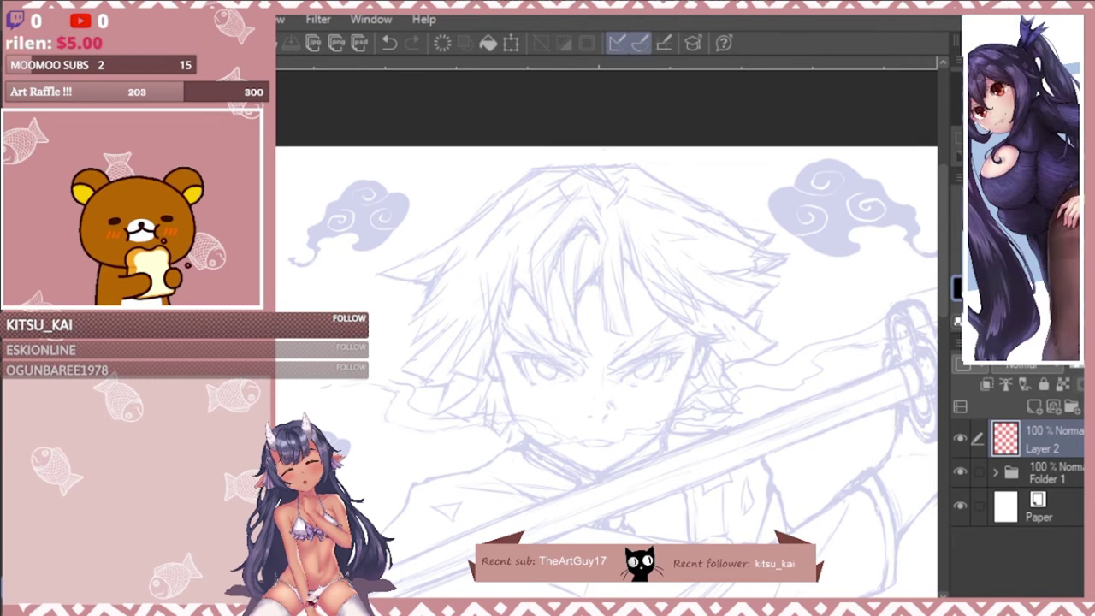
scroll(607, 360, "up", 5)
mouse_move(723, 274)
left_mouse_down()
mouse_move(616, 360)
mouse_move(699, 306)
mouse_move(677, 336)
mouse_move(753, 318)
left_mouse_up()
scroll(625, 286, "up", 1)
left_click_drag(752, 318, 608, 398)
left_click_drag(614, 345, 606, 358)
left_click_drag(605, 397, 581, 411)
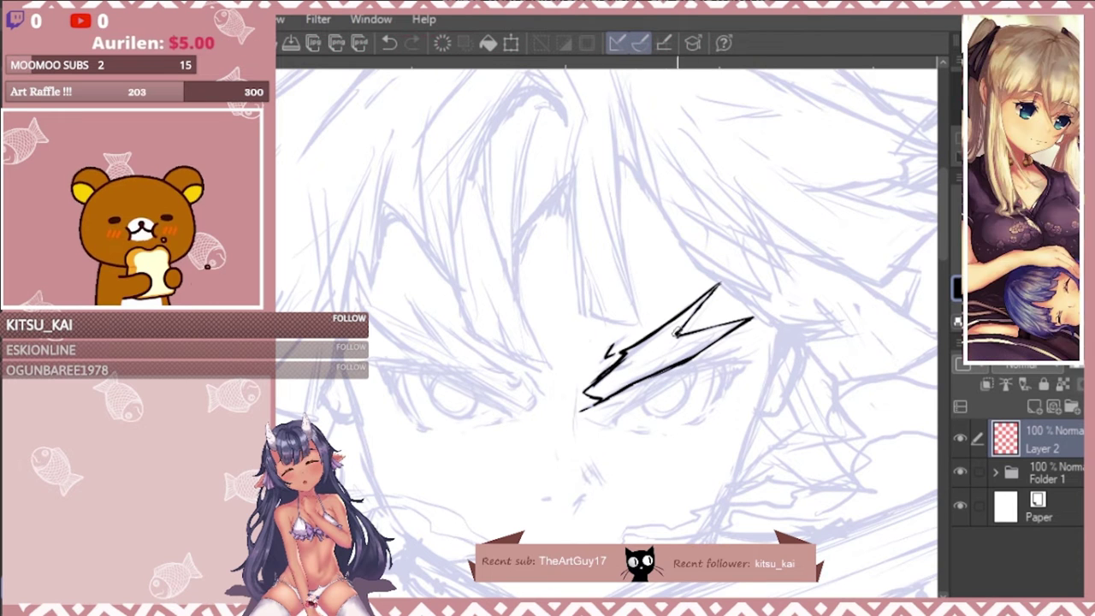
key("c")
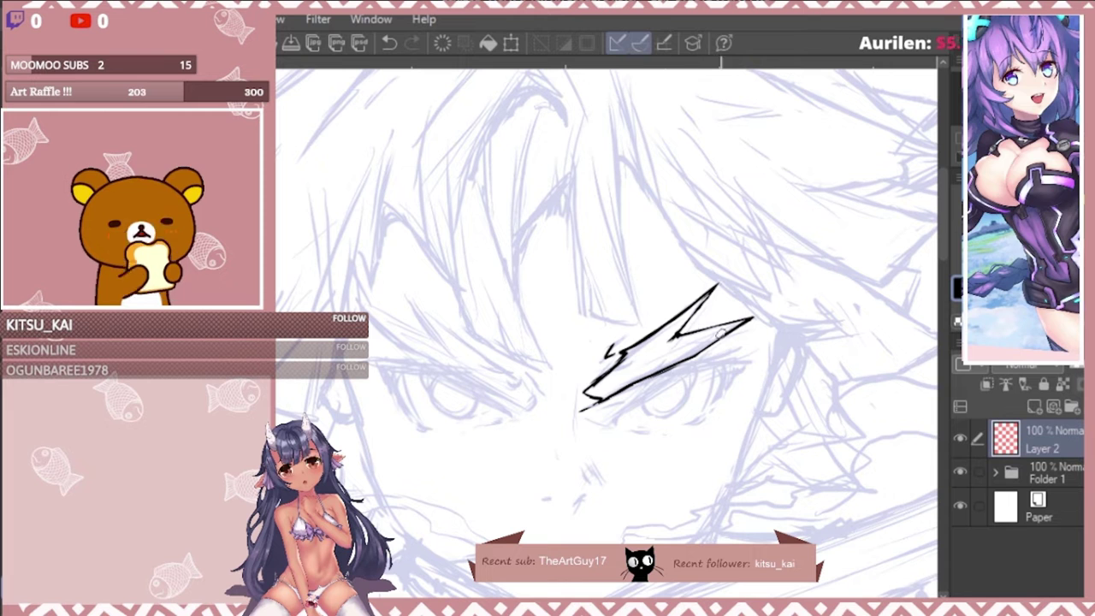
Ink the lashes, lids and iris of the eye below the brow, draw the nose lines and mirror the view.
mouse_move(671, 372)
left_mouse_down()
mouse_move(741, 352)
mouse_move(755, 363)
mouse_move(715, 401)
mouse_move(629, 409)
mouse_move(676, 381)
mouse_move(686, 424)
mouse_move(661, 417)
left_mouse_up()
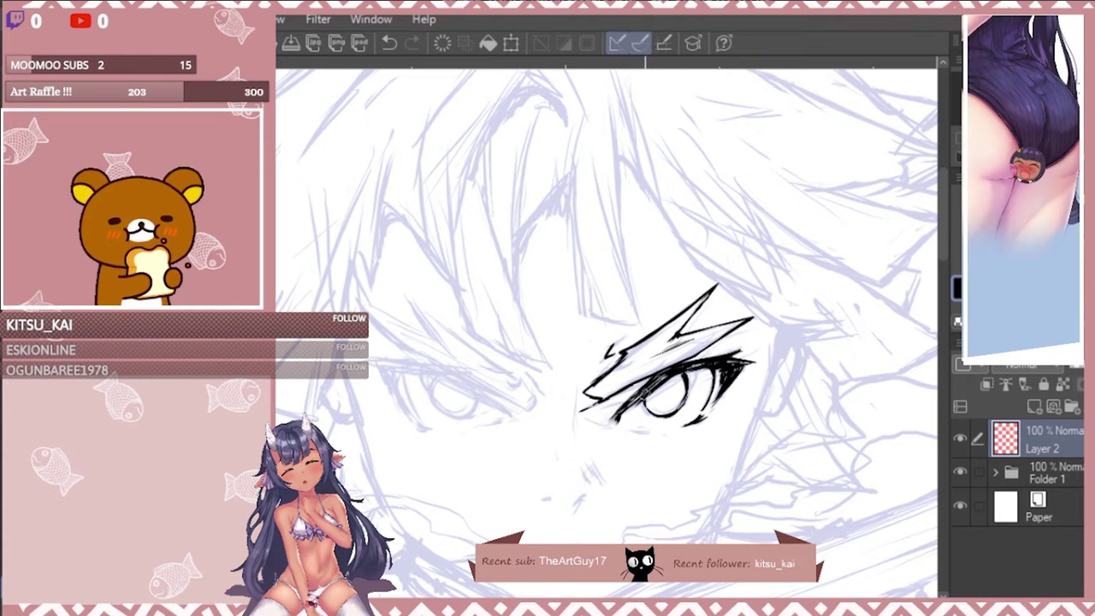
left_click_drag(545, 339, 559, 200)
left_click_drag(587, 246, 586, 299)
left_click_drag(600, 326, 606, 334)
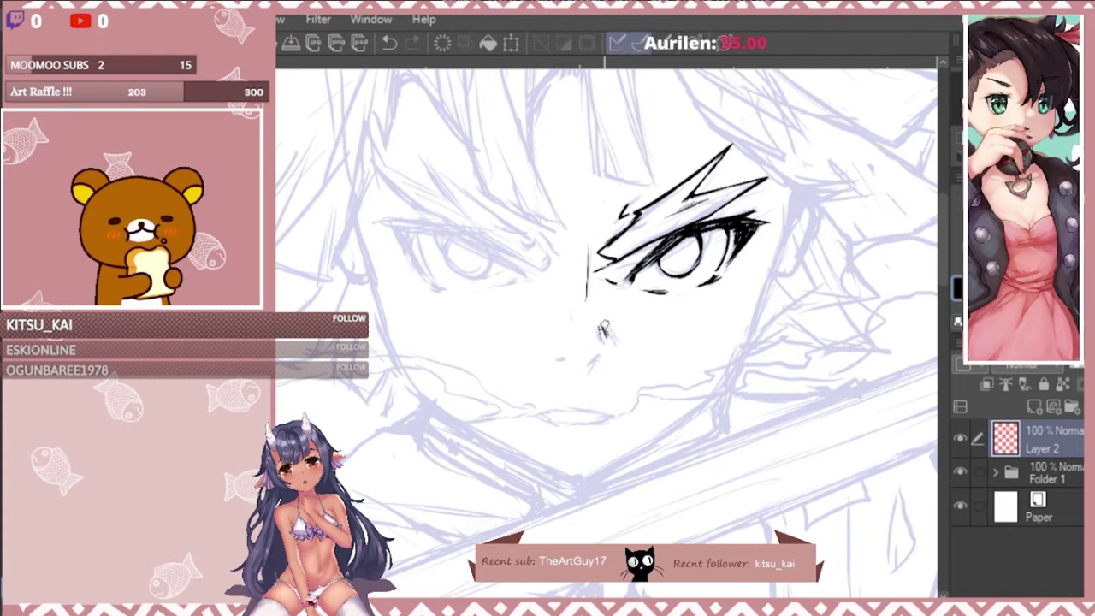
key("h")
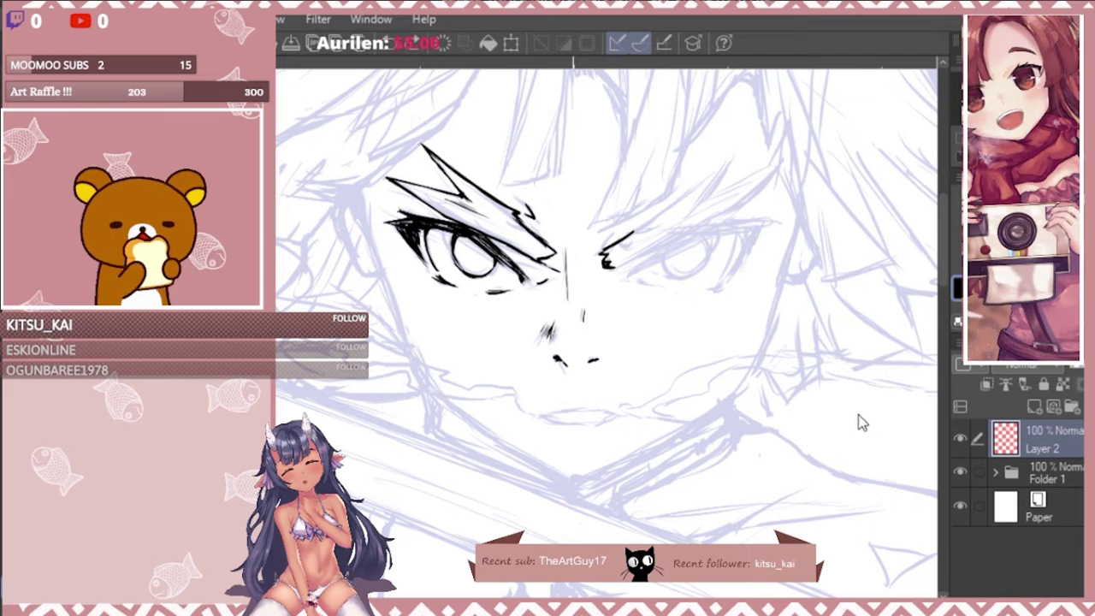
Ink the jagged second eyebrow and the lids, lashes and iris of the eye beneath it over the faded sketch.
mouse_move(603, 263)
left_mouse_down()
mouse_move(713, 183)
mouse_move(787, 161)
left_mouse_up()
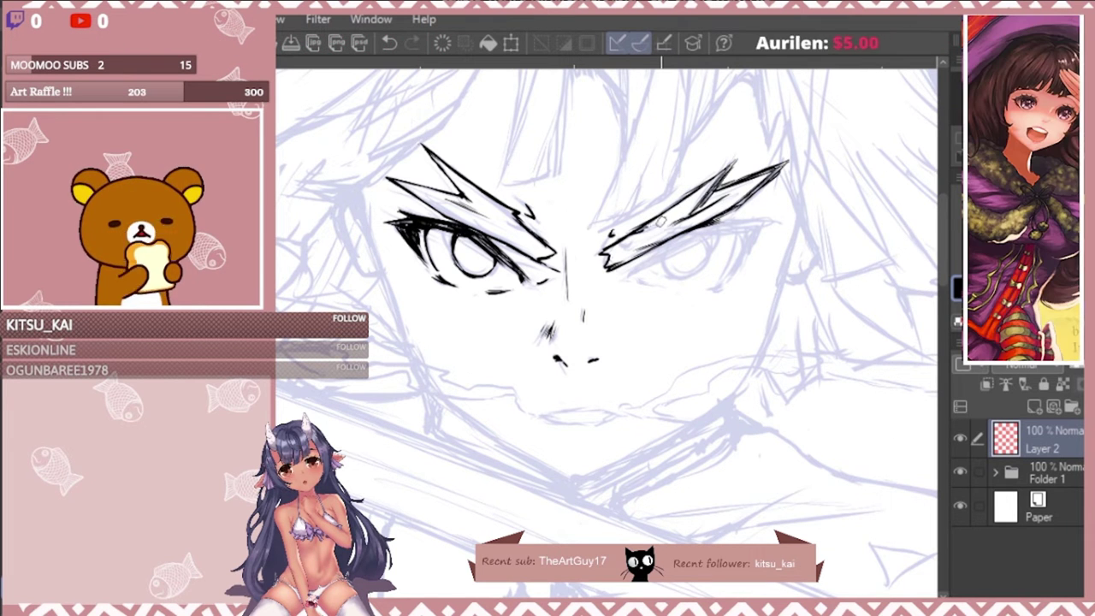
mouse_move(632, 272)
left_mouse_down()
mouse_move(695, 231)
mouse_move(754, 219)
left_mouse_up()
mouse_move(691, 239)
left_mouse_down()
mouse_move(775, 214)
mouse_move(736, 253)
left_mouse_up()
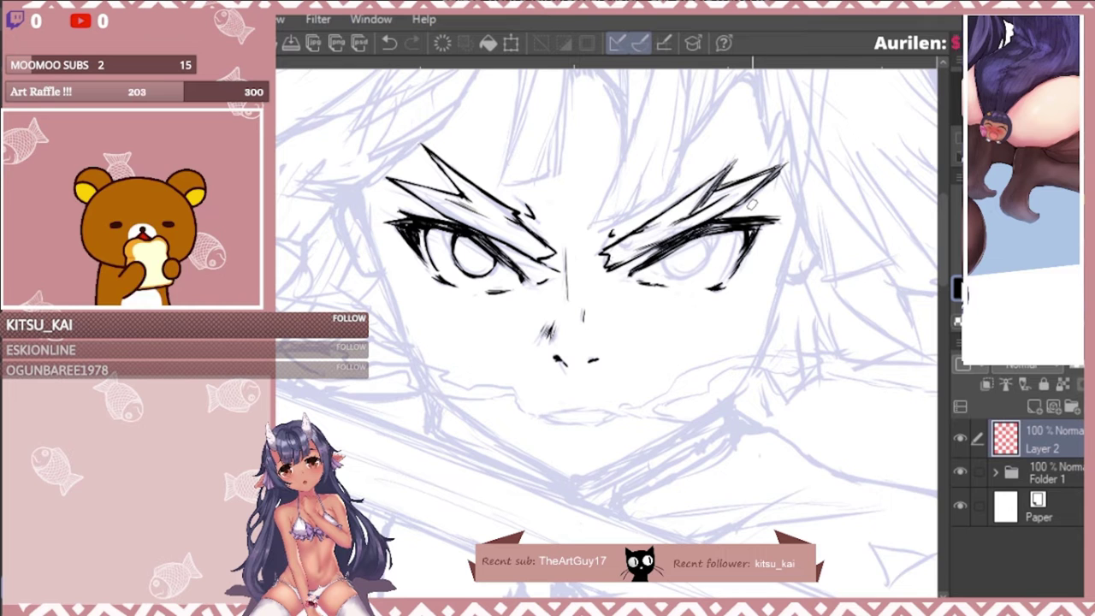
left_click_drag(694, 267, 697, 257)
scroll(657, 204, "down", 4)
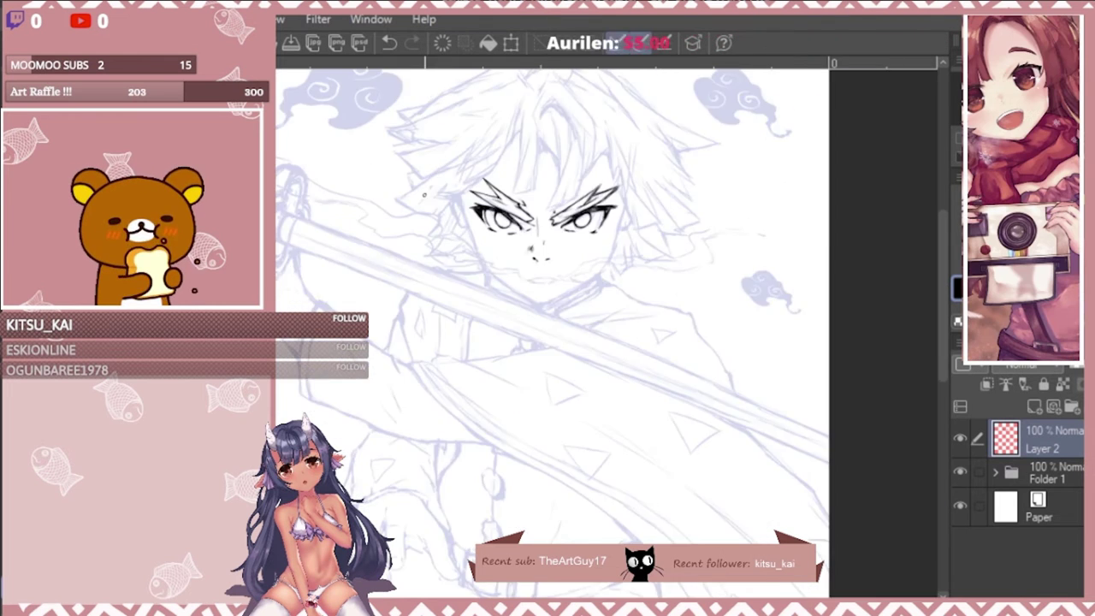
Ink the slightly open mouth as a narrow pointed oval above the chin.
scroll(701, 228, "up", 5)
mouse_move(632, 424)
left_mouse_down()
mouse_move(583, 432)
mouse_move(681, 430)
left_mouse_up()
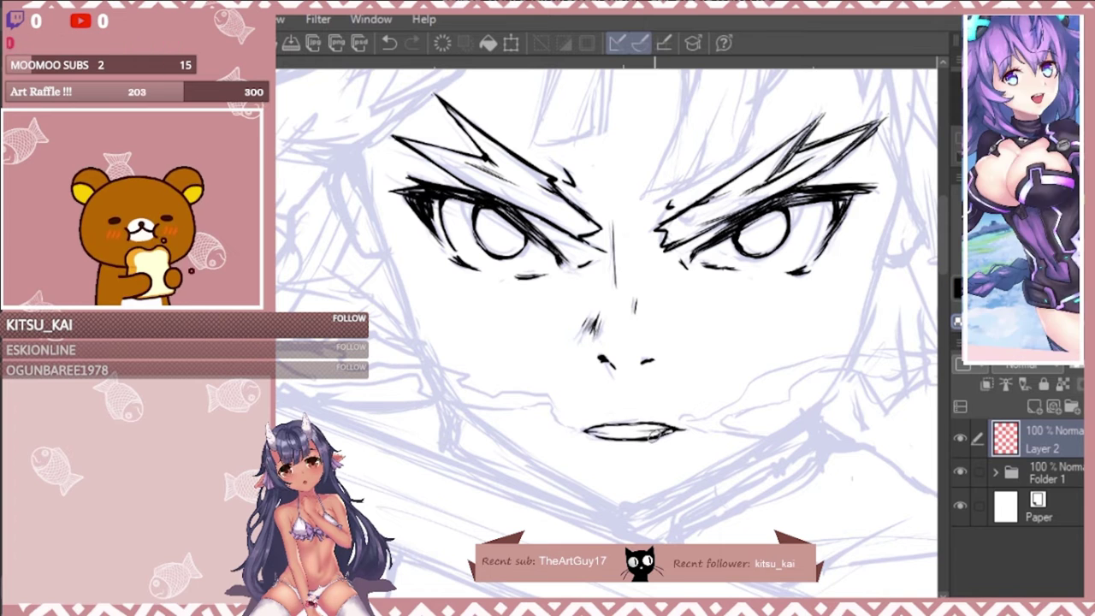
scroll(413, 365, "down", 3)
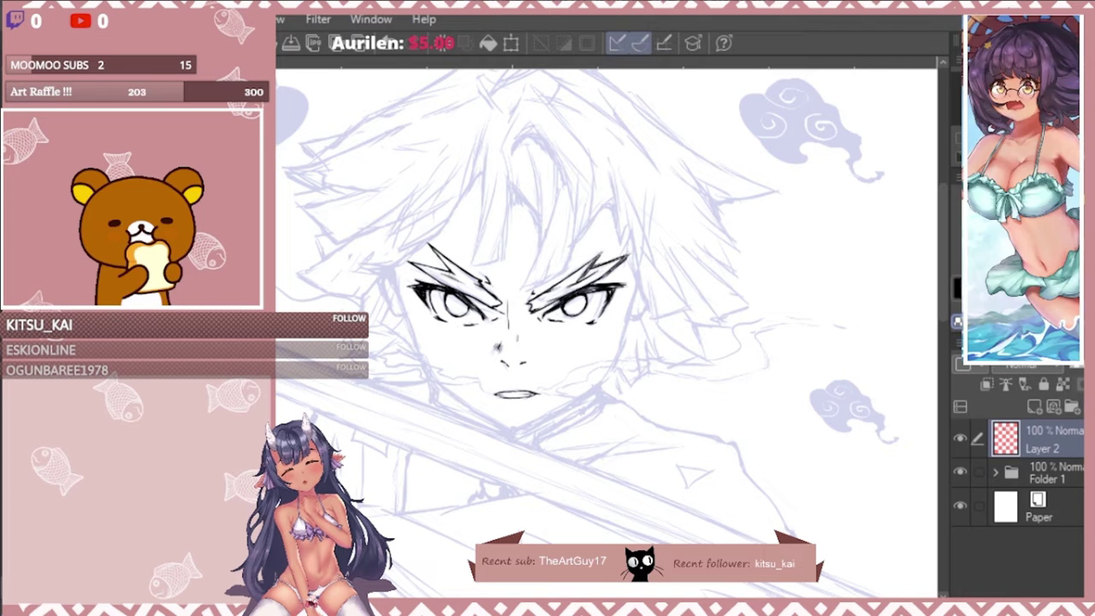
Ink the angular jawline and both ears, mirroring the view to draw the second side.
left_click_drag(797, 331, 879, 345)
mouse_move(712, 282)
left_mouse_down()
mouse_move(693, 387)
mouse_move(583, 445)
left_mouse_up()
mouse_move(717, 315)
left_mouse_down()
mouse_move(715, 333)
mouse_move(676, 305)
left_mouse_up()
key("h")
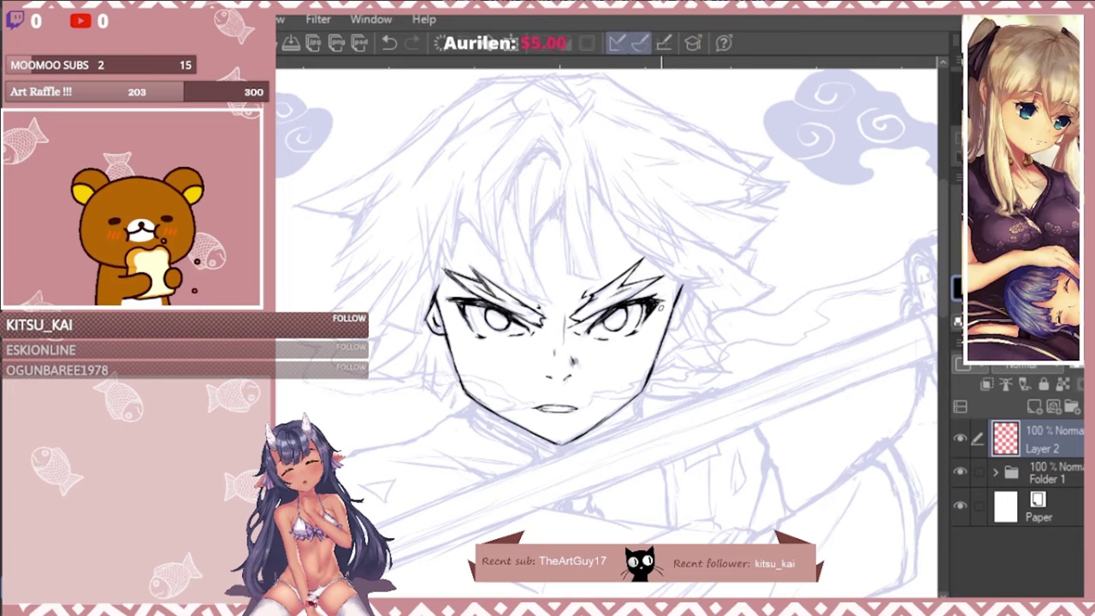
mouse_move(682, 279)
left_mouse_down()
mouse_move(671, 333)
mouse_move(675, 322)
left_mouse_up()
key("c")
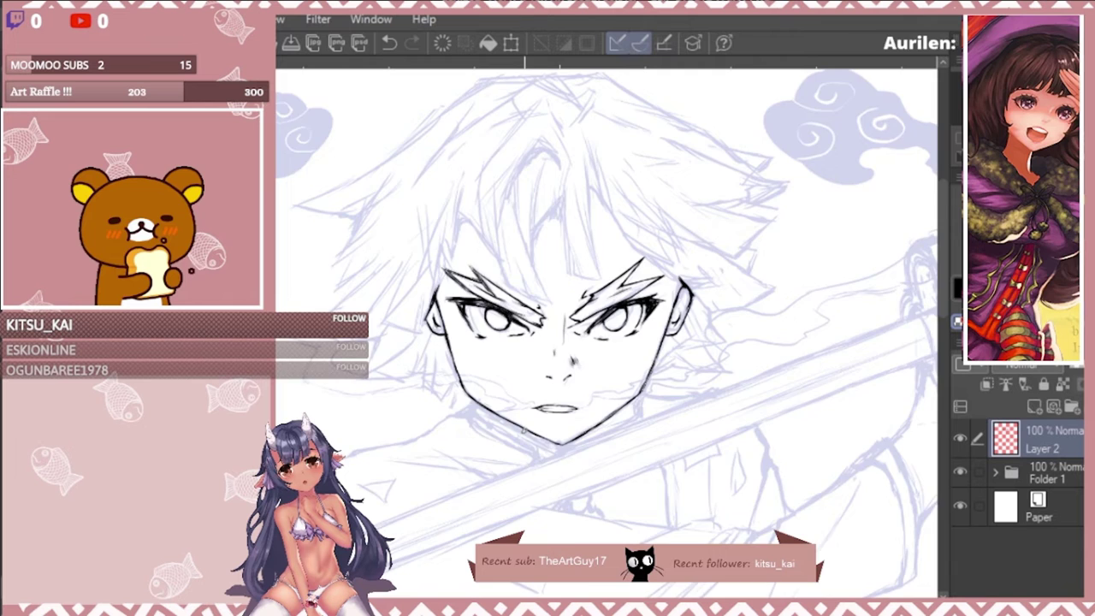
Return to the unmirrored view and ink the hairline from the ear up to the forehead and the central fringe strands.
key("ctrl+0")
key("h")
scroll(579, 214, "up", 5)
left_click_drag(579, 168, 584, 193)
key("c")
left_click_drag(548, 127, 489, 206)
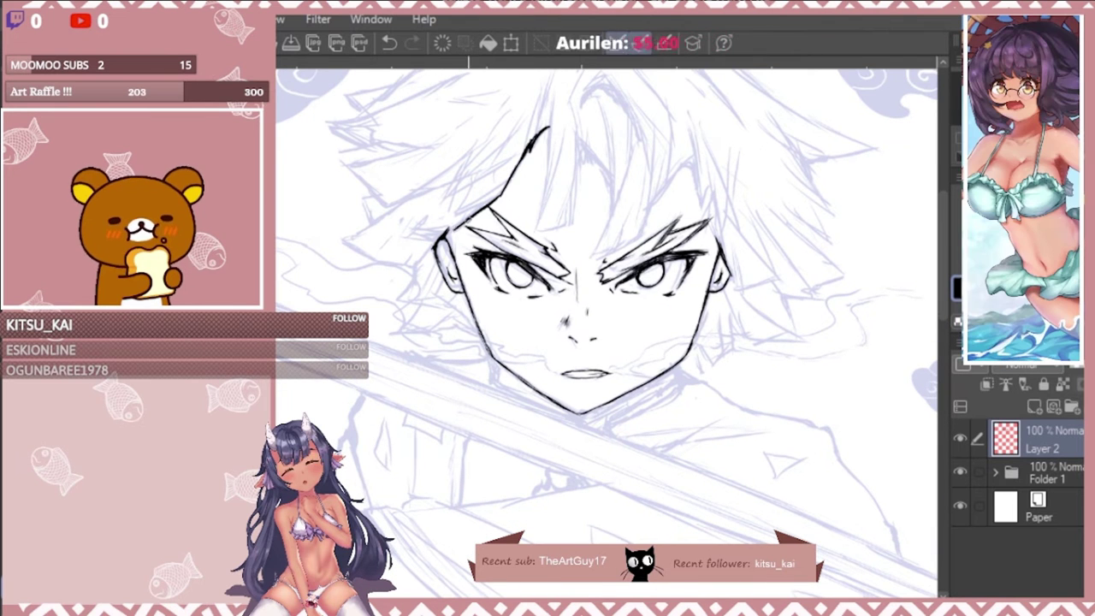
mouse_move(551, 114)
left_mouse_down()
mouse_move(537, 227)
mouse_move(564, 227)
left_mouse_up()
key("ctrl+z")
left_click_drag(581, 170, 612, 203)
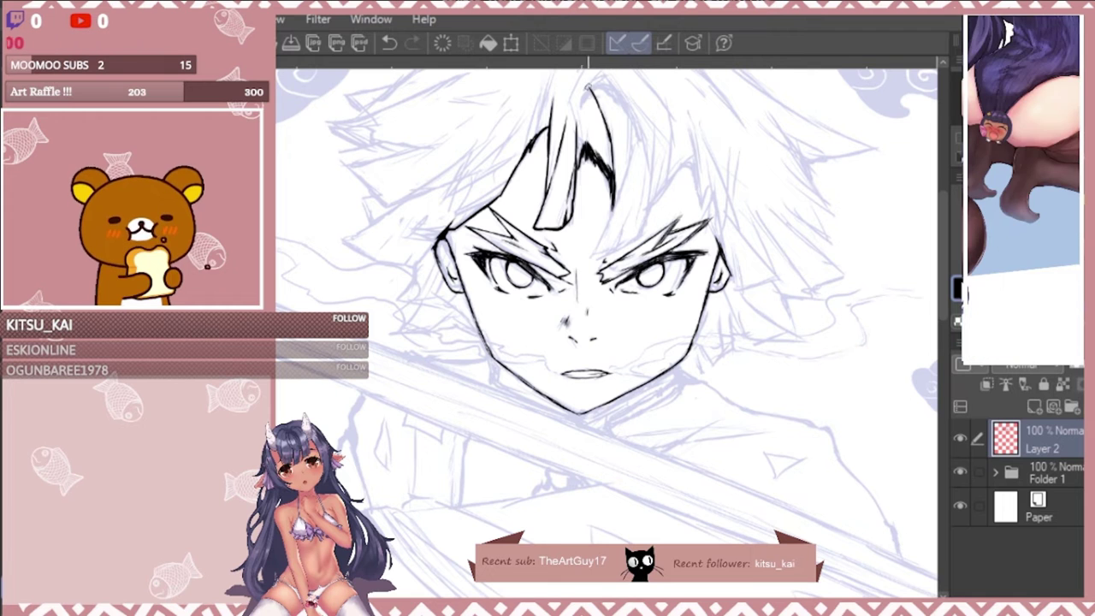
Ink the pointed fringe strands falling over the brow opposite the sword hilt, down to the temple.
left_click_drag(656, 134, 636, 241)
key("c")
mouse_move(592, 158)
left_mouse_down()
mouse_move(614, 188)
mouse_move(587, 151)
left_mouse_up()
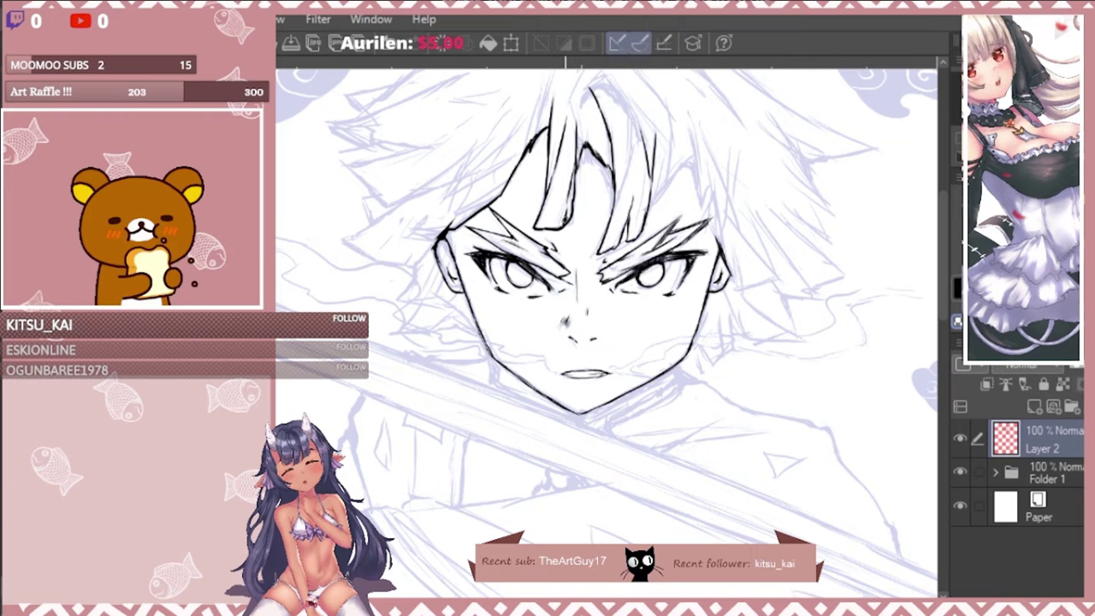
left_click_drag(657, 148, 691, 197)
left_click_drag(684, 128, 699, 202)
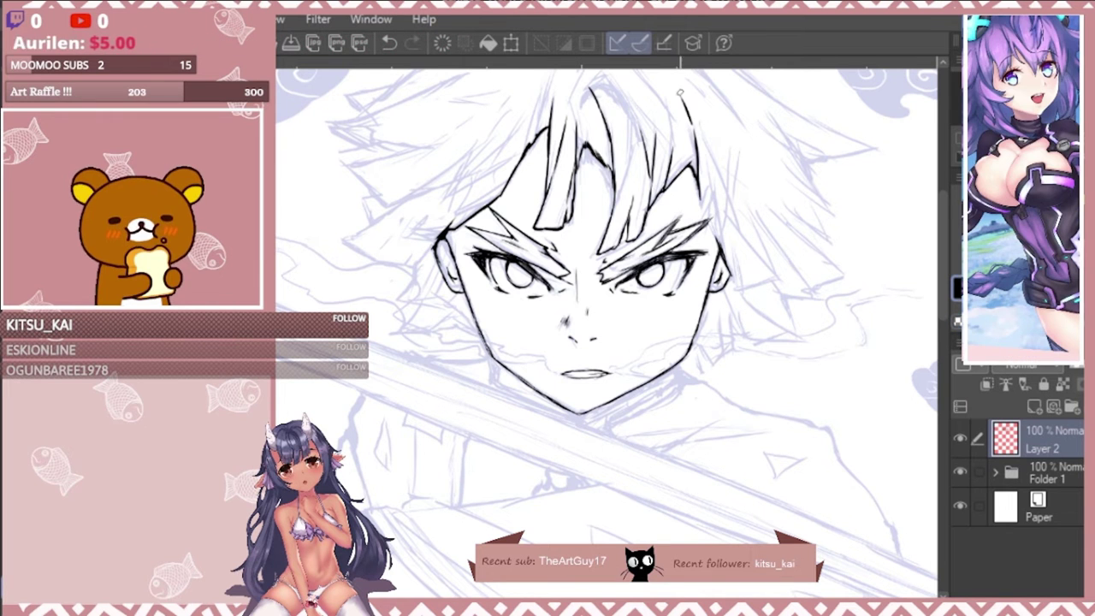
Ink the crown tip, the outer fringe strands and the pointed tufts beside the ear opposite the sword hilt.
left_click_drag(774, 280, 733, 287)
left_click_drag(631, 196, 603, 71)
key("ctrl+z")
key("ctrl+minus")
left_click_drag(833, 222, 853, 236)
mouse_move(686, 320)
left_mouse_down()
mouse_move(657, 284)
mouse_move(641, 202)
mouse_move(575, 152)
mouse_move(527, 144)
left_mouse_up()
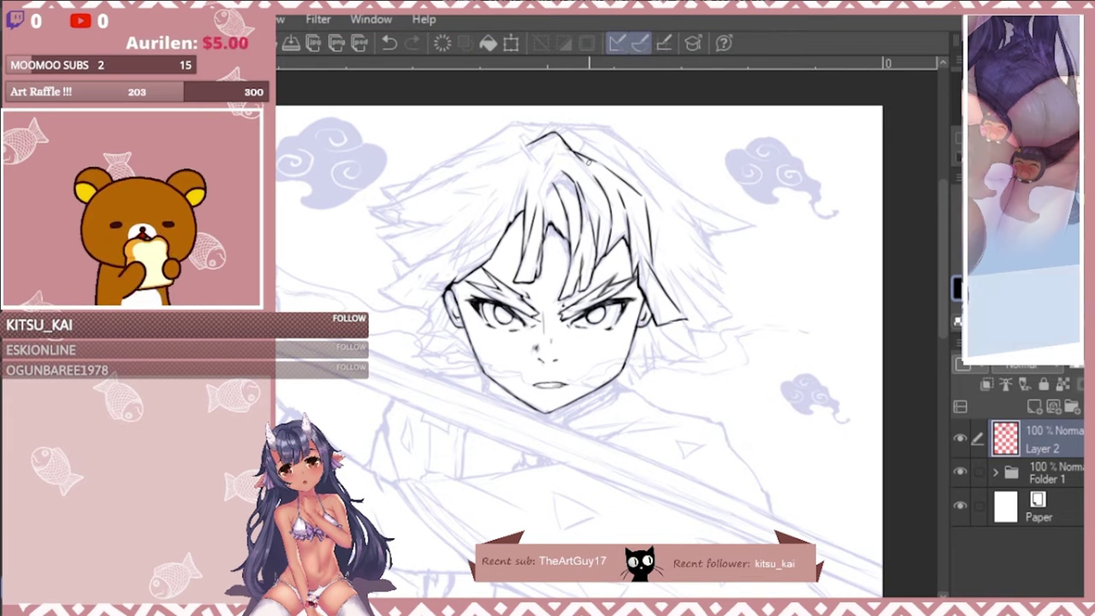
left_click_drag(645, 200, 590, 158)
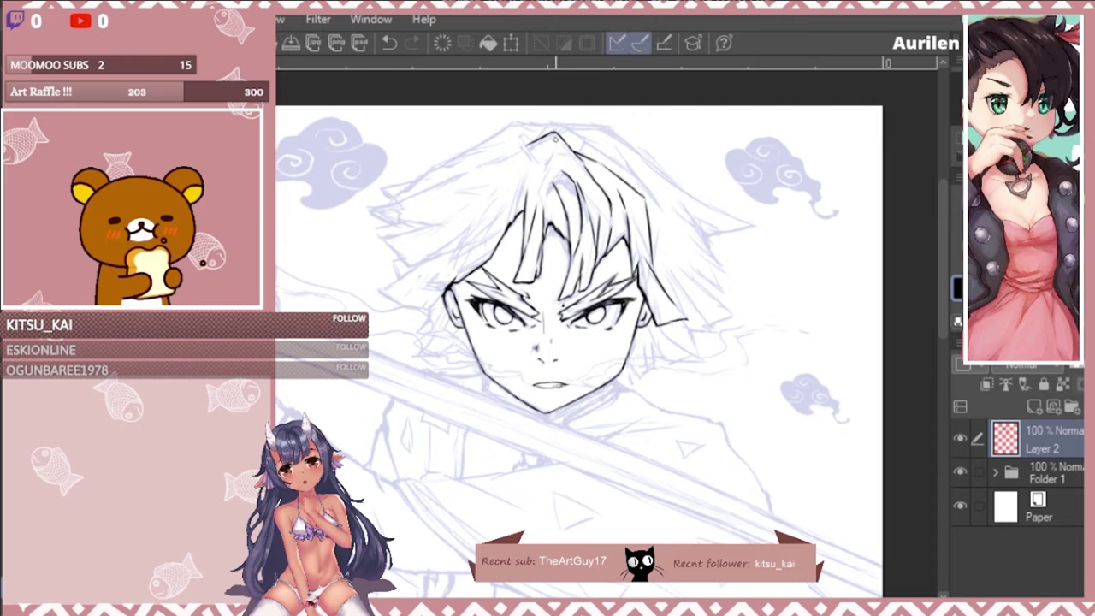
left_click_drag(663, 329, 649, 366)
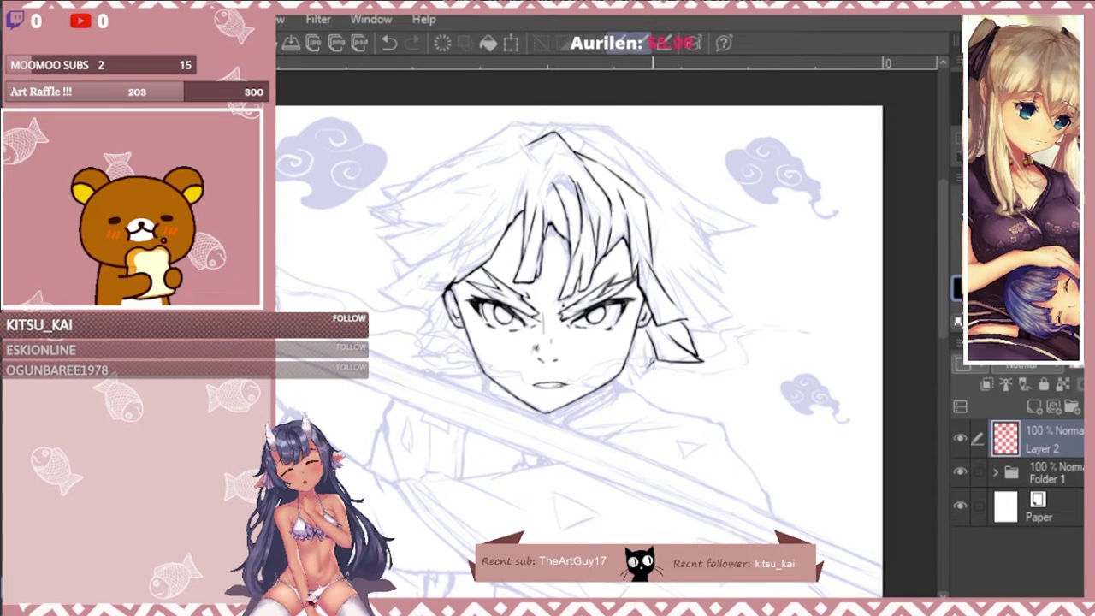
left_click_drag(686, 321, 711, 332)
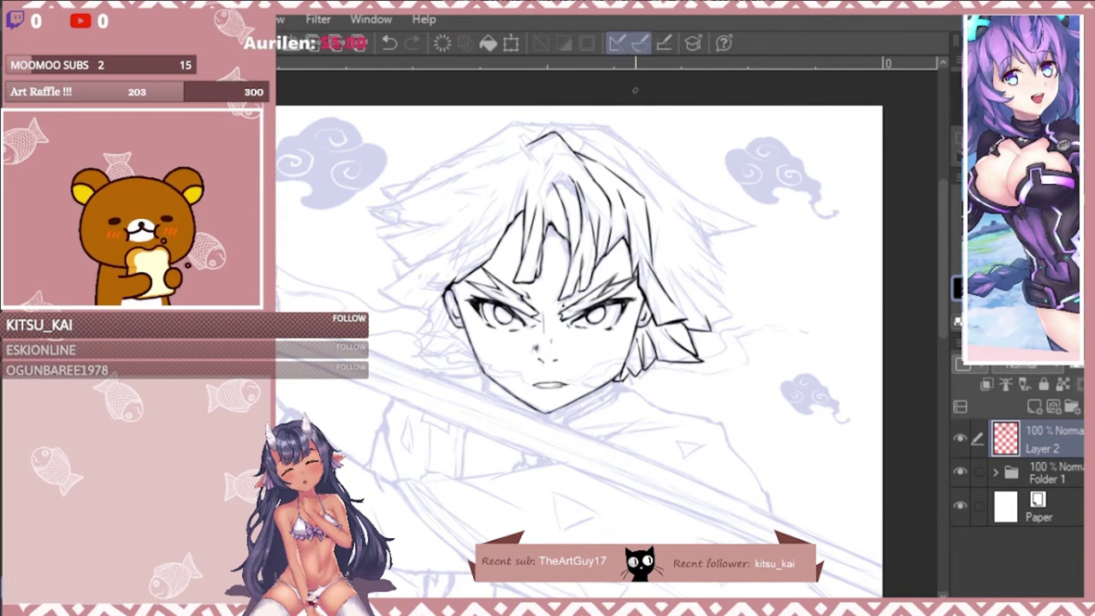
Mirror the view and ink the side spikes and outer hair silhouette opposite the hilt, up to the crown.
key("h")
left_click_drag(495, 254, 451, 308)
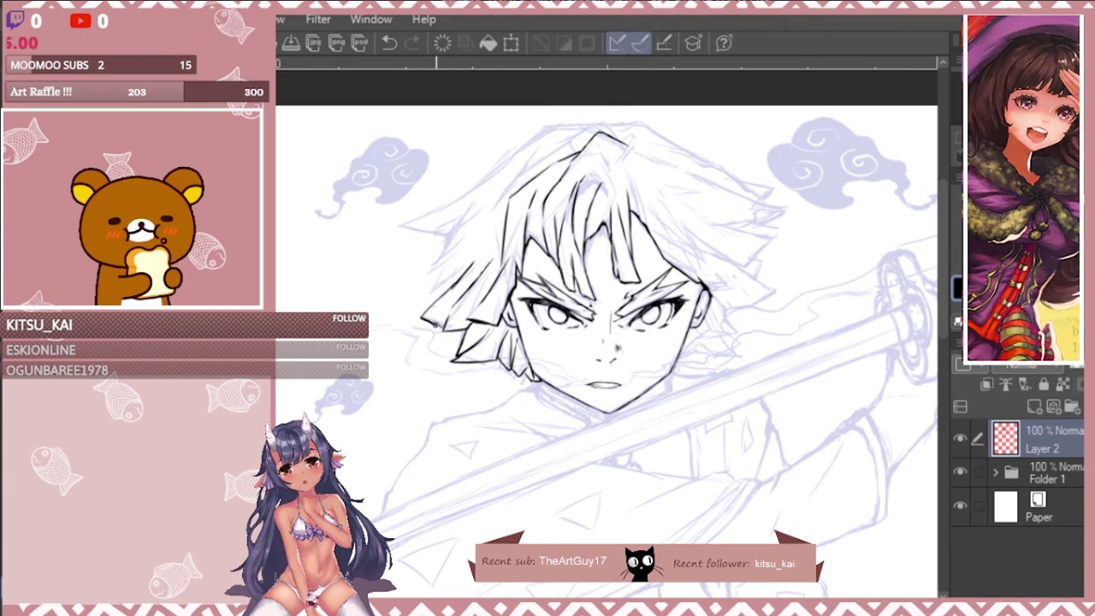
left_click_drag(484, 194, 440, 260)
mouse_move(478, 221)
left_mouse_down()
mouse_move(443, 256)
mouse_move(462, 266)
left_mouse_up()
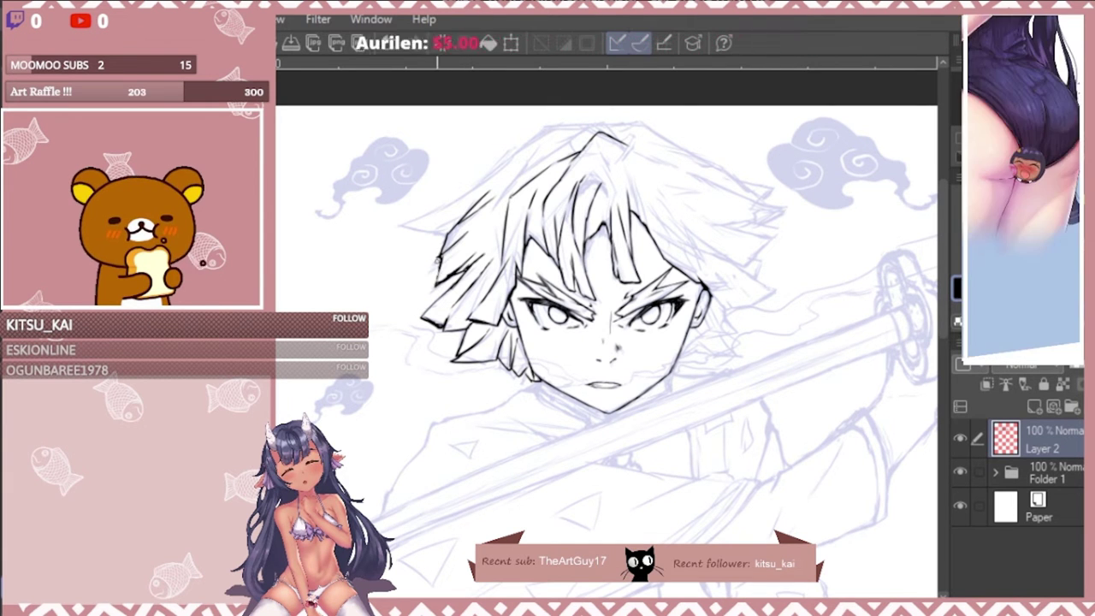
mouse_move(612, 114)
left_mouse_down()
mouse_move(506, 185)
mouse_move(391, 227)
left_mouse_up()
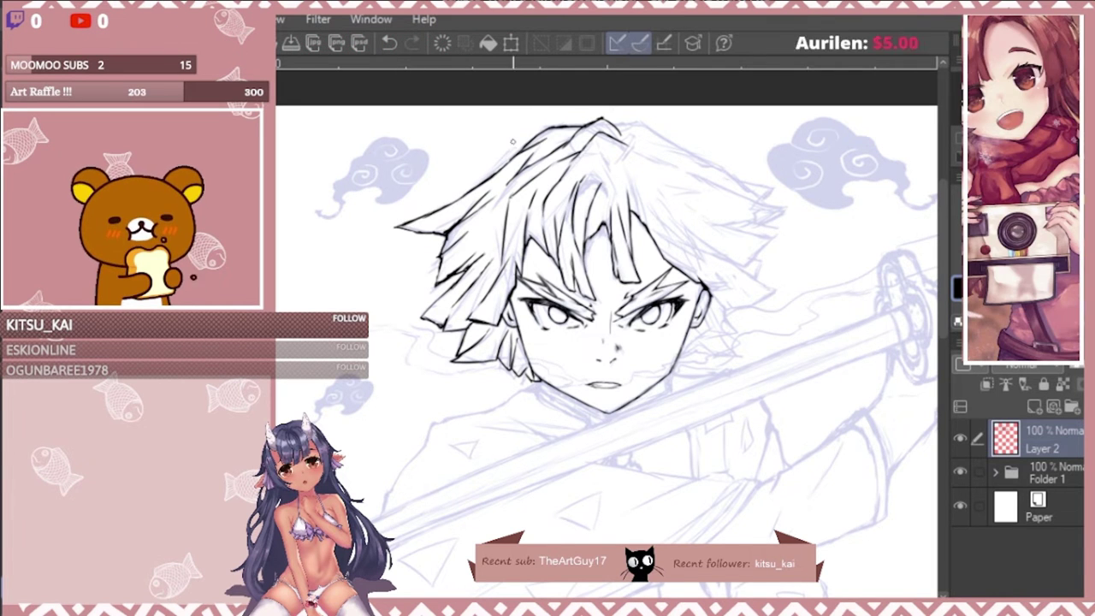
Add inner strand details to the inked hair and darken the gap beneath the fringe arch.
scroll(423, 276, "up", 5)
key("c")
left_click_drag(534, 255, 511, 272)
left_click_drag(464, 119, 408, 112)
left_click_drag(485, 441, 495, 463)
scroll(507, 462, "down", 6)
left_click_drag(825, 219, 726, 220)
scroll(446, 168, "up", 4)
mouse_move(486, 160)
left_mouse_down()
mouse_move(508, 182)
mouse_move(456, 250)
left_mouse_up()
scroll(432, 181, "down", 5)
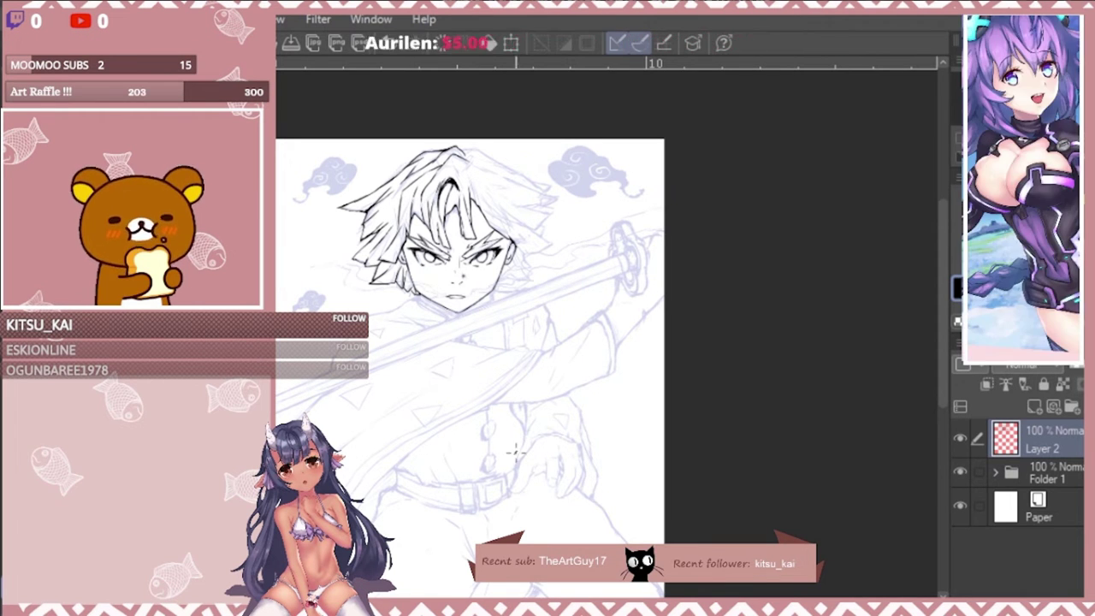
Flip the view back and ink the crown outline and upper strands of the hair on the sword-hilt side.
key("h")
scroll(671, 205, "up", 3)
left_click_drag(684, 137, 706, 115)
key("ctrl+minus")
mouse_move(621, 113)
left_mouse_down()
mouse_move(455, 188)
mouse_move(475, 187)
left_mouse_up()
mouse_move(820, 238)
left_mouse_down()
mouse_move(821, 209)
mouse_move(752, 188)
left_mouse_up()
left_click_drag(561, 124, 497, 231)
left_click_drag(498, 231, 539, 210)
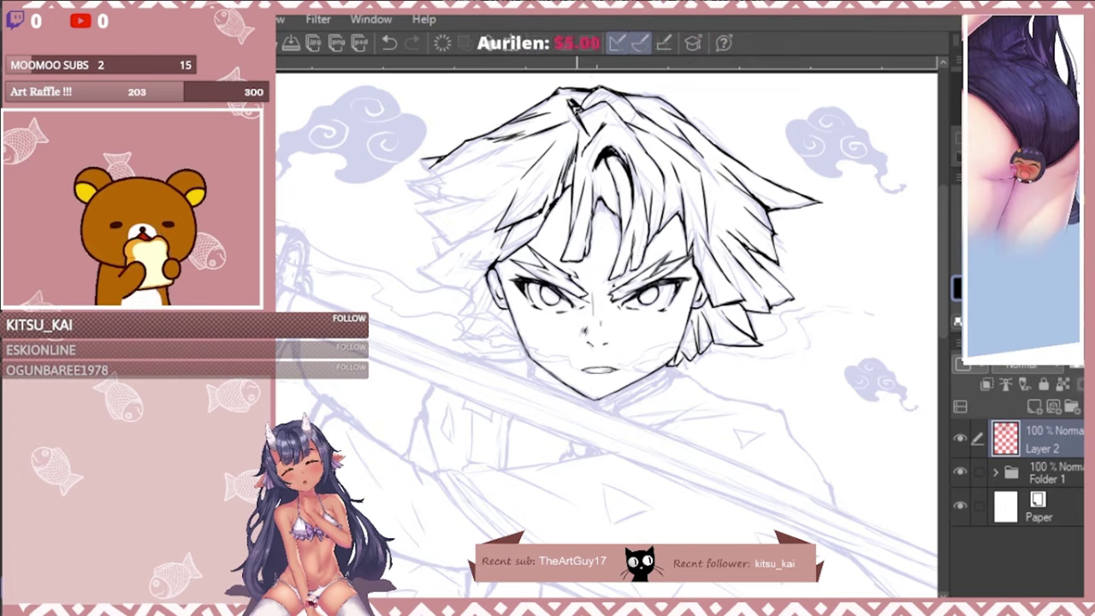
Ink the layered jagged hair spikes down the sword-hilt side of the head.
left_click_drag(435, 213, 455, 196)
left_click_drag(533, 148, 434, 163)
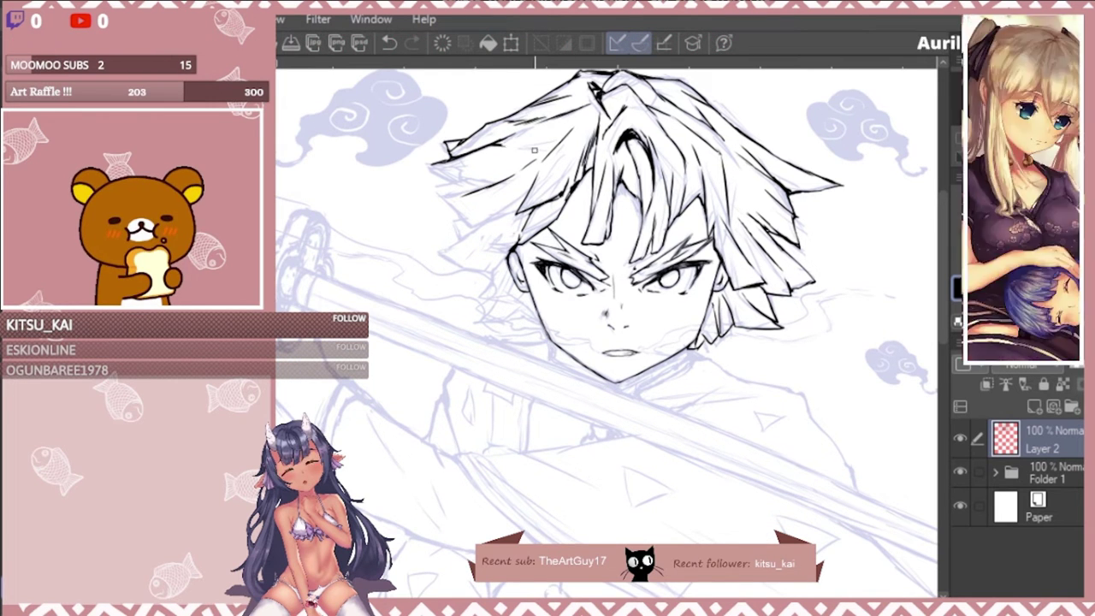
mouse_move(448, 161)
left_mouse_down()
mouse_move(428, 174)
mouse_move(469, 226)
left_mouse_up()
key("ctrl+z")
left_click_drag(470, 226, 521, 193)
left_click_drag(470, 183, 473, 201)
left_click_drag(477, 198, 469, 282)
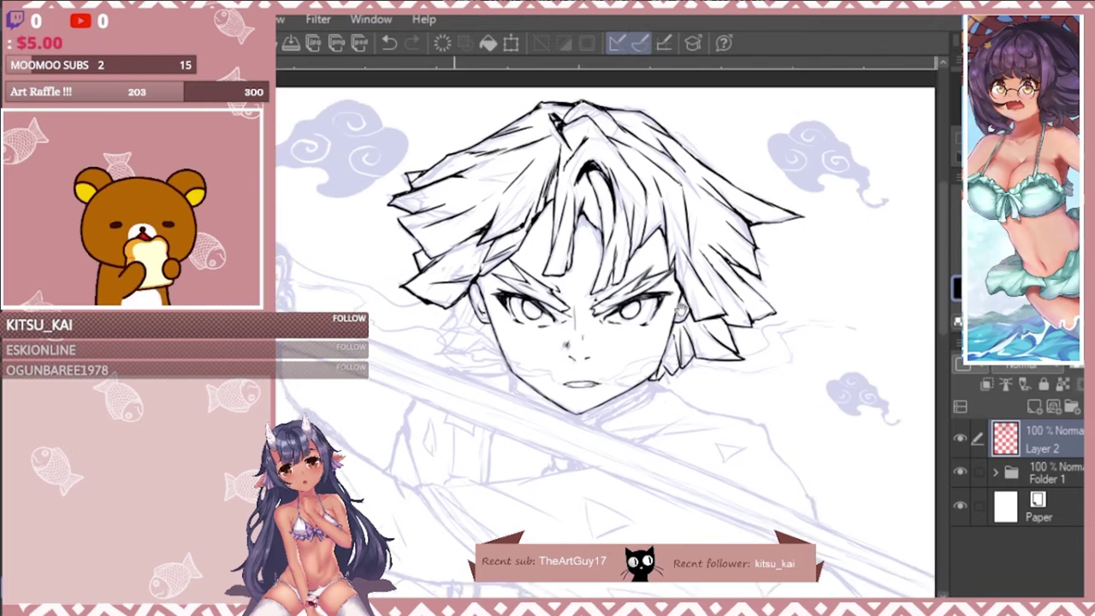
Ink the small pointed hair tufts beneath the ear on the sword-hilt side.
scroll(469, 282, "down", 3)
scroll(457, 239, "up", 3)
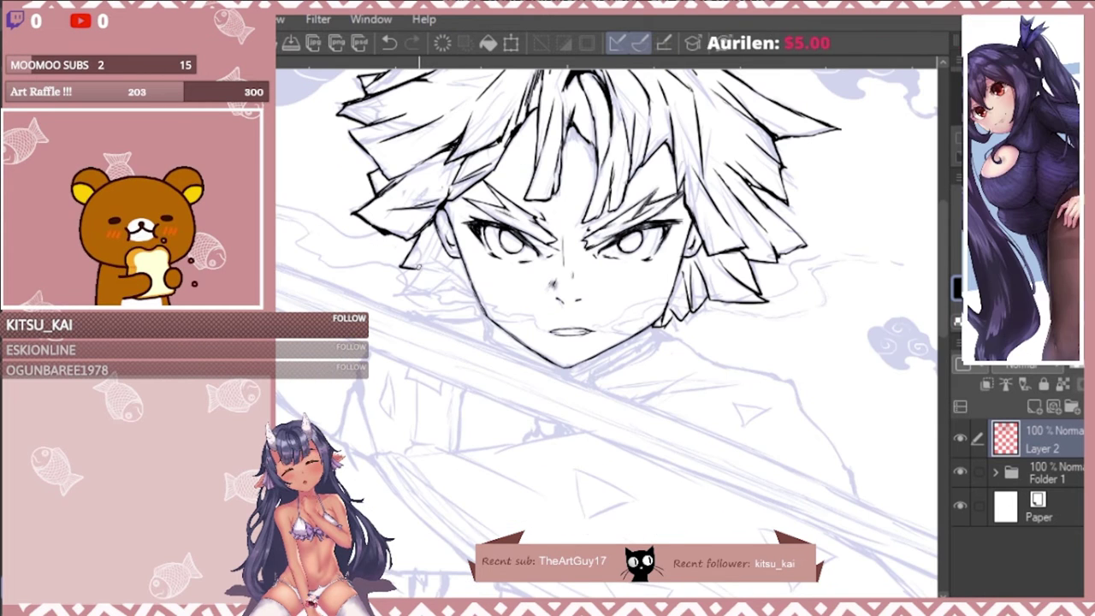
left_click_drag(451, 271, 465, 277)
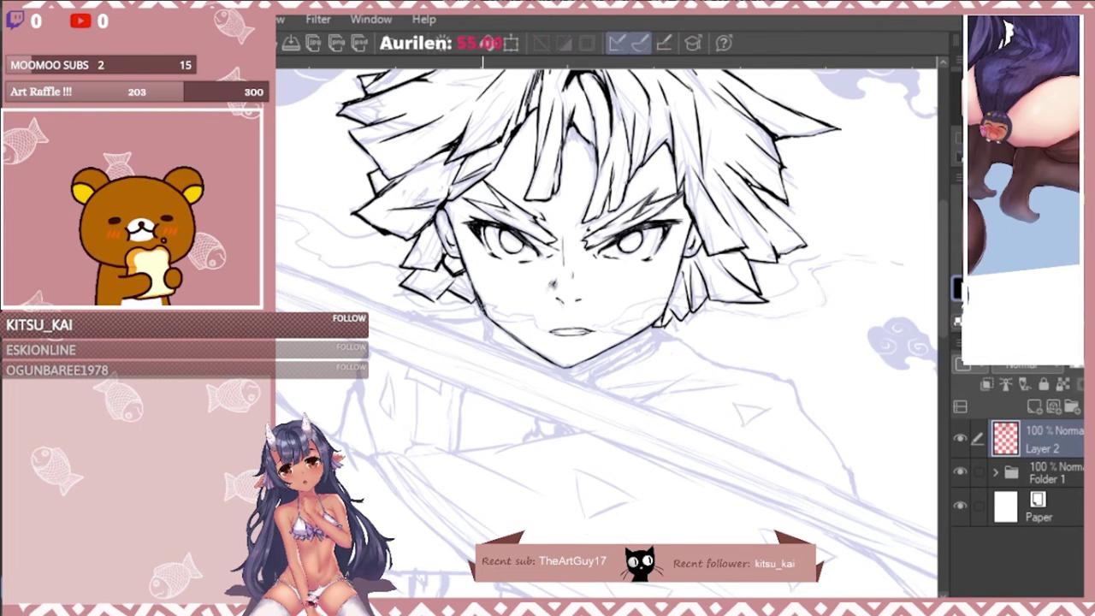
Ink both sides of the collar under the jaw and the short coat line behind the sword below the hair.
left_click_drag(654, 346, 589, 383)
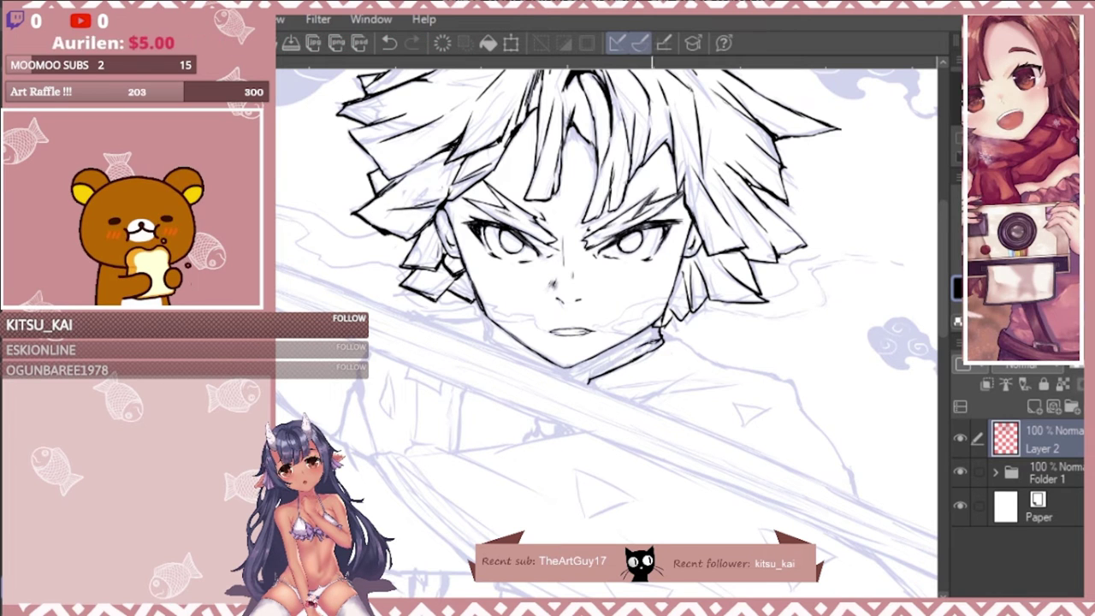
scroll(558, 372, "down", 3)
scroll(547, 282, "up", 3)
scroll(644, 227, "down", 3)
scroll(644, 227, "up", 3)
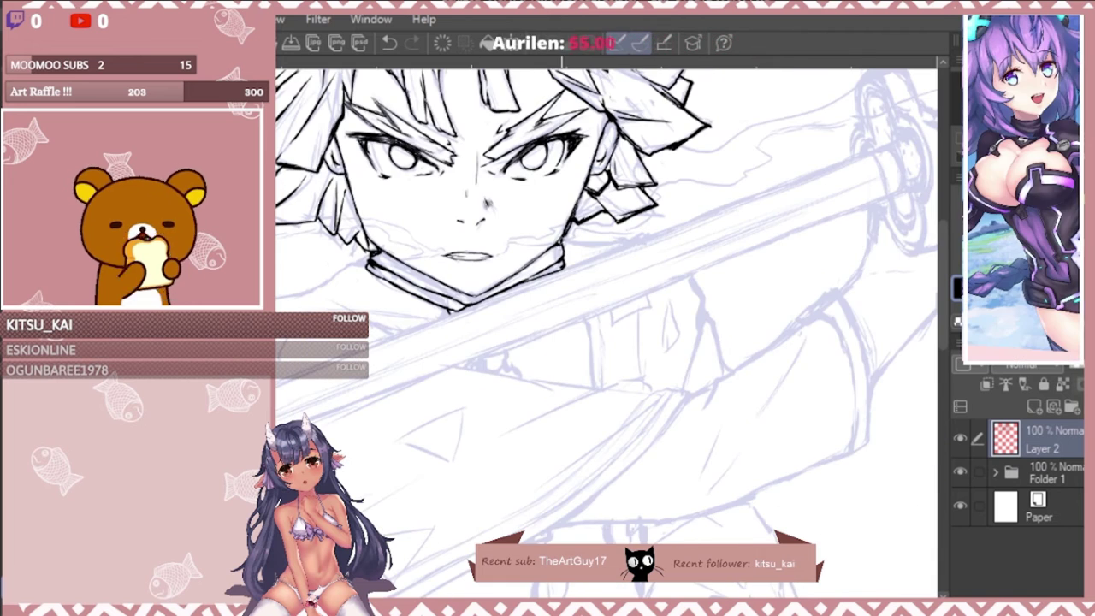
scroll(644, 229, "down", 1)
scroll(644, 229, "up", 1)
left_click_drag(640, 244, 571, 252)
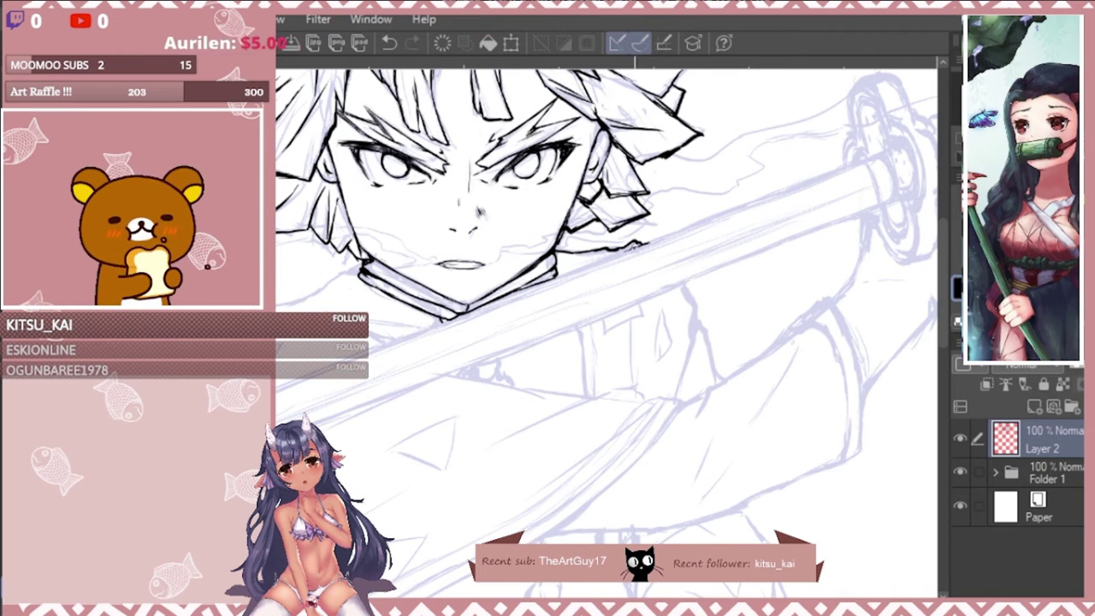
Ink the chest area beneath the sword, with the ragged coat edge, uniform flap, triangle pattern and button.
left_click_drag(707, 329, 698, 408)
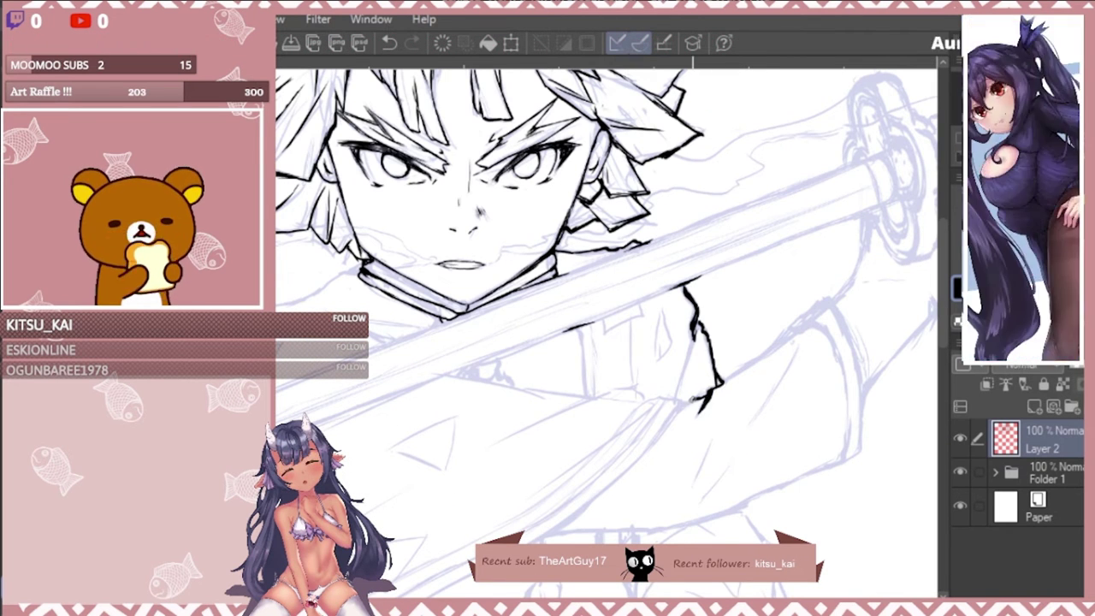
mouse_move(575, 328)
left_mouse_down()
mouse_move(588, 395)
mouse_move(617, 397)
left_mouse_up()
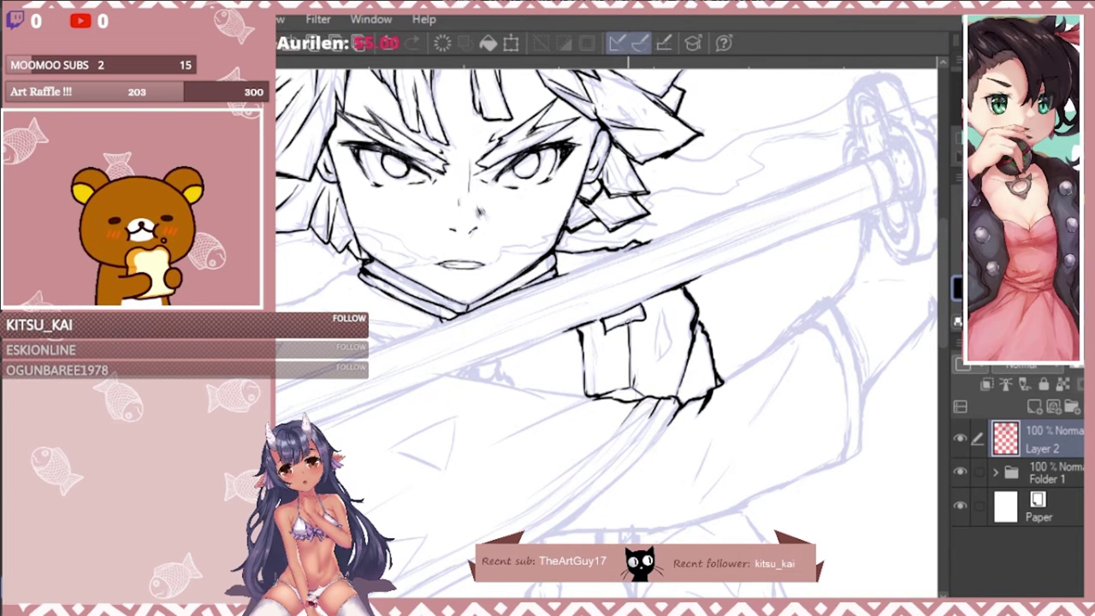
left_click_drag(665, 311, 657, 358)
scroll(662, 334, "down", 1)
mouse_move(547, 314)
left_mouse_down()
mouse_move(535, 332)
mouse_move(543, 325)
left_mouse_up()
scroll(513, 308, "down", 3)
key("ctrl+plus")
key("ctrl+plus")
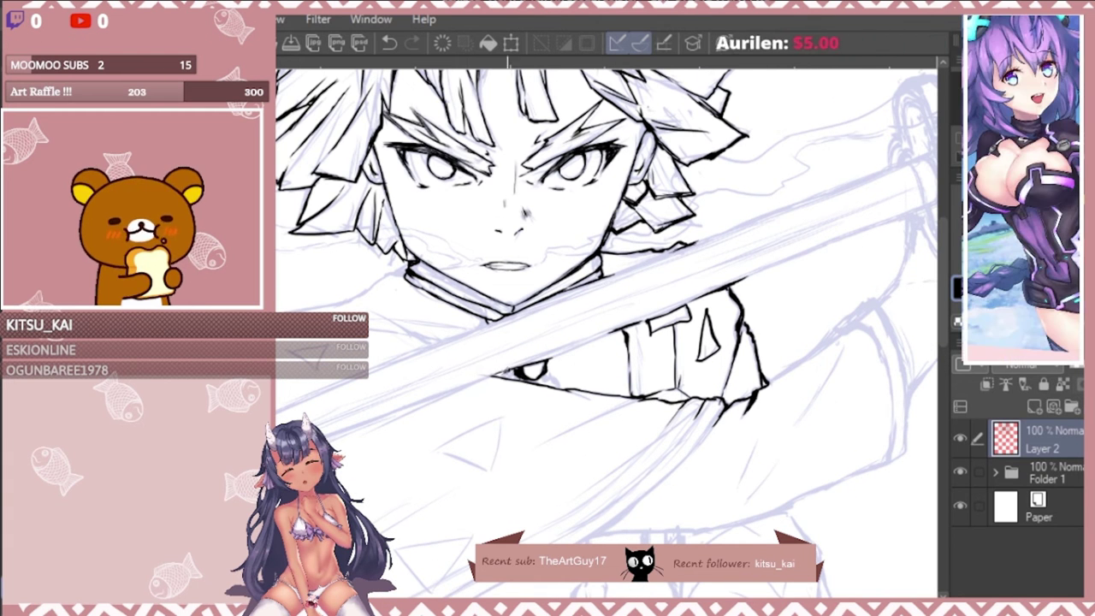
Mirror the view to ink the coat's far shoulder with its folds and triangle, and mirror it back.
scroll(590, 329, "down", 3)
key("h")
scroll(697, 337, "up", 2)
left_click_drag(664, 320, 614, 344)
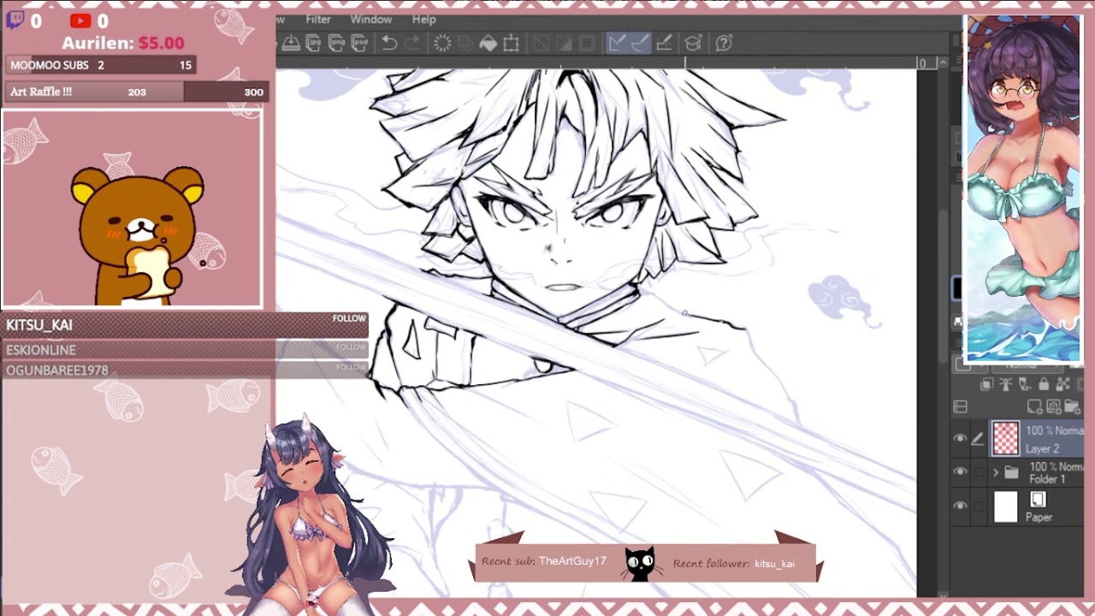
key("h")
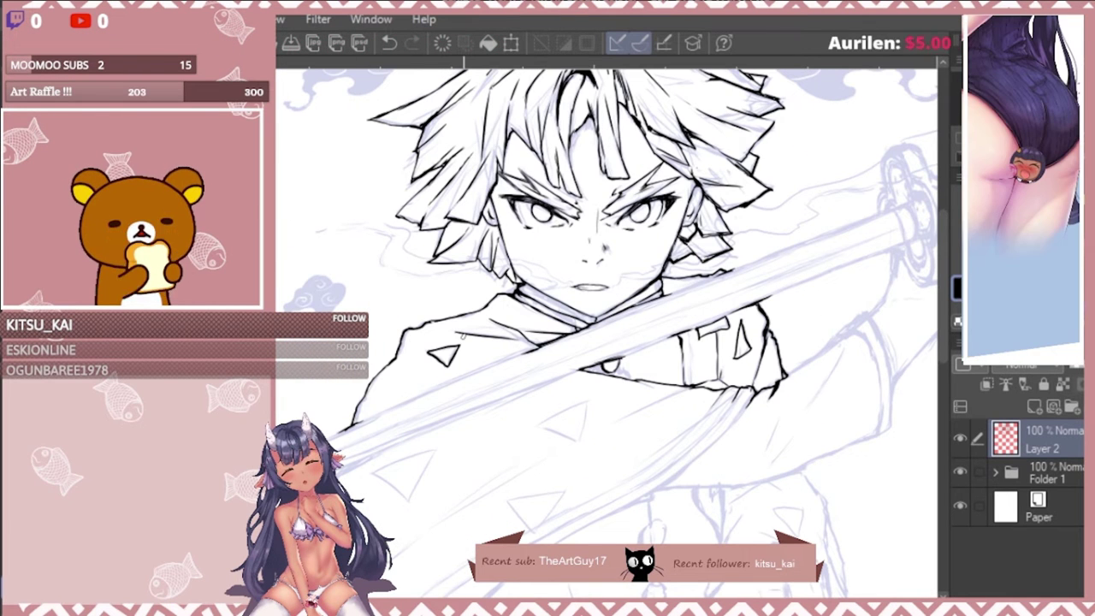
Ink the upper edge of the raised arm's sleeve from the chest to the cuff below the sword hilt.
key("ctrl+minus")
scroll(675, 359, "up", 3)
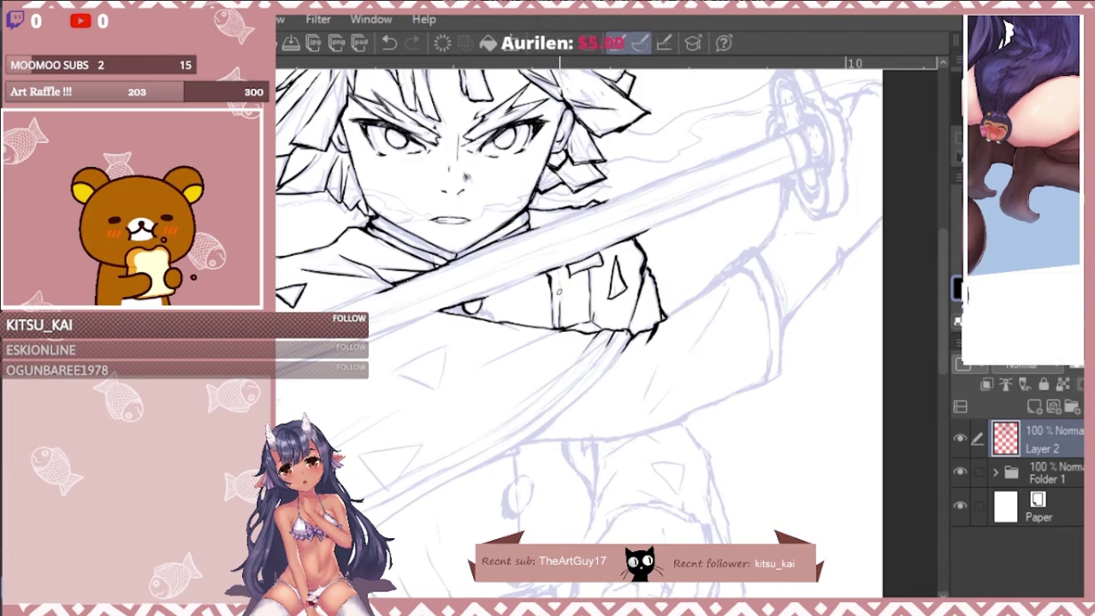
scroll(635, 223, "down", 3)
scroll(709, 274, "up", 3)
left_click_drag(561, 281, 663, 211)
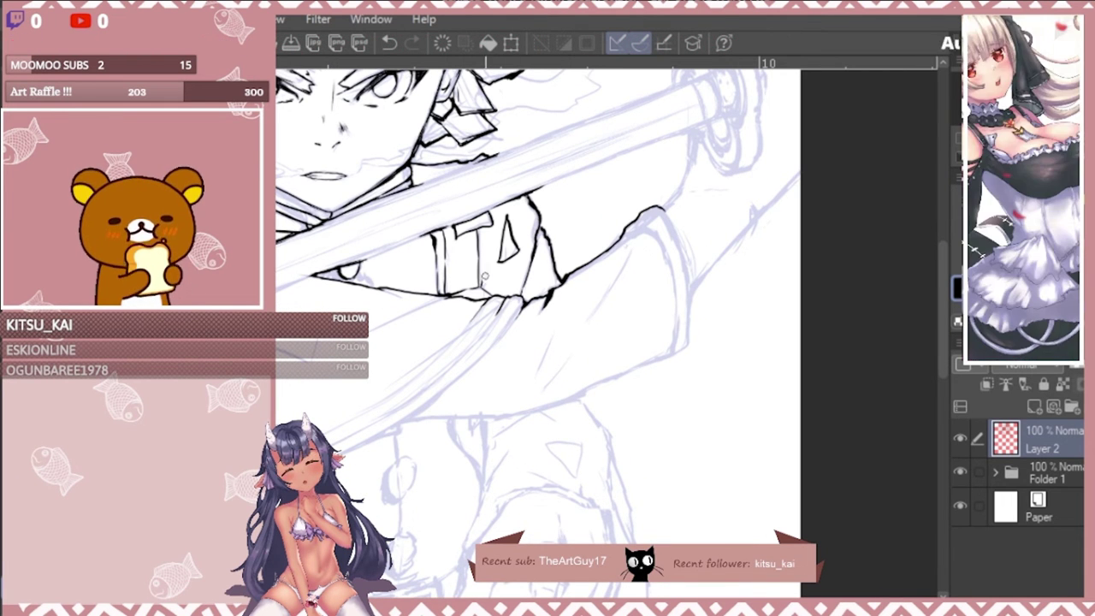
scroll(523, 198, "down", 3)
scroll(444, 103, "up", 5)
scroll(479, 219, "down", 4)
scroll(598, 282, "up", 3)
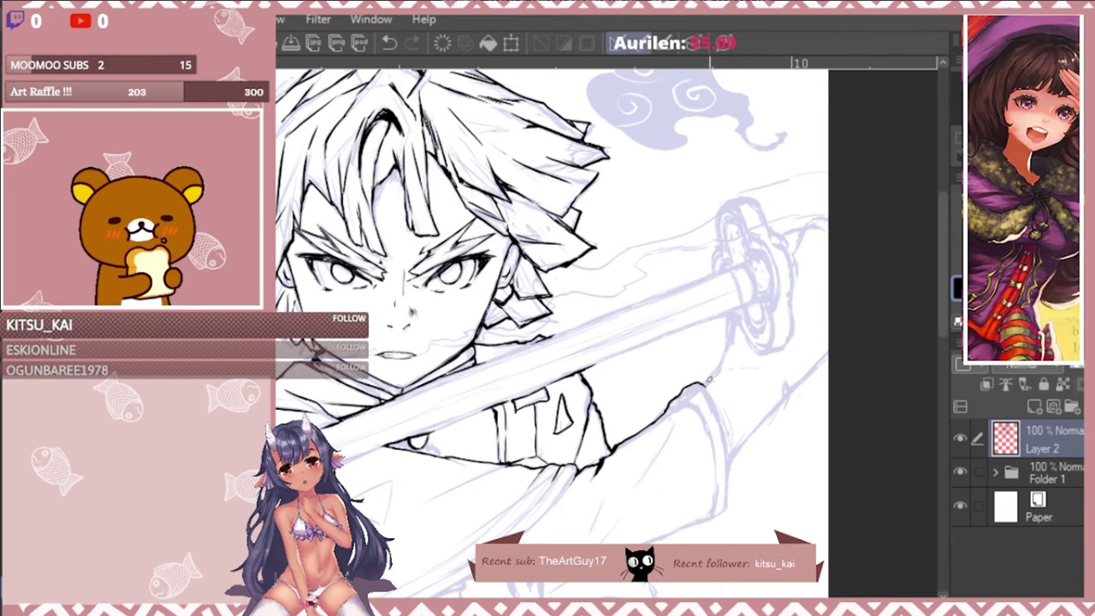
Ink the raised sleeve's cuff band and the forearm edge between the cuff and the sword guard, working in a mirrored view.
key("h")
scroll(590, 342, "down", 3)
scroll(513, 342, "up", 3)
mouse_move(448, 263)
left_mouse_down()
mouse_move(413, 336)
mouse_move(433, 395)
mouse_move(469, 407)
left_mouse_up()
key("c")
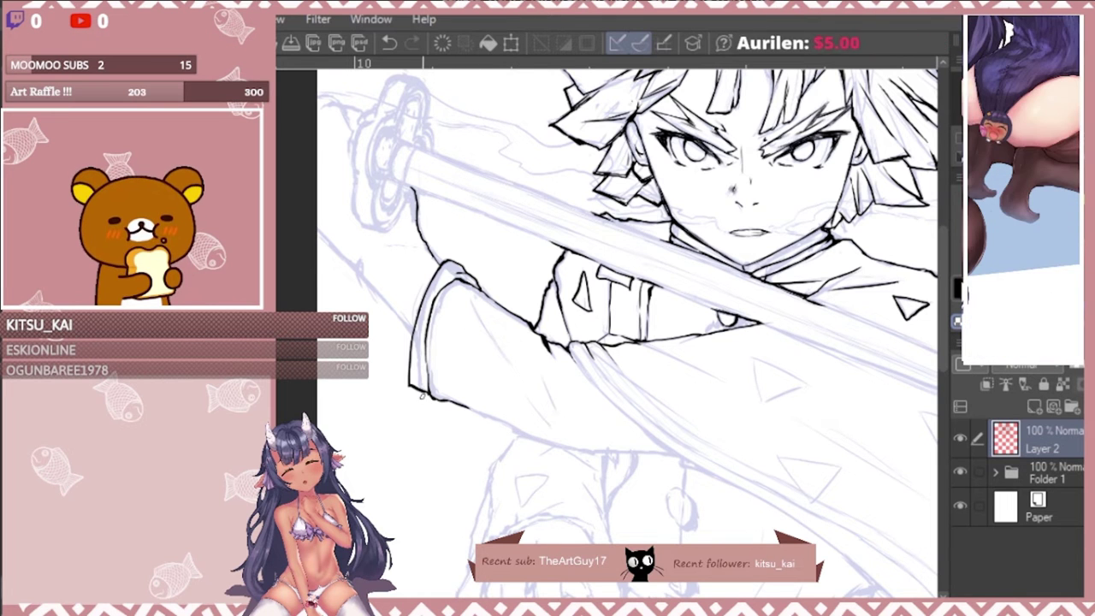
Restore the unmirrored view and ink the forearm's lower edge, the hand's outline and the outer rim of the sword guard.
key("h")
left_click_drag(791, 272, 741, 337)
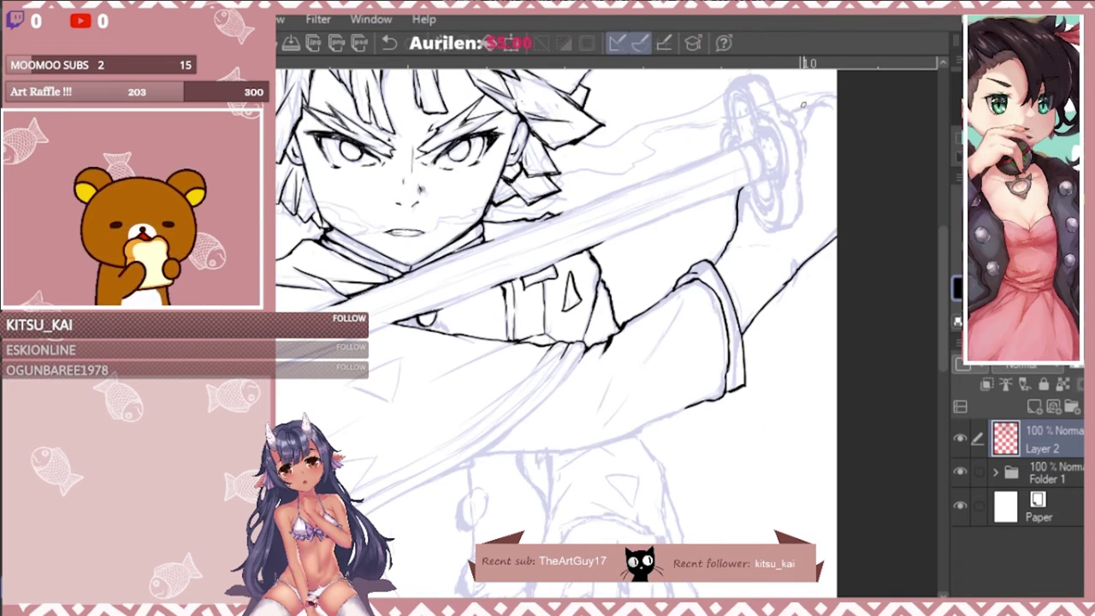
left_click_drag(798, 177, 791, 227)
left_click_drag(817, 104, 785, 120)
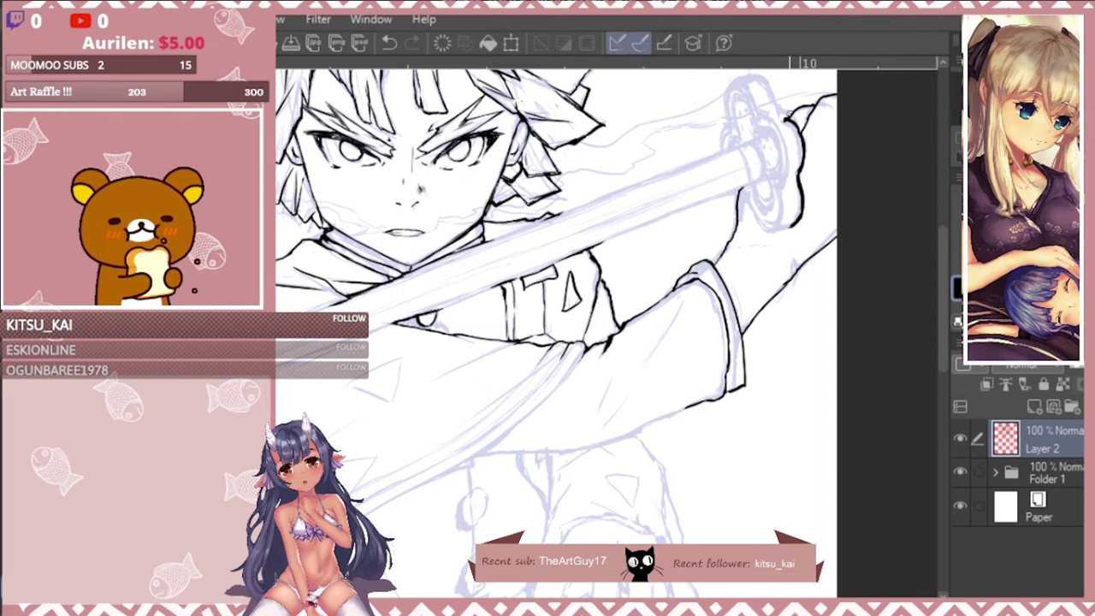
left_click_drag(745, 191, 740, 214)
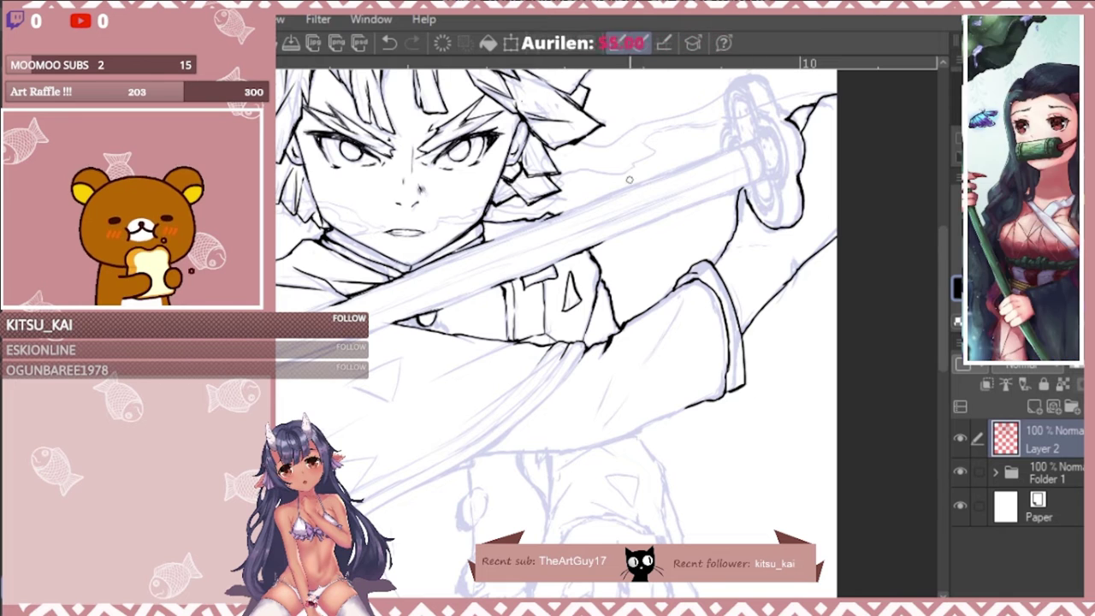
Mirror the view and ink the rest of the sword guard, with its lobed petals, inner rims and blade collar.
key("h")
mouse_move(400, 137)
left_mouse_down()
mouse_move(453, 213)
mouse_move(441, 153)
left_mouse_up()
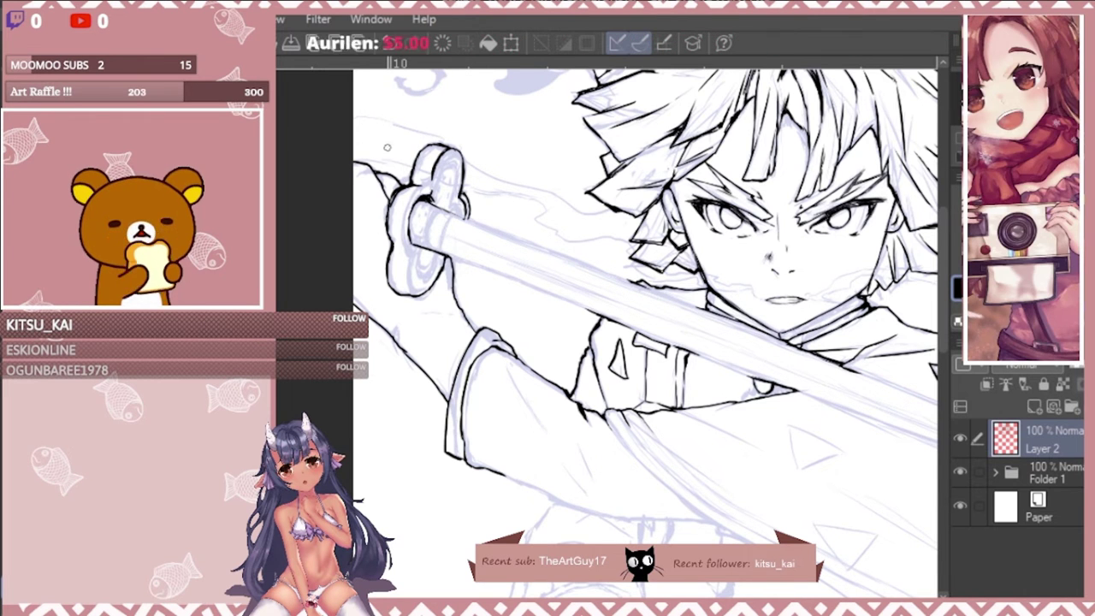
left_click_drag(387, 147, 303, 158)
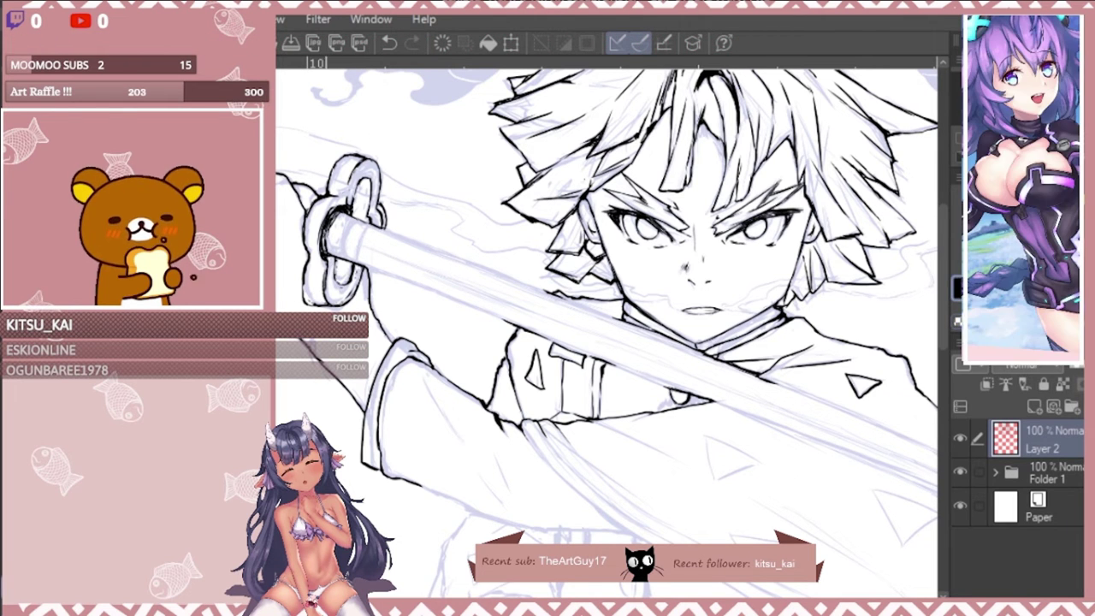
scroll(328, 252, "up", 1)
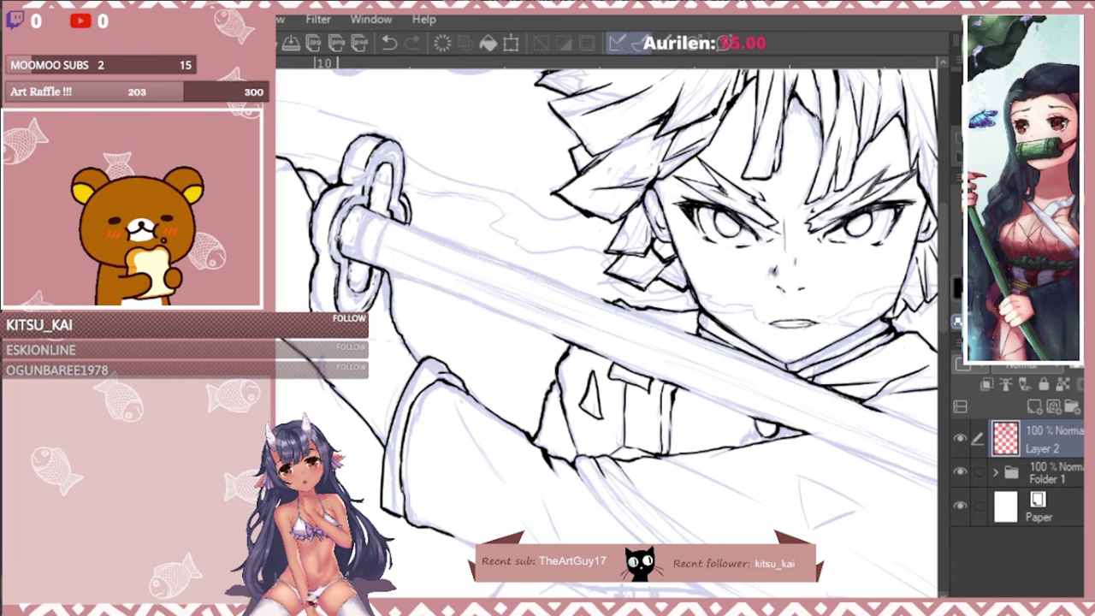
Examine the inked guard, raised arm and blade sketch up close and across the whole figure.
scroll(295, 218, "down", 5)
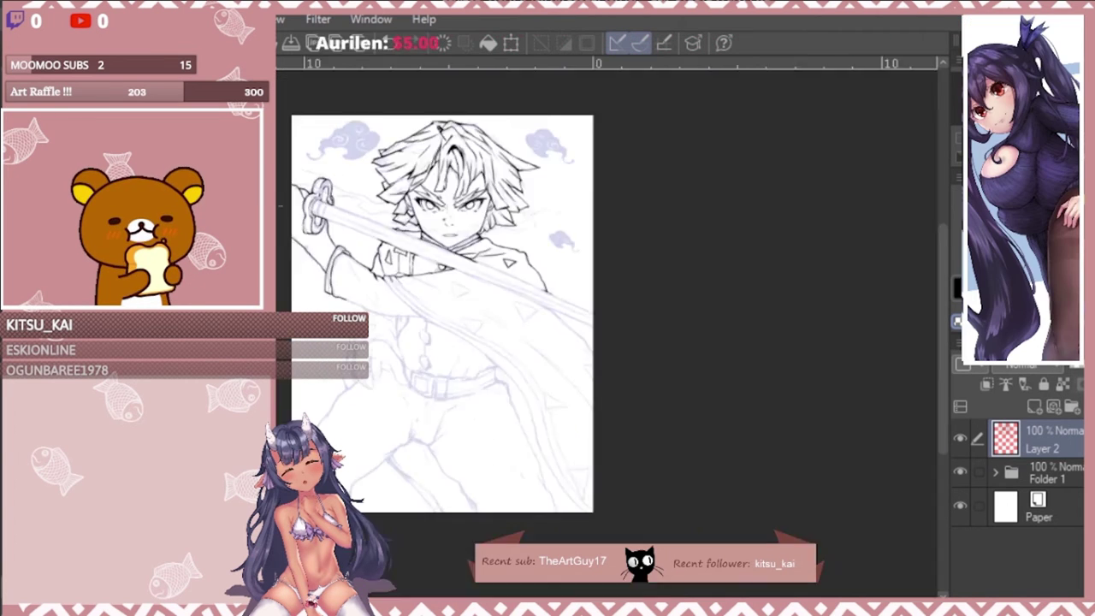
scroll(296, 230, "up", 7)
scroll(296, 229, "down", 4)
left_click_drag(560, 586, 534, 483)
scroll(535, 484, "down", 4)
scroll(381, 342, "up", 6)
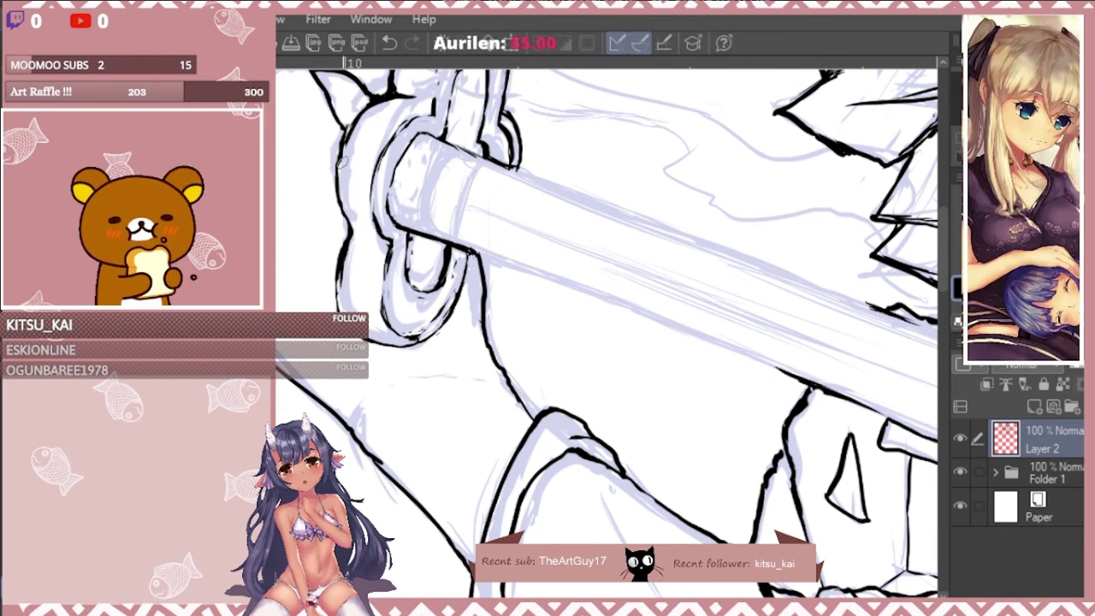
scroll(789, 279, "down", 5)
scroll(329, 254, "up", 5)
scroll(402, 227, "down", 5)
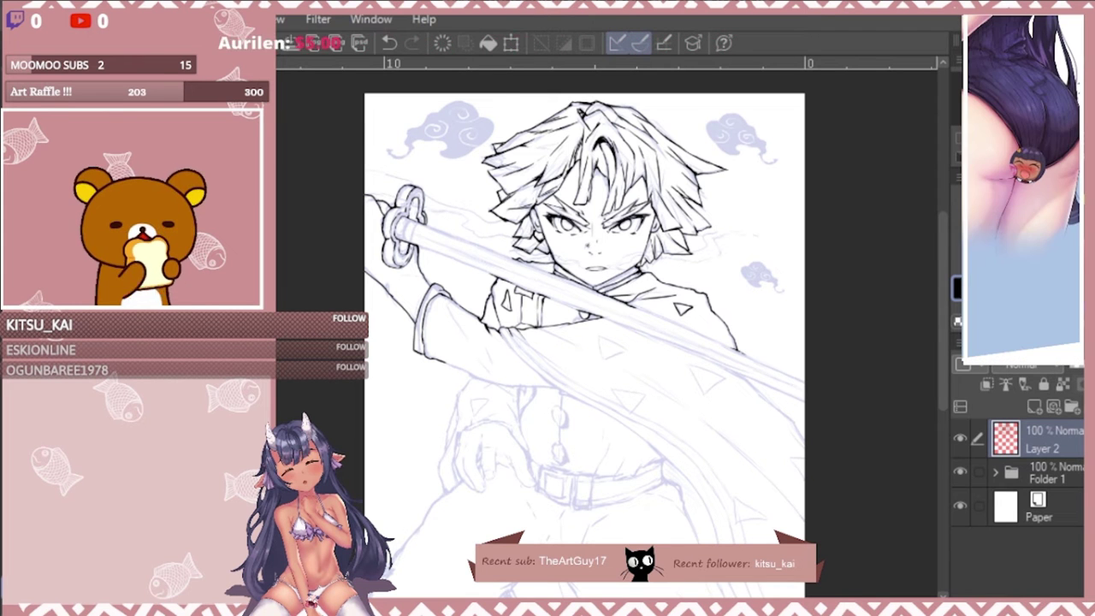
Create a new layer above Layer 2 and ink the sword blade's long straight edges.
scroll(584, 342, "up", 1)
key("ctrl+shift+n")
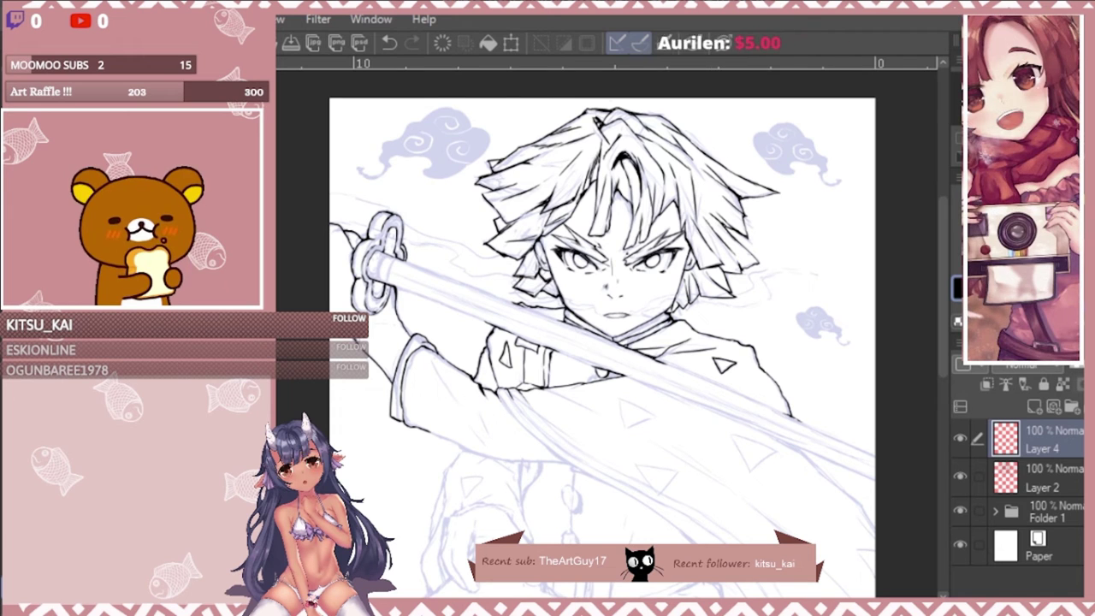
scroll(637, 329, "up", 1)
left_click_drag(637, 336, 524, 327)
key("ctrl+z")
left_click_drag(373, 234, 335, 223)
scroll(709, 461, "up", 2)
On Layer 2, clean up the uniform button and the coat and collar line ends where they meet the blade.
left_click(1041, 478)
left_click_drag(640, 410, 846, 532)
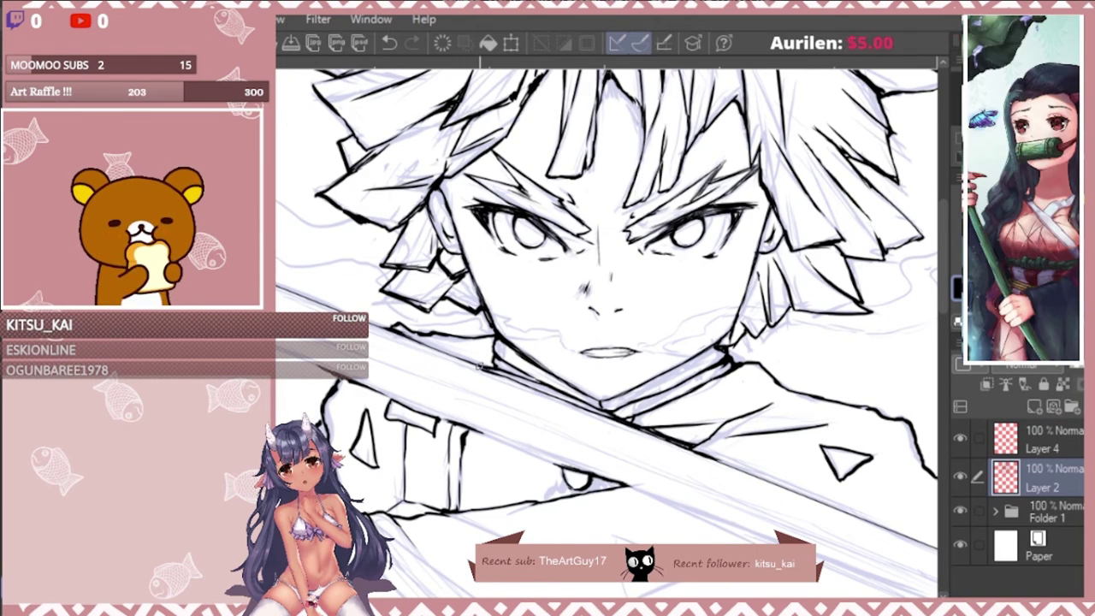
key("ctrl+plus")
key("ctrl+0")
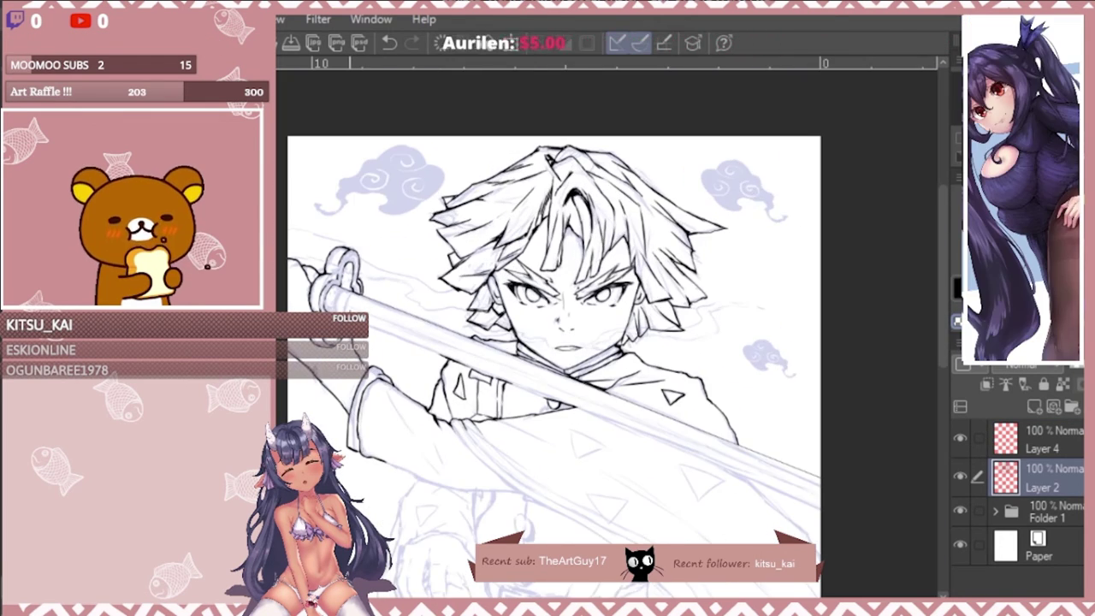
key("ctrl+plus")
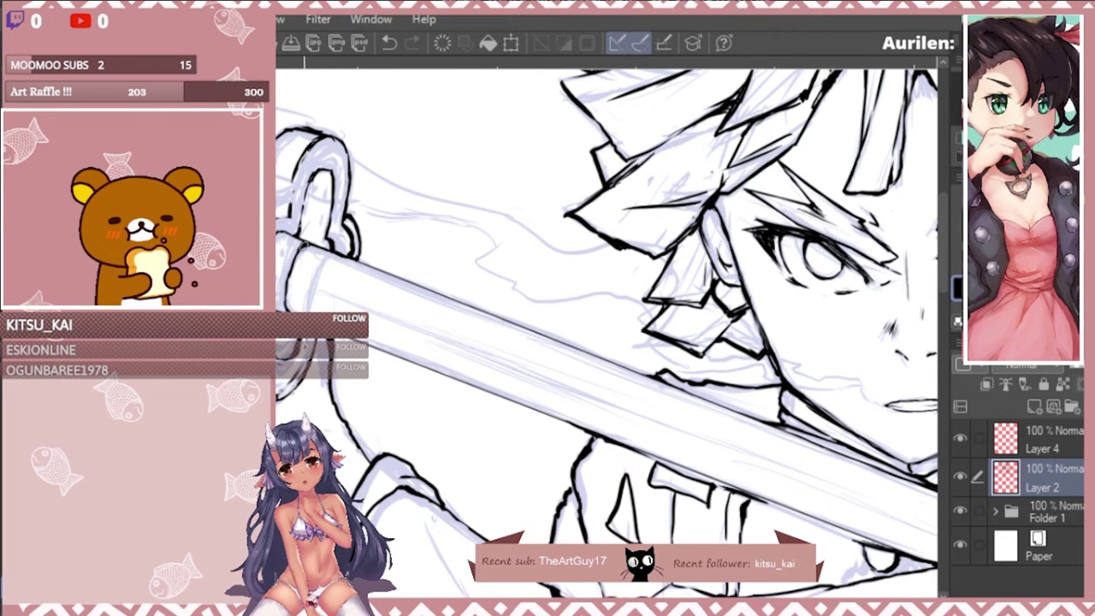
left_click_drag(821, 479, 594, 327)
key("ctrl+plus")
left_click_drag(635, 396, 644, 420)
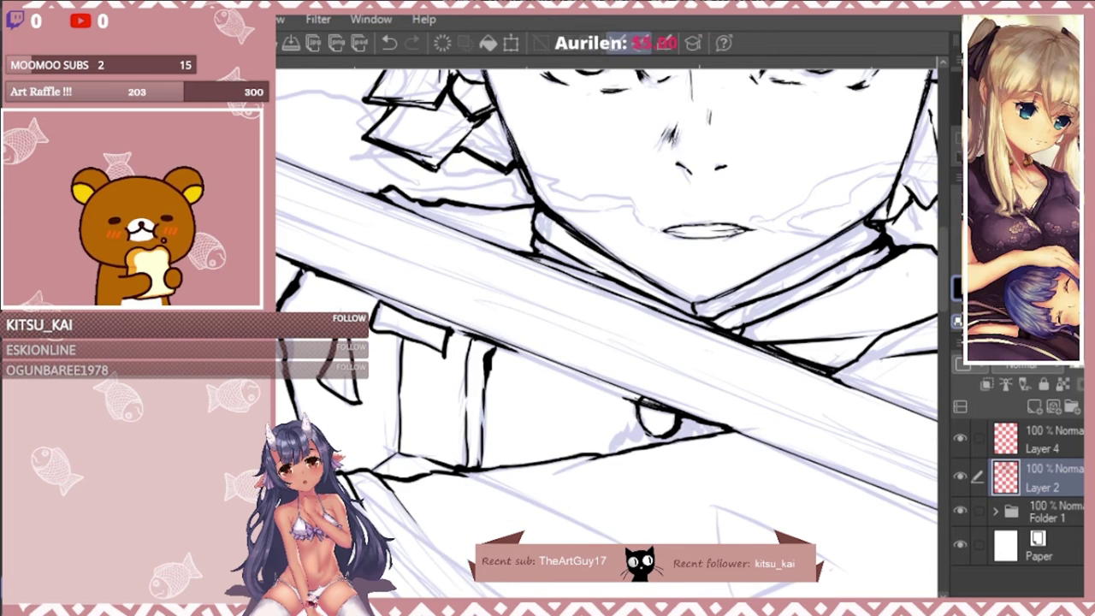
key("c")
left_click_drag(734, 429, 699, 420)
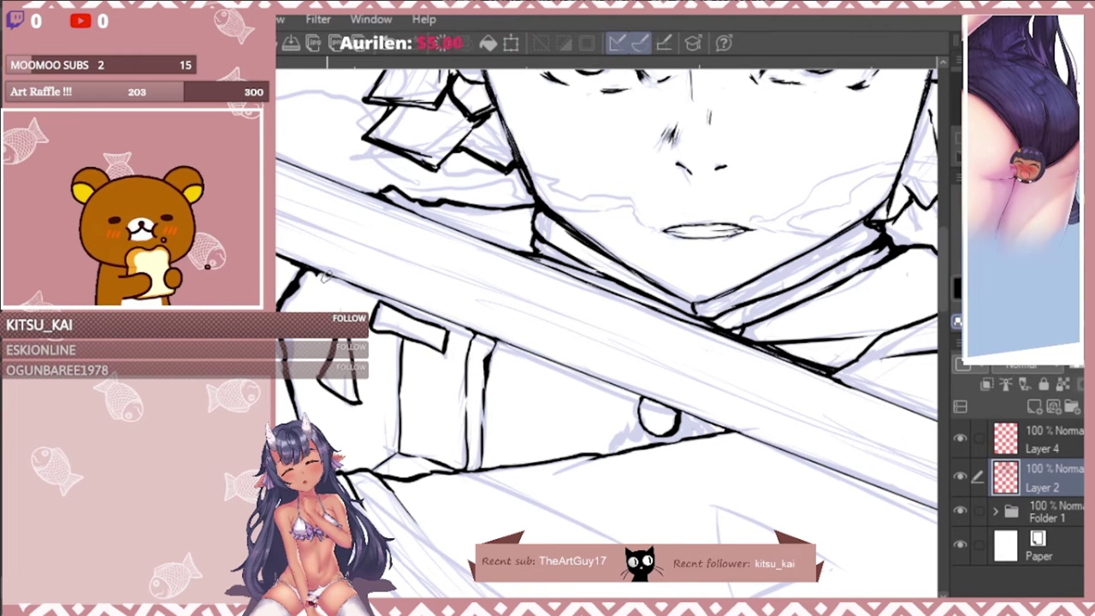
Ink the coat's far edge hanging below the blade and the partial triangle at the canvas edge, using a mirrored view.
scroll(402, 225, "down", 5)
scroll(289, 289, "up", 5)
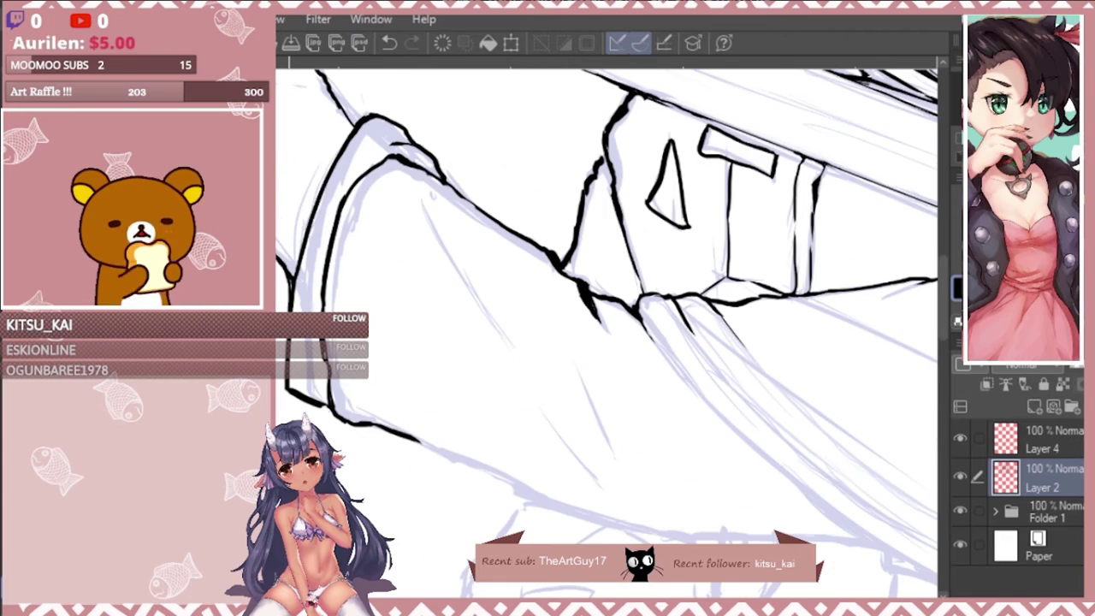
scroll(403, 154, "down", 5)
scroll(440, 135, "up", 7)
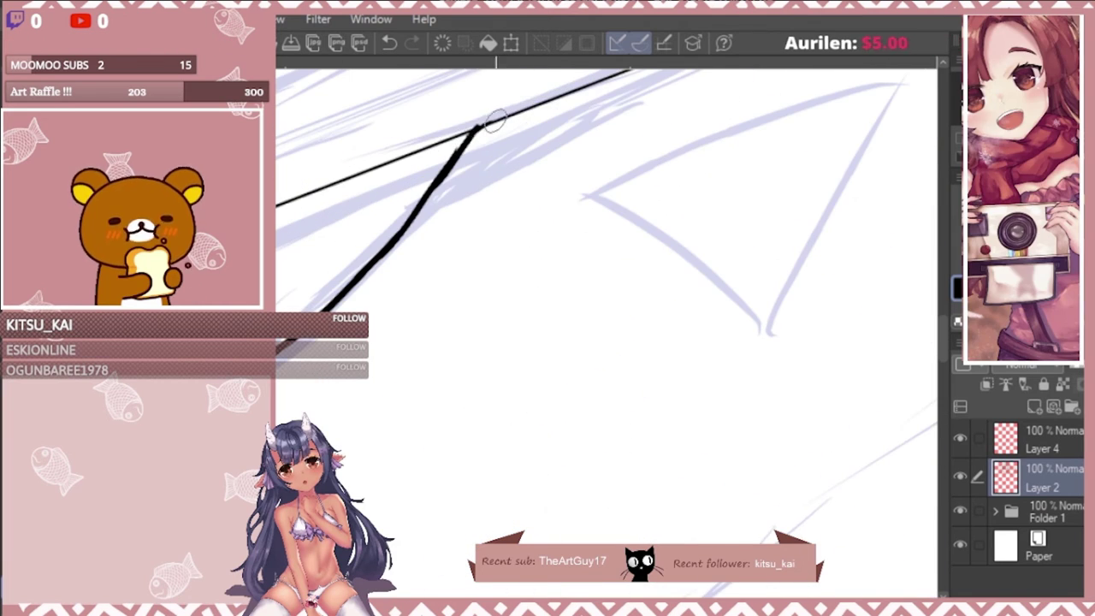
scroll(454, 141, "down", 5)
scroll(721, 174, "up", 5)
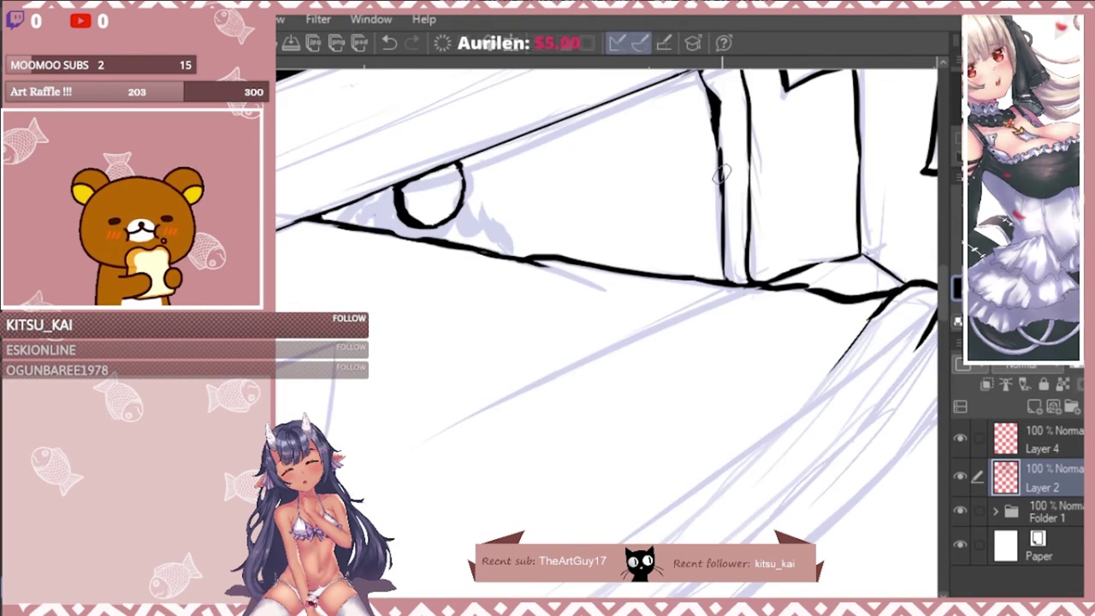
scroll(721, 173, "down", 7)
scroll(402, 333, "up", 7)
mouse_move(684, 396)
left_mouse_down()
mouse_move(645, 439)
mouse_move(706, 380)
left_mouse_up()
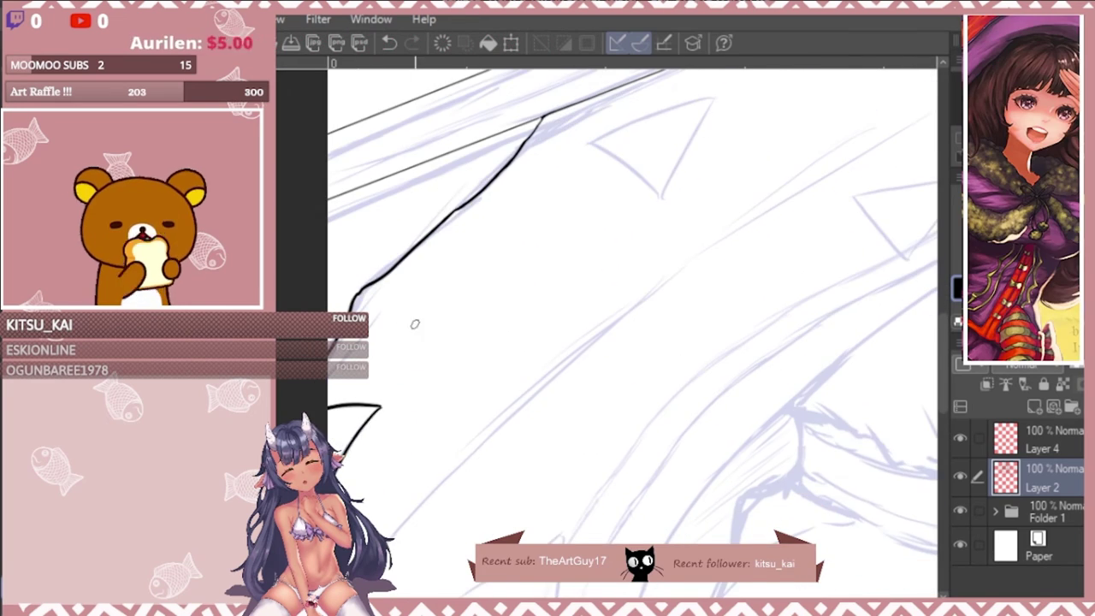
Ink the first full pattern triangle on the draped coat below the blade and a short fold line near the chest.
left_click_drag(590, 201, 470, 325)
left_click_drag(481, 270, 602, 224)
left_click_drag(601, 224, 554, 325)
left_click_drag(554, 324, 470, 270)
left_click_drag(906, 252, 513, 312)
scroll(513, 312, "down", 5)
scroll(742, 237, "up", 5)
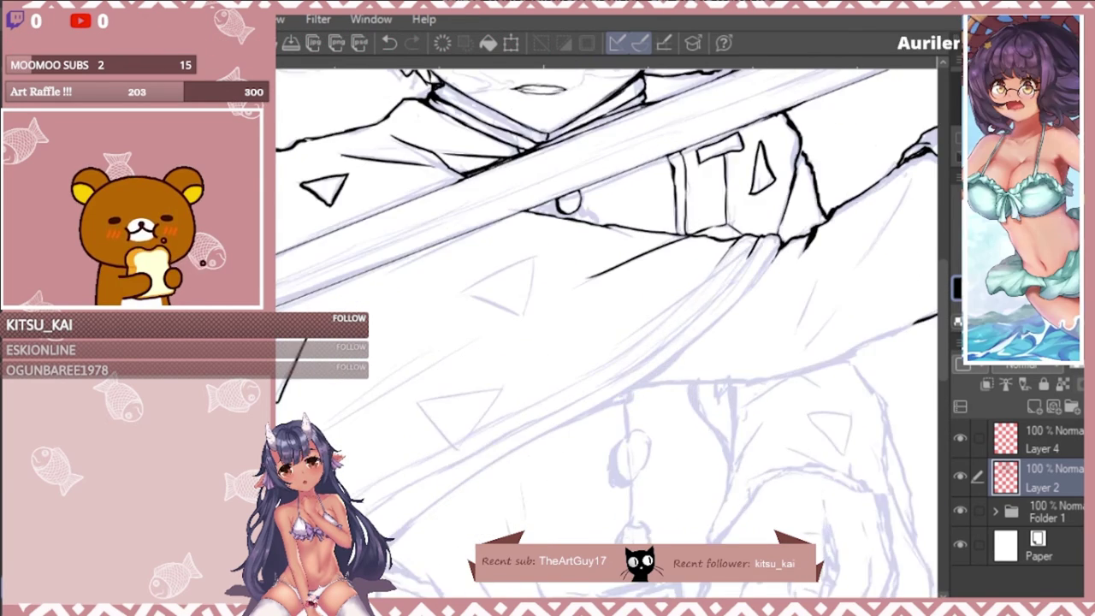
Ink the second pattern triangle on the draped coat, just below the chest fold.
scroll(622, 197, "down", 7)
scroll(547, 256, "up", 2)
left_click_drag(548, 283, 640, 270)
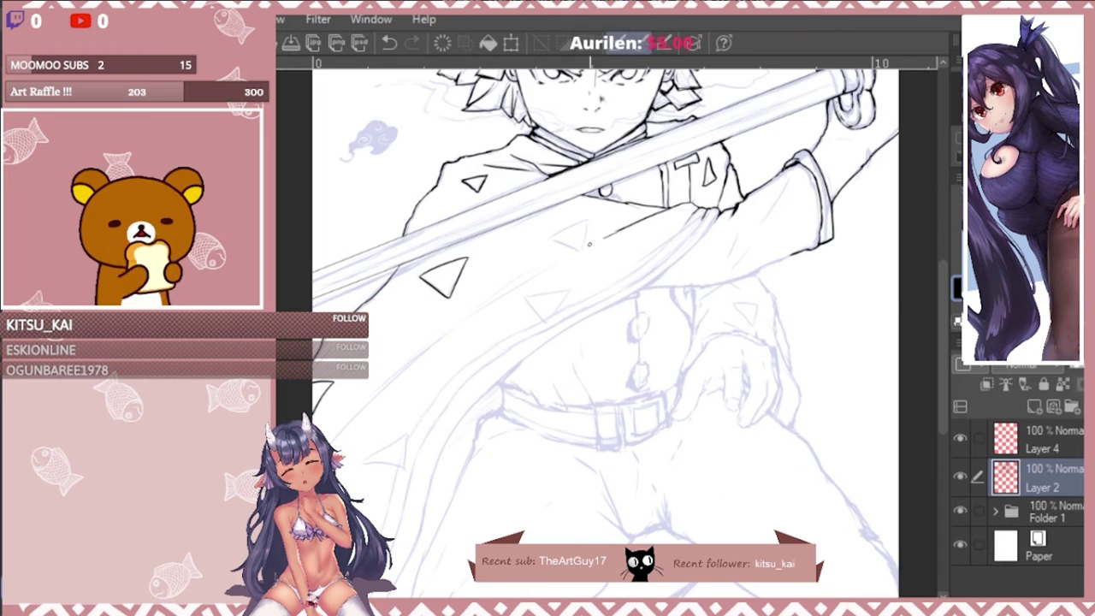
left_click_drag(540, 236, 588, 218)
left_click_drag(588, 218, 580, 250)
left_click_drag(580, 250, 539, 235)
Ink the draped coat's long lower edge, curving from the raised armpit down past the belt to the canvas bottom.
scroll(553, 219, "up", 5)
scroll(511, 279, "down", 5)
left_click_drag(511, 283, 552, 180)
mouse_move(774, 131)
left_mouse_down()
mouse_move(517, 331)
mouse_move(581, 135)
left_mouse_up()
left_click_drag(585, 134, 357, 479)
scroll(479, 313, "down", 2)
scroll(638, 169, "up", 5)
left_click_drag(552, 157, 599, 119)
scroll(590, 128, "down", 7)
scroll(607, 269, "up", 6)
left_click_drag(671, 285, 619, 301)
scroll(590, 278, "down", 7)
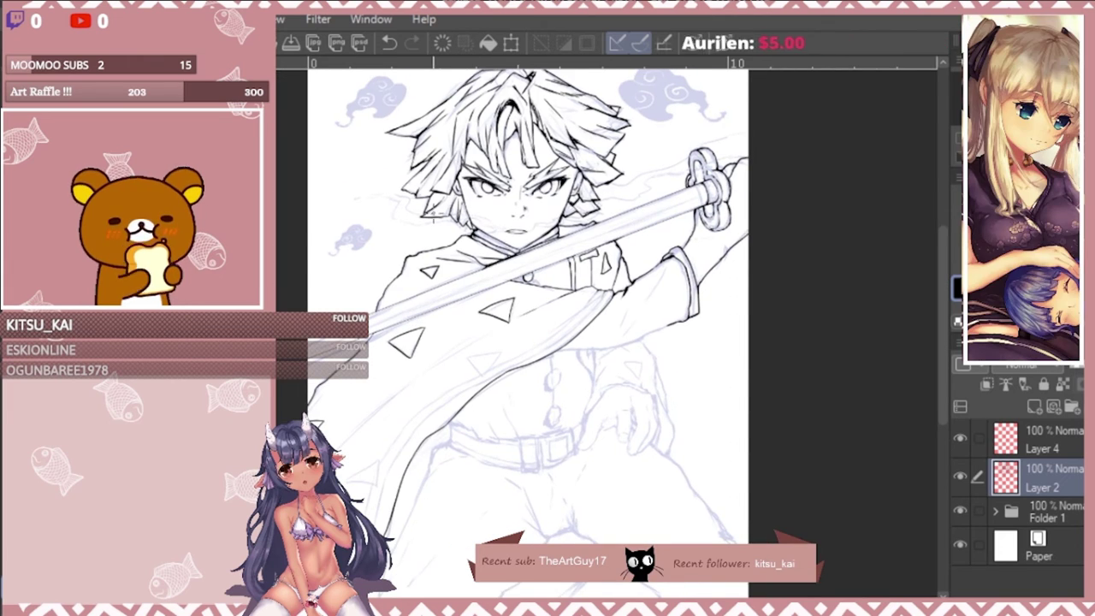
Ink the long diagonal fold lines running down the draped coat below the pattern triangles.
scroll(470, 269, "up", 4)
left_click_drag(491, 329, 390, 397)
left_click_drag(454, 349, 419, 382)
scroll(487, 368, "down", 5)
scroll(571, 503, "up", 3)
left_click_drag(448, 266, 320, 394)
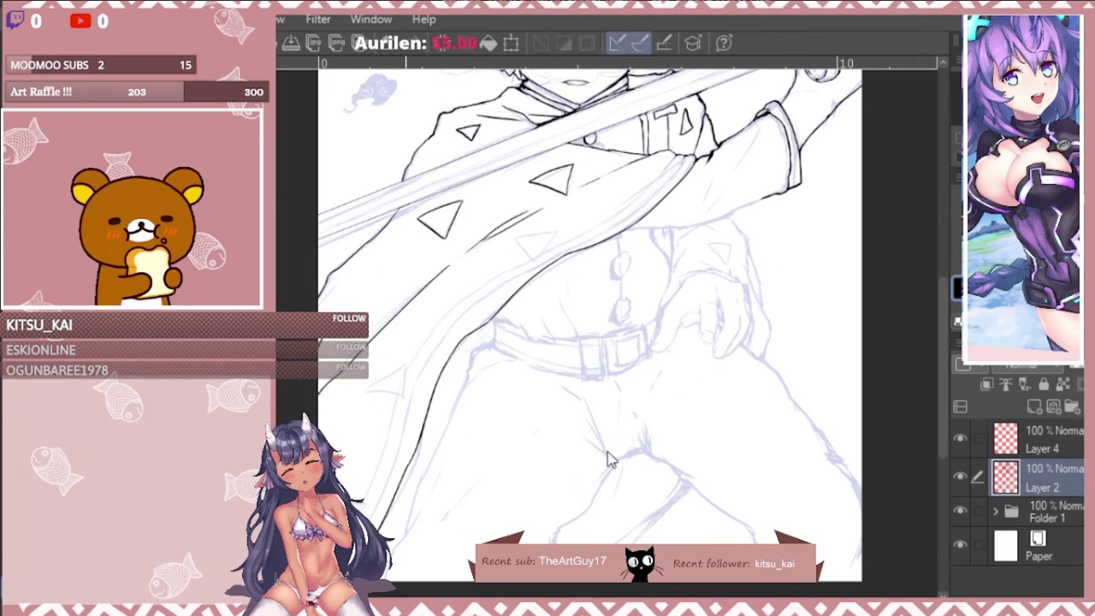
key("ctrl+z")
key("h")
left_click_drag(724, 275, 836, 401)
key("h")
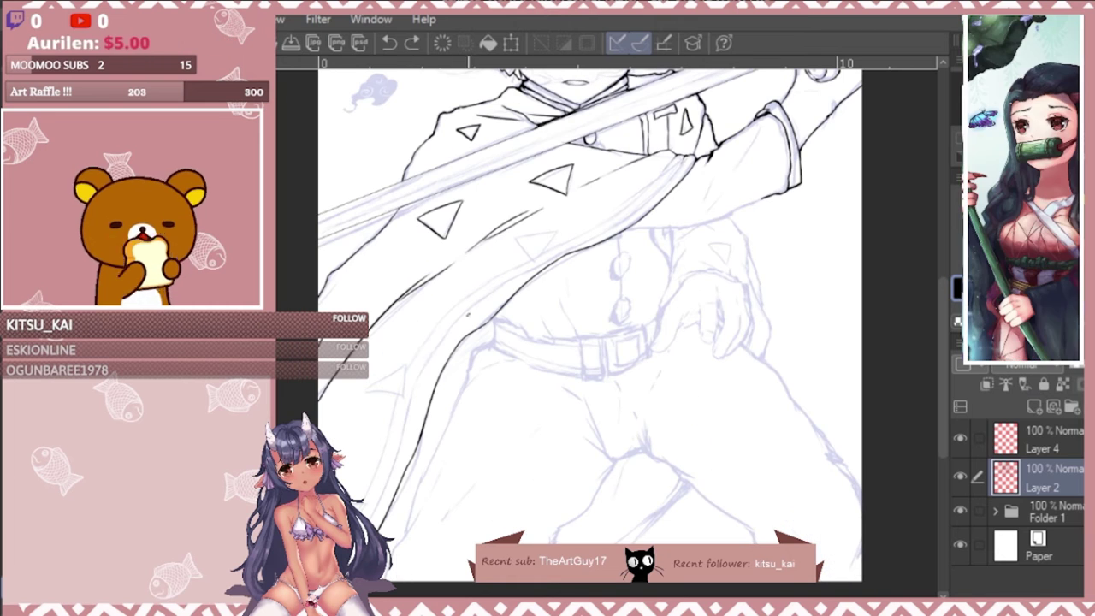
key("ctrl+z")
On Layer 4, ink the coat's inner trim line parallel to its long lower edge.
left_click(1040, 438)
left_click_drag(684, 161, 602, 232)
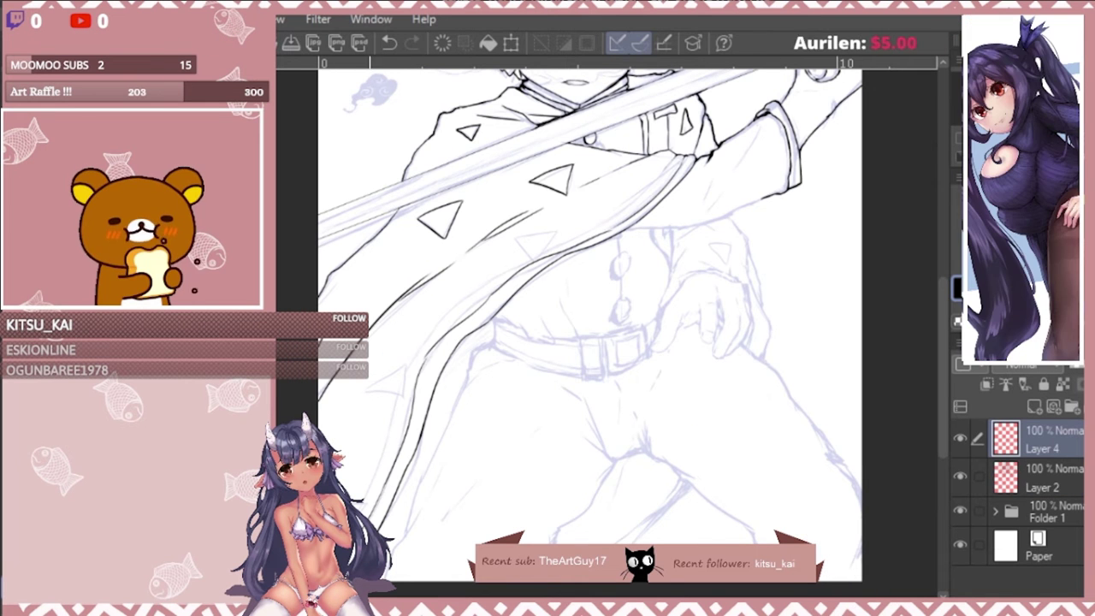
scroll(568, 254, "up", 4)
scroll(547, 266, "down", 3)
scroll(410, 360, "up", 3)
scroll(384, 371, "down", 5)
Duplicate Layer 4, offset the copied trim line slightly to form a second parallel stripe, and merge both layers into Layer 2.
left_click_drag(1042, 440, 1034, 406)
key("ctrl+t")
left_click_drag(597, 489, 582, 481)
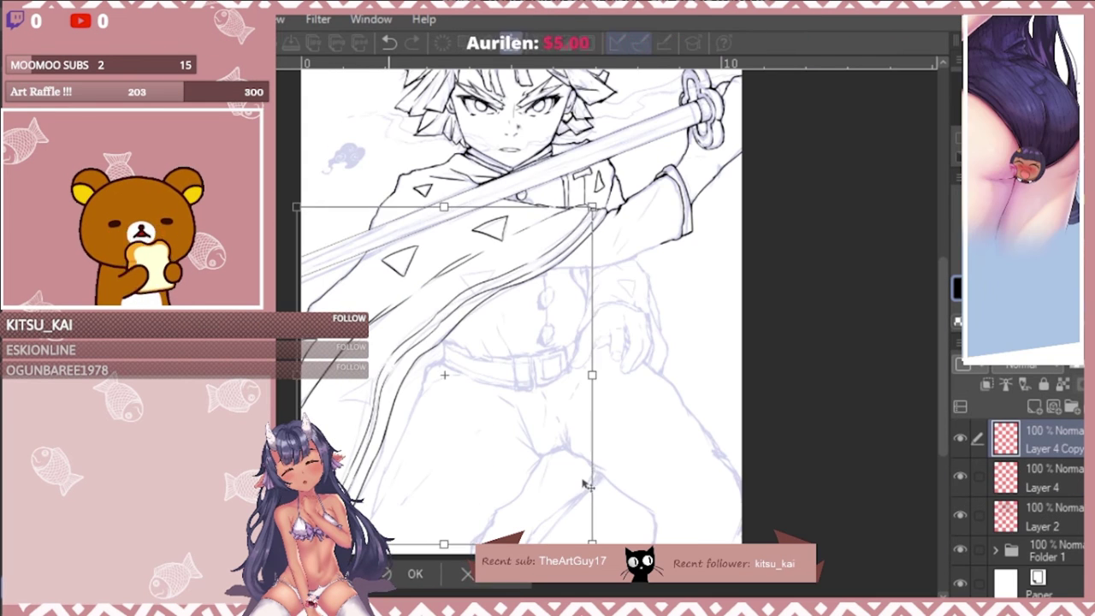
key("Return")
key("ctrl+e")
key("ctrl+e")
Ink the remaining pattern triangles along the coat's trim, down to the lower corner of the coat.
scroll(536, 258, "down", 1)
scroll(537, 257, "up", 3)
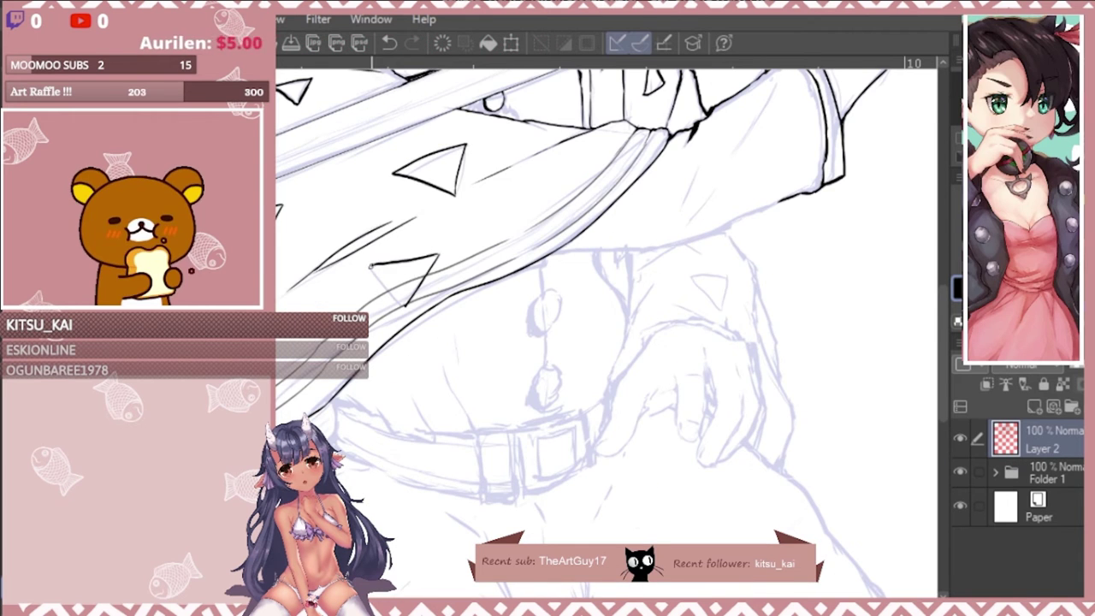
scroll(419, 283, "down", 3)
scroll(418, 342, "up", 2)
scroll(418, 342, "down", 1)
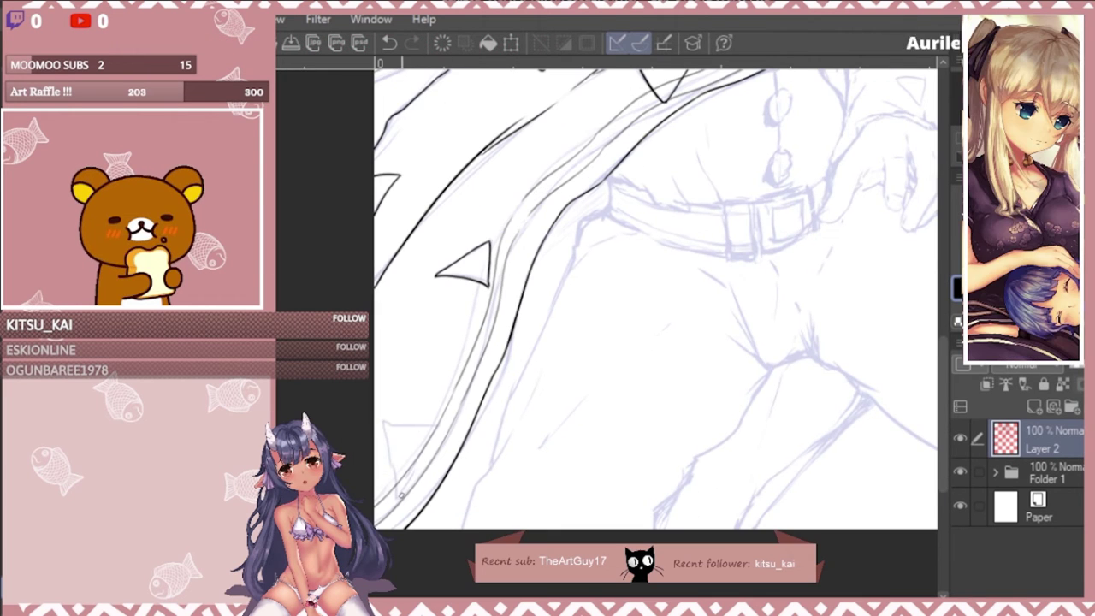
Clean up the coat's long diagonal fold line and redraw its broken segment.
scroll(388, 453, "up", 4)
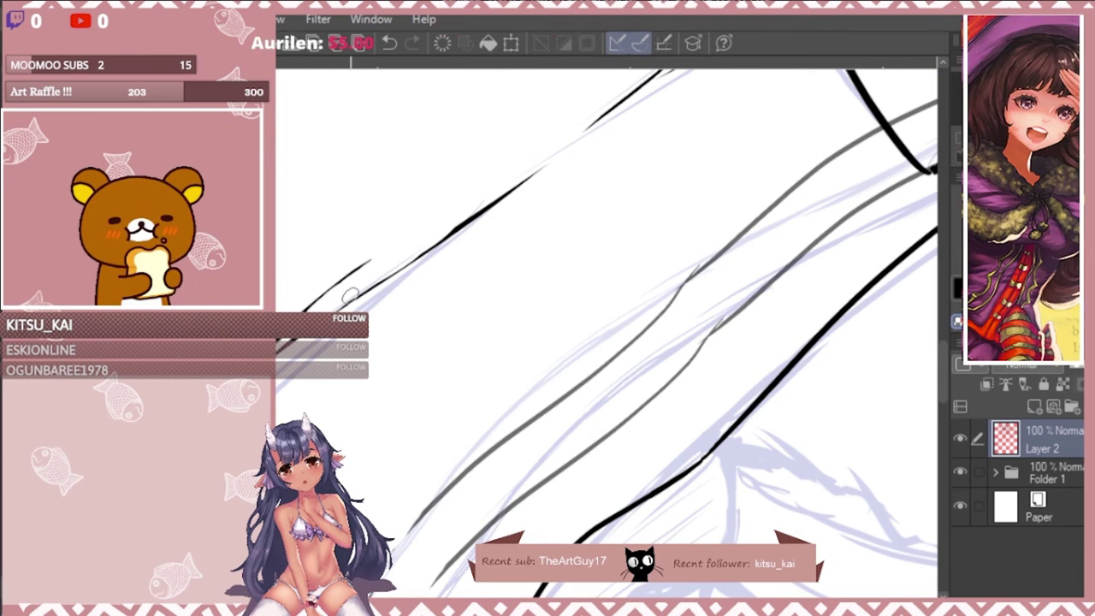
scroll(377, 232, "down", 5)
scroll(405, 239, "up", 2)
key("ctrl+z")
left_click_drag(405, 242, 467, 209)
Ink the underside of the raised arm's sleeve from the cuff to the coat's trim.
scroll(405, 243, "down", 2)
scroll(427, 257, "up", 3)
scroll(428, 256, "down", 3)
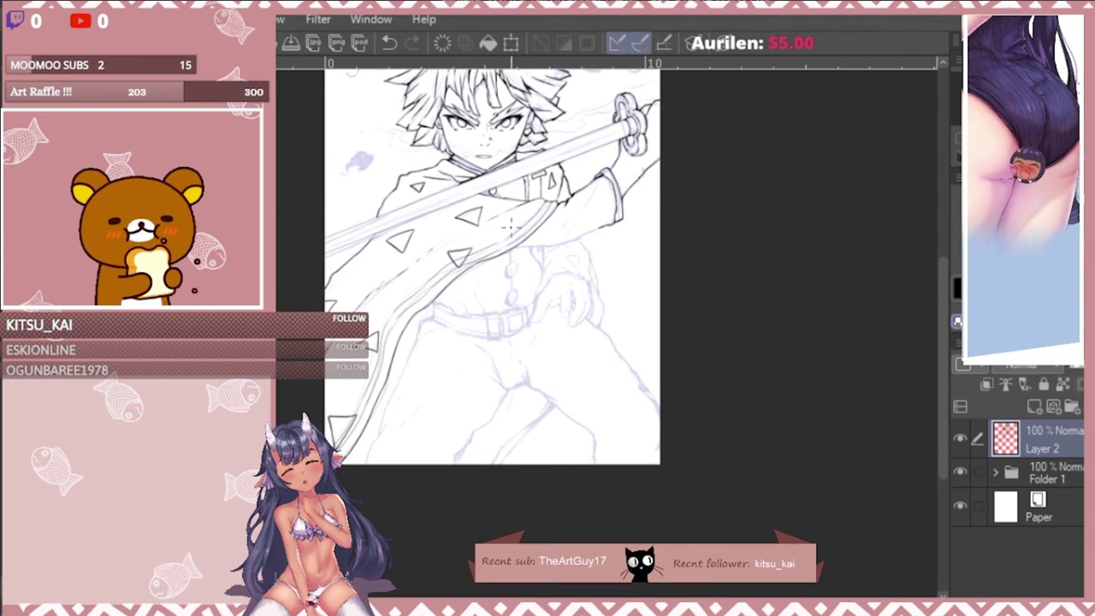
scroll(479, 325, "up", 3)
scroll(621, 253, "down", 2)
left_click_drag(622, 253, 631, 261)
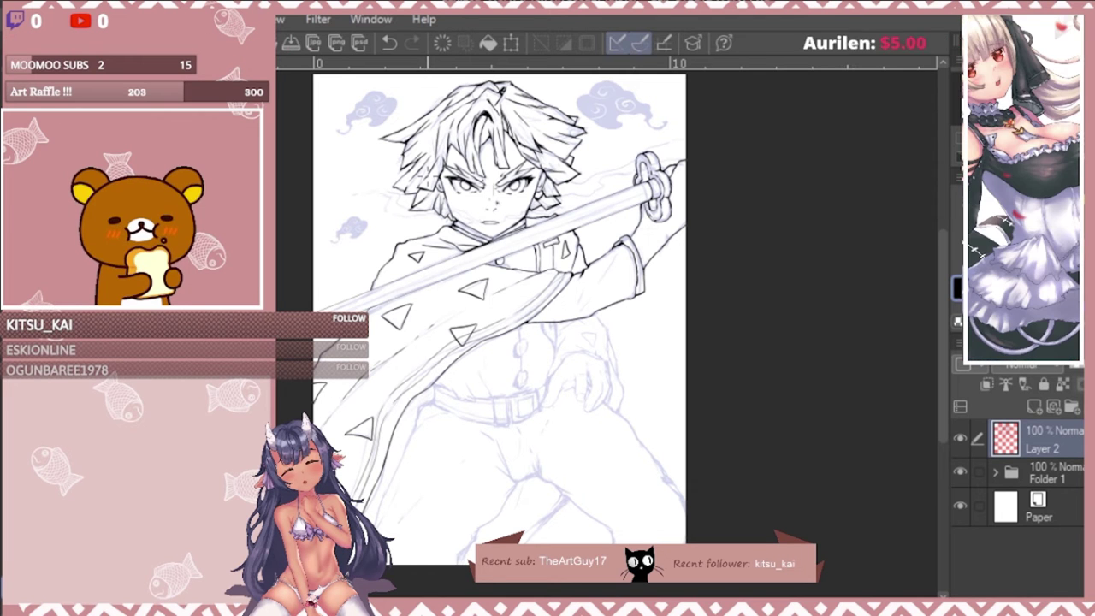
Ink the inner edge, a short fold and the upper outer start of the lowered arm's sleeve beneath the raised sleeve.
scroll(578, 308, "up", 4)
left_click_drag(521, 325, 515, 431)
left_click_drag(562, 351, 531, 385)
left_click_drag(635, 294, 640, 322)
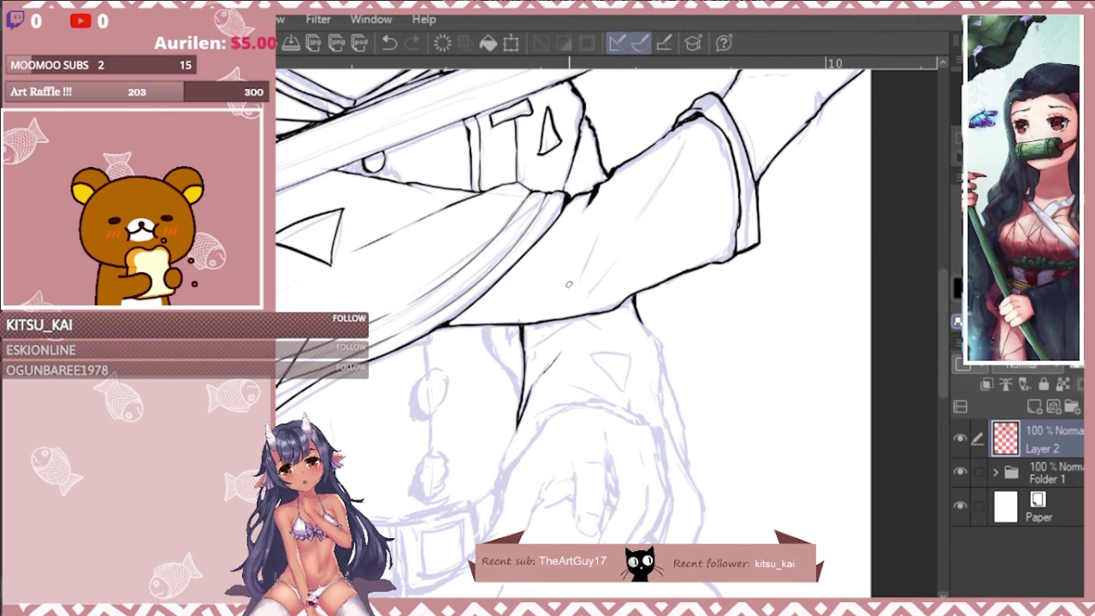
Ink the lowered sleeve's outer edge, inner folds and cuff opening around the hand, mirroring the view and back.
key("h")
left_click_drag(519, 311, 492, 352)
left_click_drag(492, 351, 476, 459)
left_click_drag(611, 325, 647, 386)
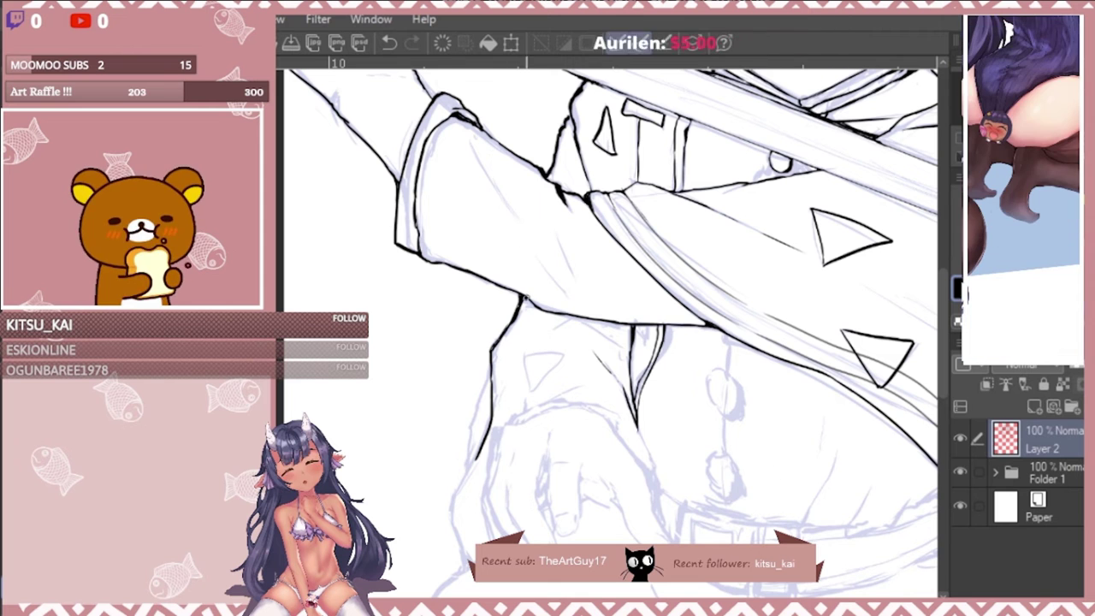
key("h")
mouse_move(532, 368)
left_mouse_down()
mouse_move(581, 303)
mouse_move(671, 325)
mouse_move(684, 402)
mouse_move(715, 470)
left_mouse_up()
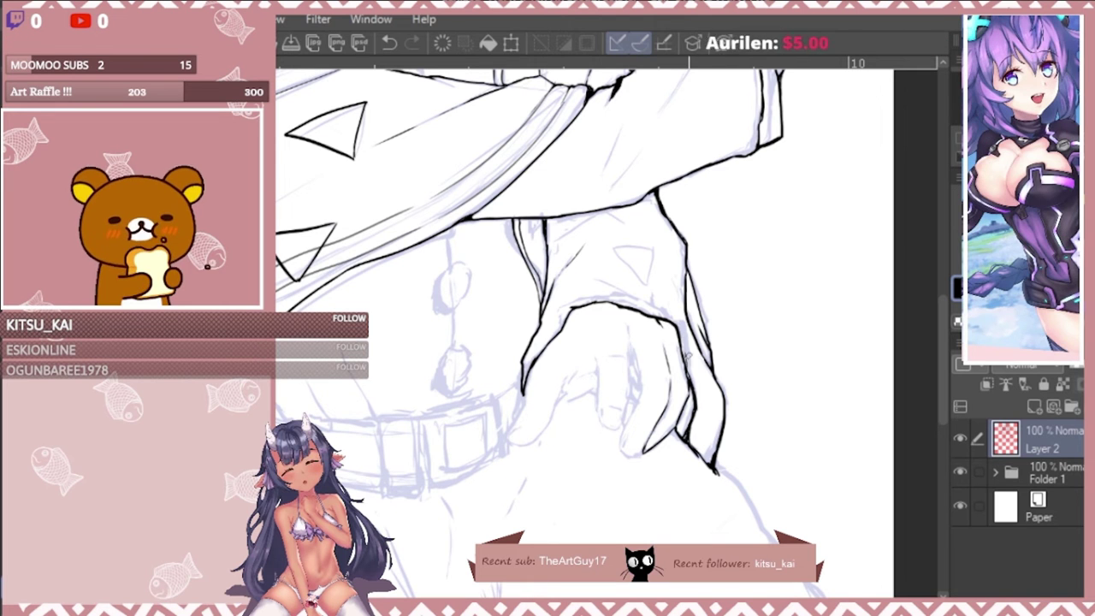
Ink the outlines and separating lines of the lowered hand's fingers, including the curled finger between them.
mouse_move(629, 323)
left_mouse_down()
mouse_move(641, 391)
mouse_move(626, 452)
left_mouse_up()
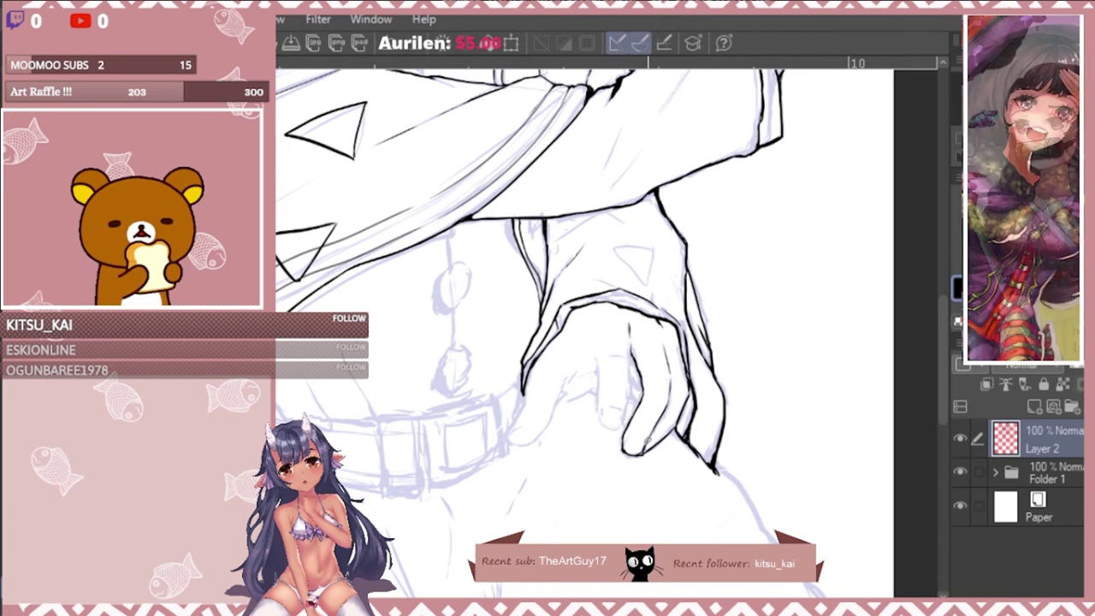
left_click_drag(638, 391, 624, 407)
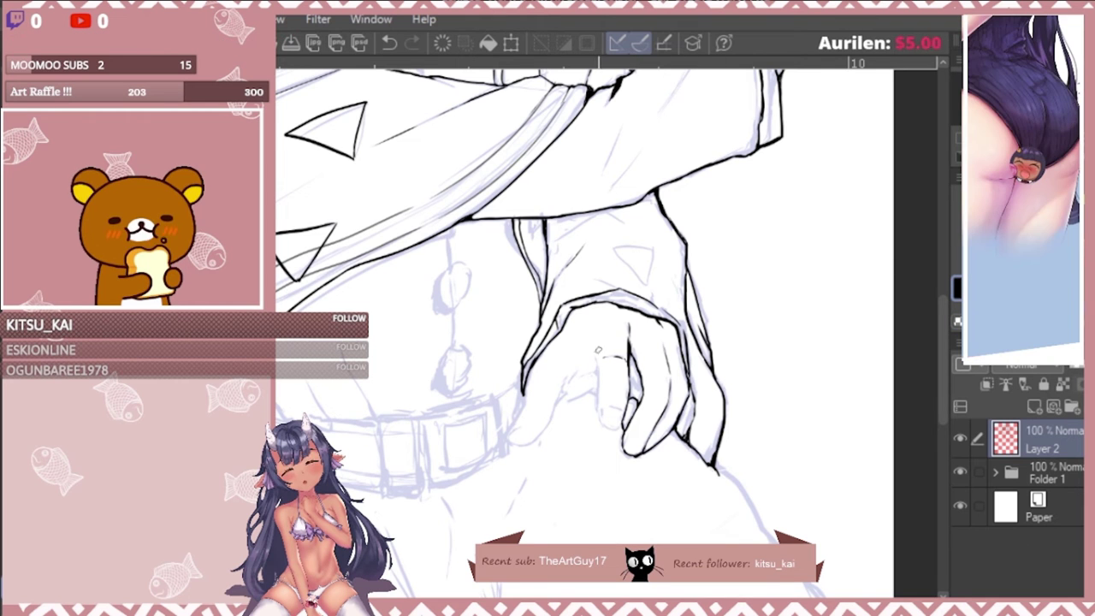
left_click_drag(622, 424, 610, 426)
key("ctrl+z")
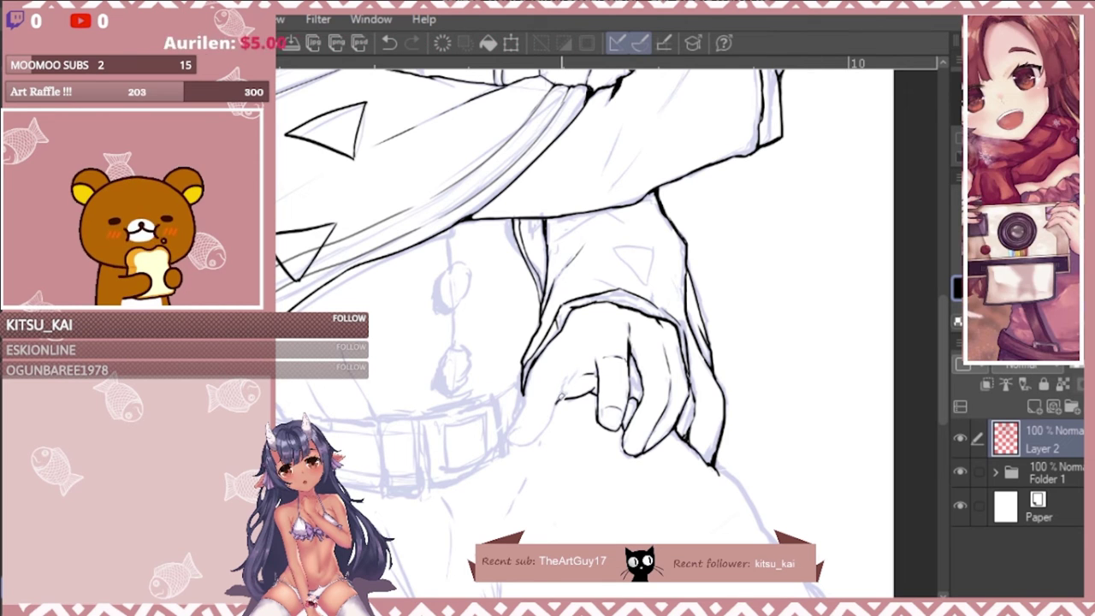
Ink the lowered hand's thumb and its rounded tip, plus the short knuckle creases.
left_click_drag(573, 378, 555, 410)
left_click_drag(633, 375, 642, 396)
key("ctrl+z")
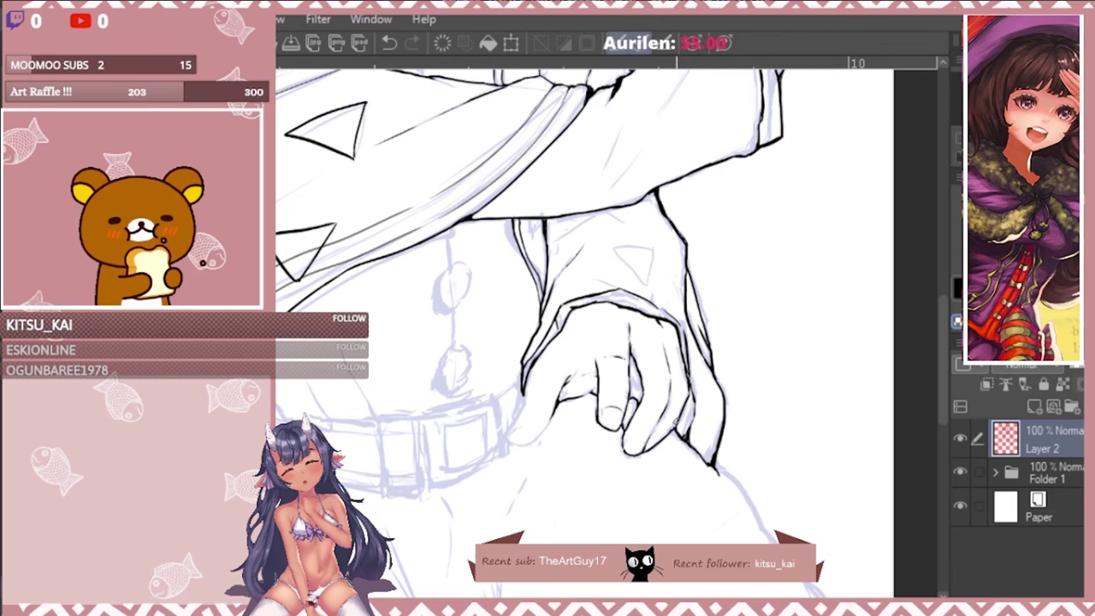
key("ctrl+z")
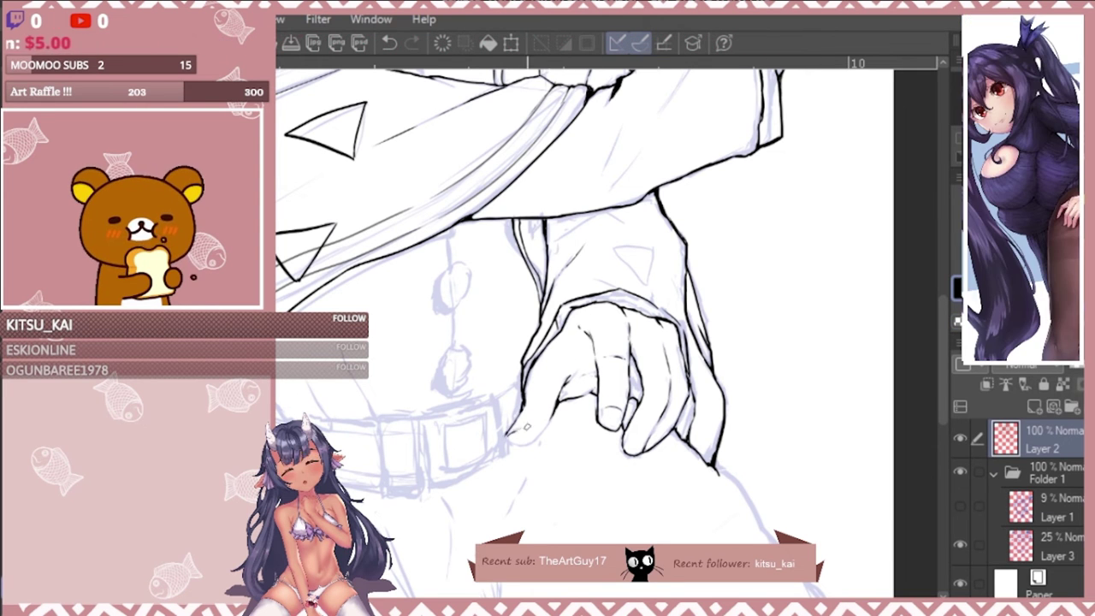
left_click_drag(520, 428, 547, 440)
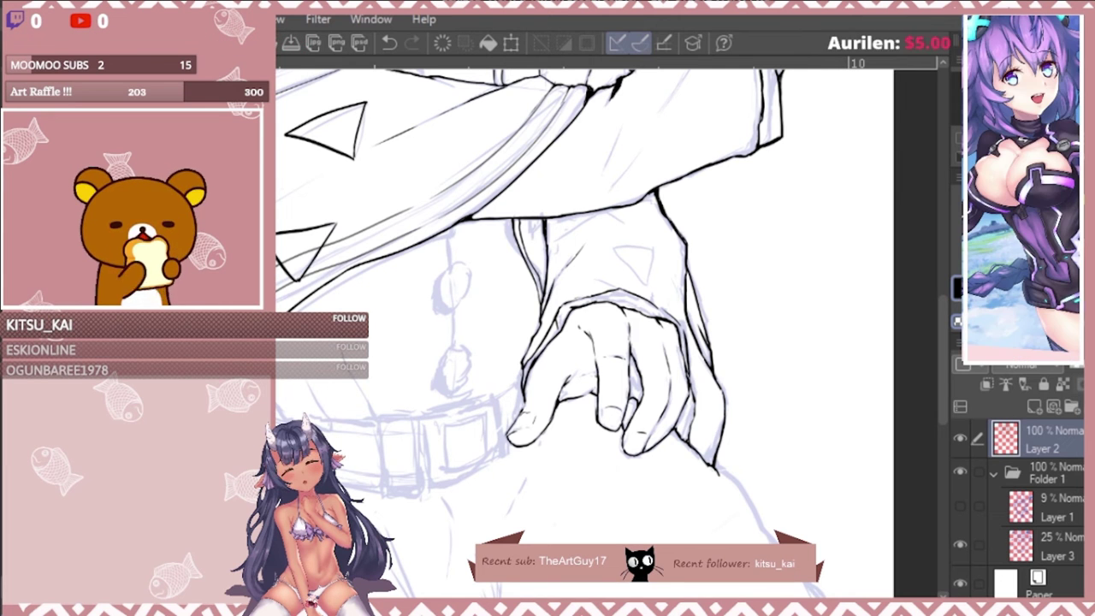
Ink the triangle on the lowered sleeve and the two round buttons with the front seam linking them.
scroll(582, 393, "up", 2)
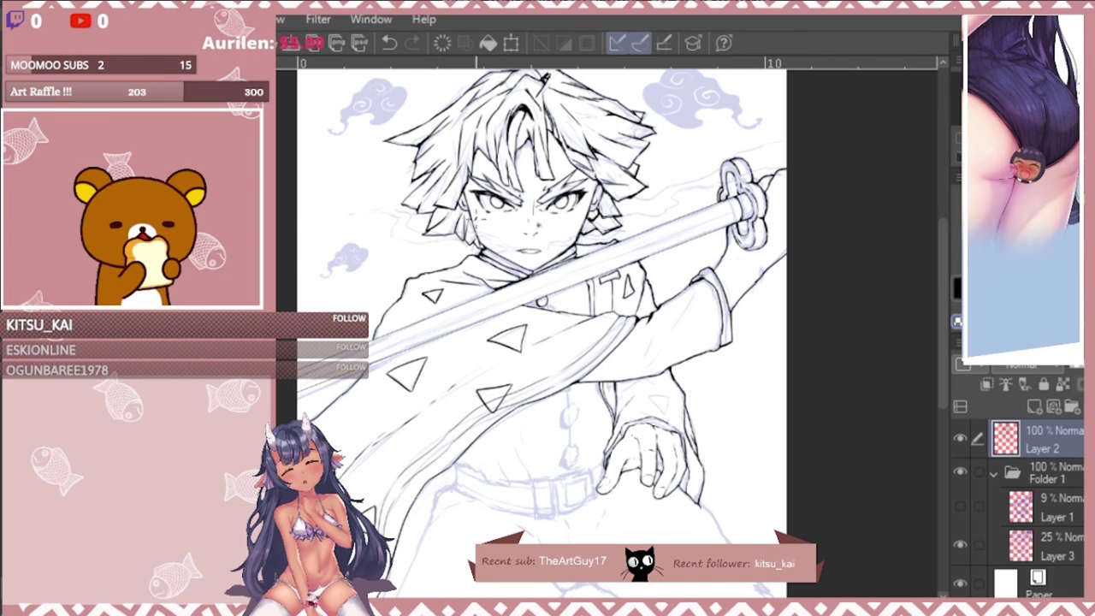
scroll(641, 373, "up", 2)
left_click_drag(629, 402, 638, 417)
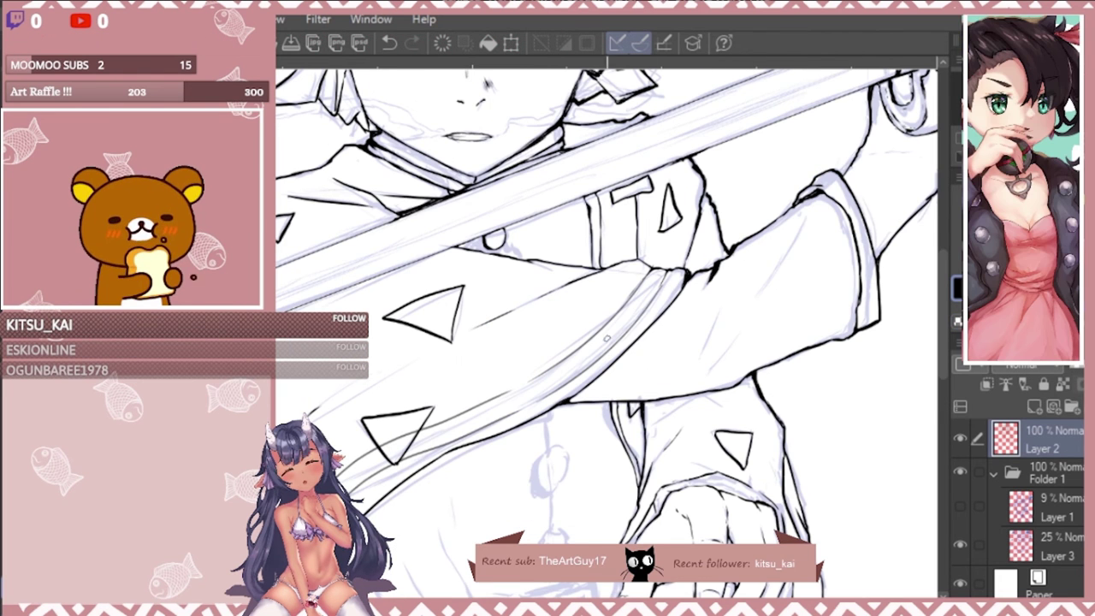
left_click_drag(550, 432, 616, 311)
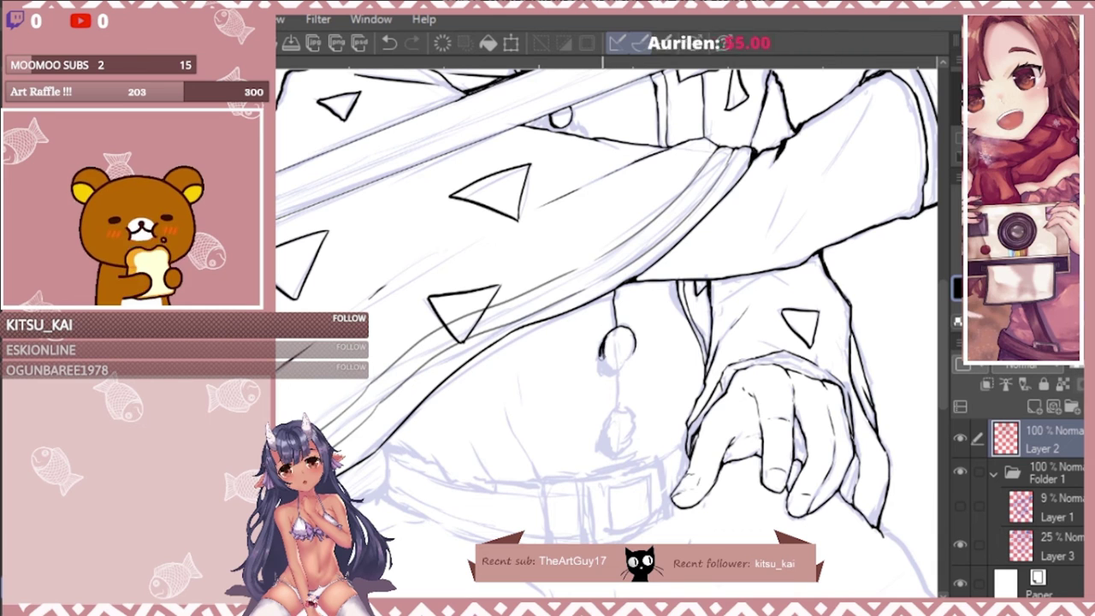
mouse_move(601, 349)
left_mouse_down()
mouse_move(619, 374)
mouse_move(620, 412)
left_mouse_up()
mouse_move(620, 412)
left_mouse_down()
mouse_move(603, 439)
mouse_move(619, 455)
left_mouse_up()
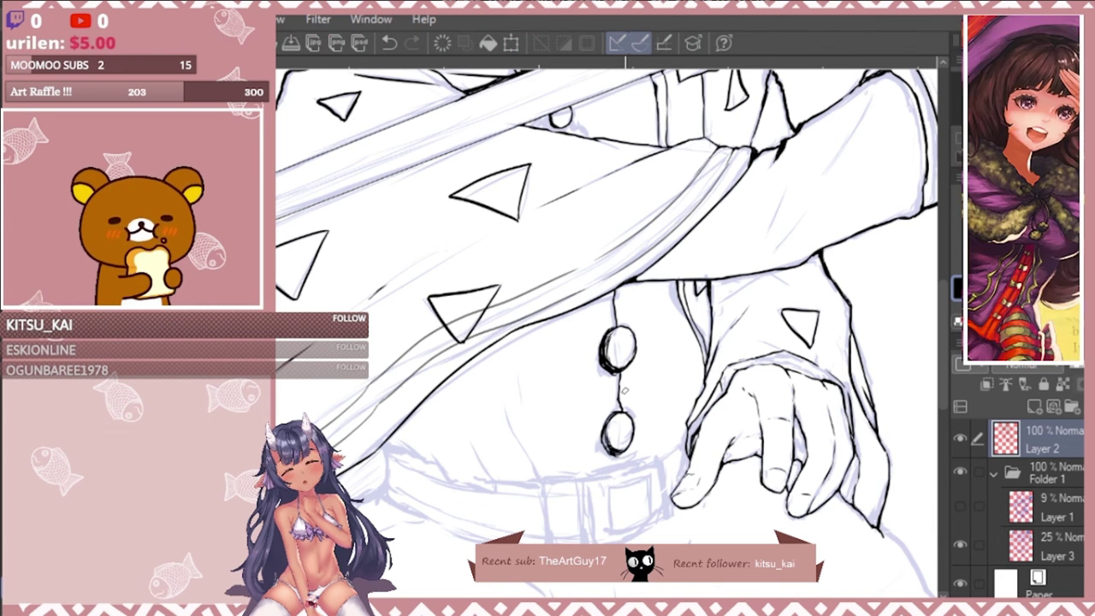
Ink the shirt's bunched hem above the belt and the belt's outer contour, mirroring the view and back.
mouse_move(619, 454)
left_mouse_down()
mouse_move(620, 475)
mouse_move(686, 443)
left_mouse_up()
left_click_drag(619, 479, 521, 485)
key("h")
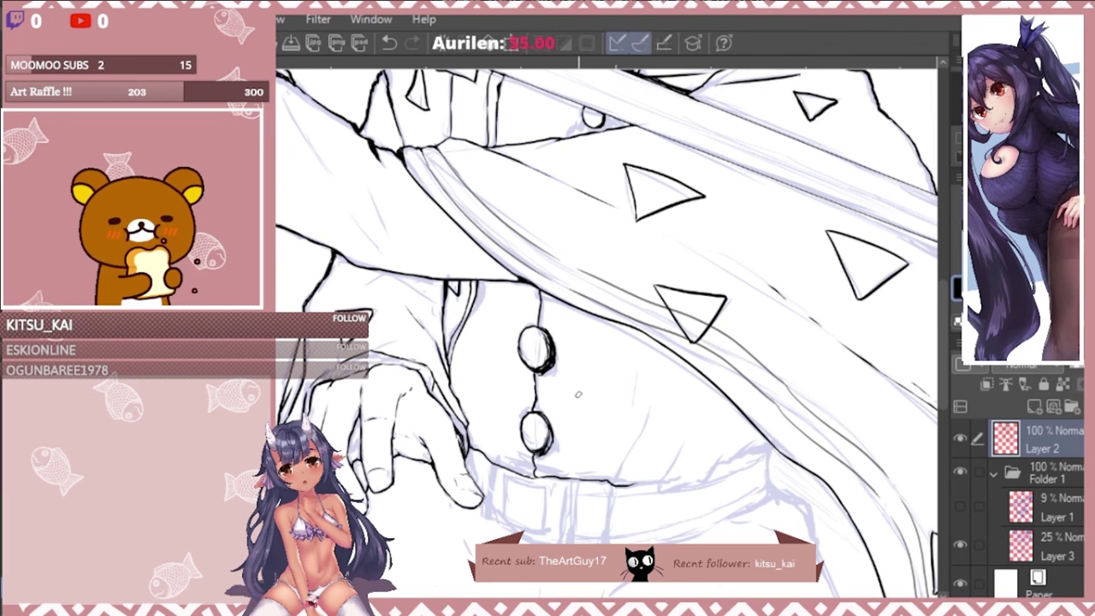
left_click_drag(542, 455, 555, 415)
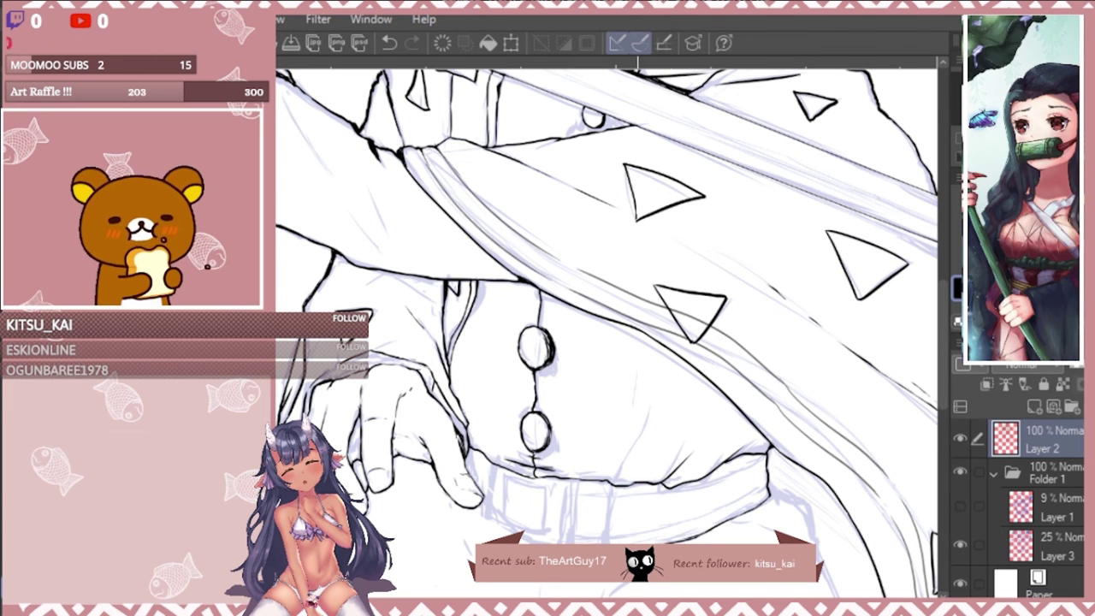
key("h")
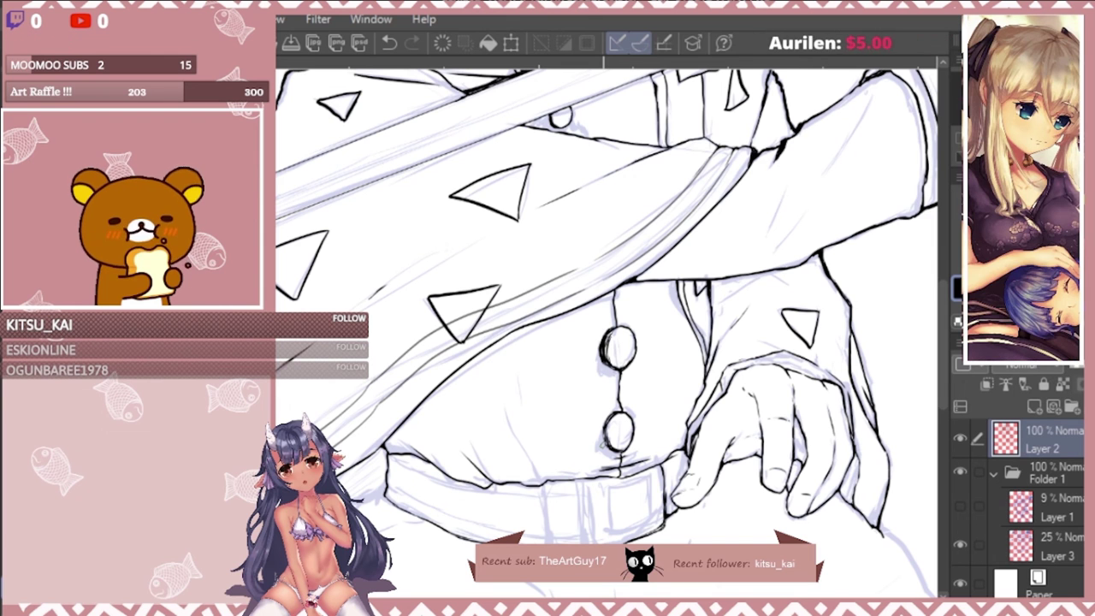
Ink the belt buckle's outer and inner frame and its prong.
left_click_drag(602, 489, 653, 476)
left_click_drag(654, 477, 652, 520)
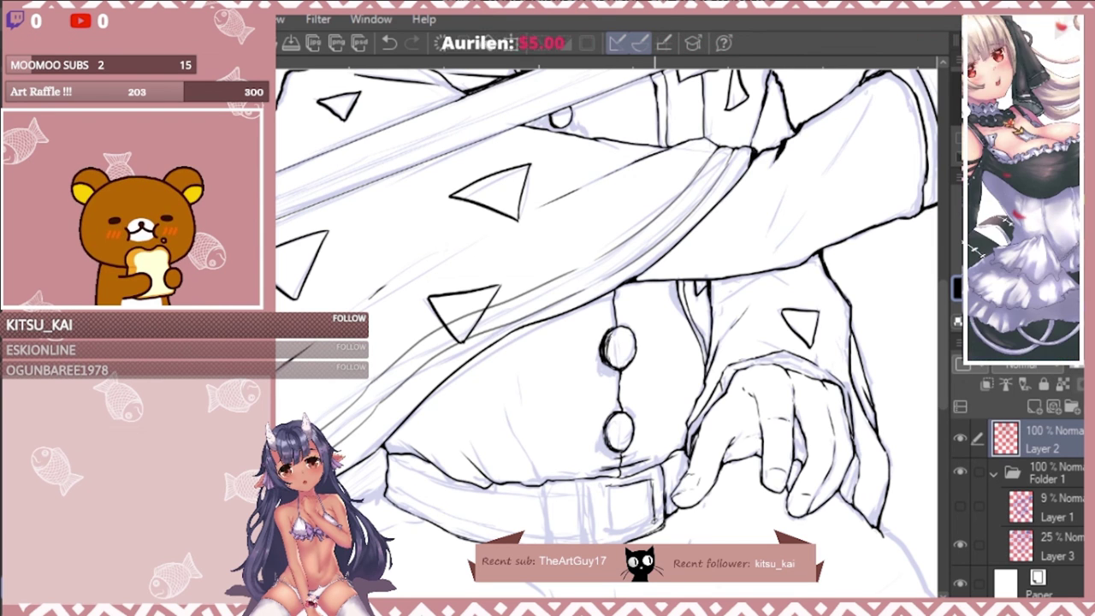
left_click_drag(601, 489, 600, 520)
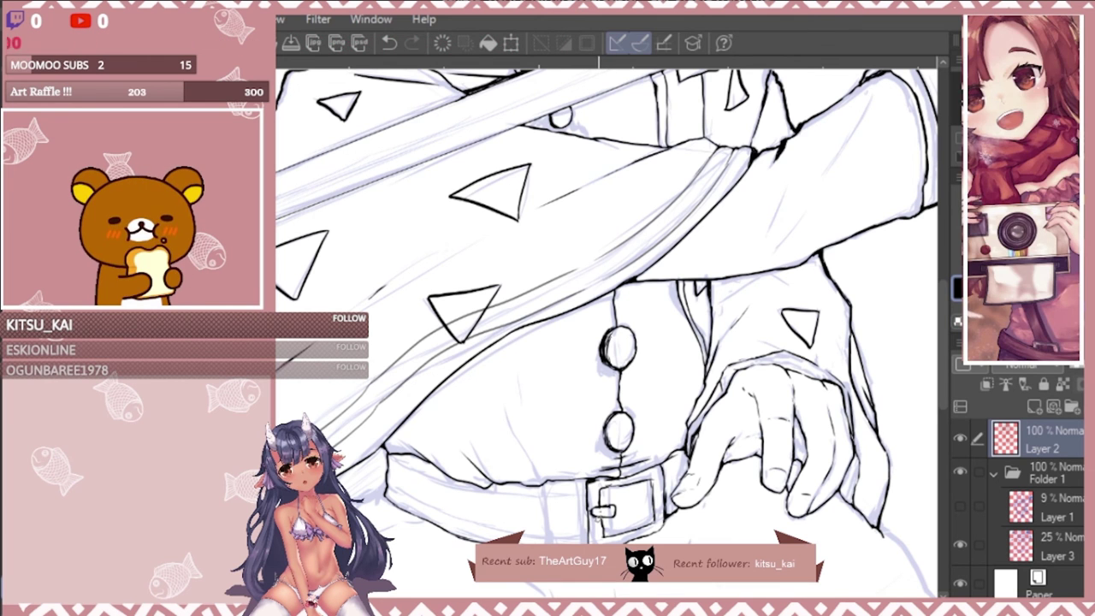
Clean up the buckle prong's round base and strengthen the buckle's inner frame lines.
scroll(595, 495, "up", 3)
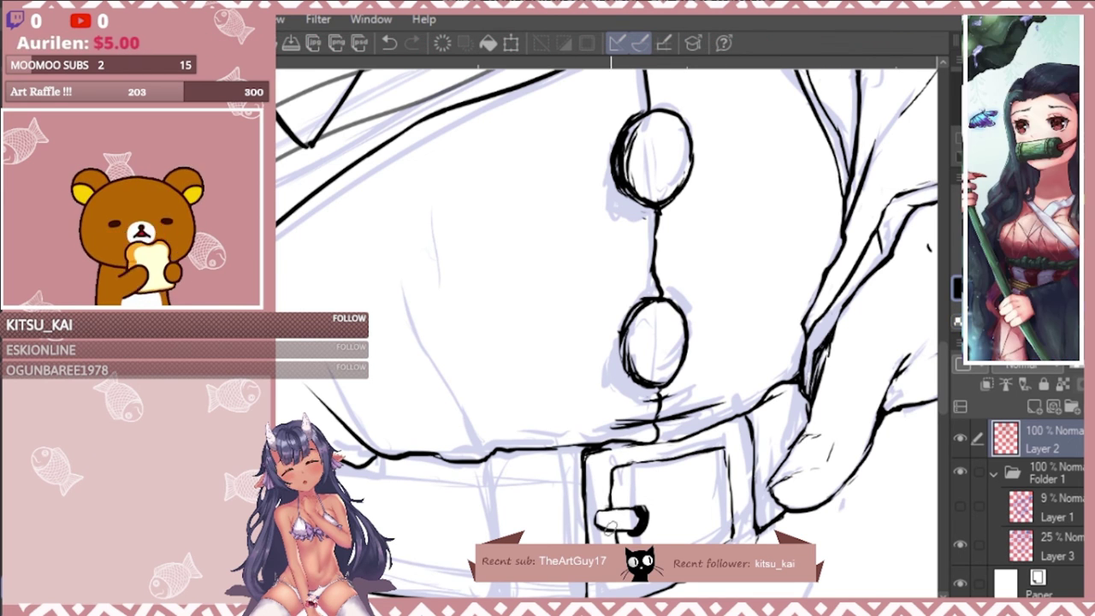
key("ctrl+t")
mouse_move(644, 532)
left_mouse_down()
mouse_move(623, 513)
mouse_move(636, 500)
mouse_move(640, 519)
left_mouse_up()
key("Return")
key("ctrl+d")
key("c")
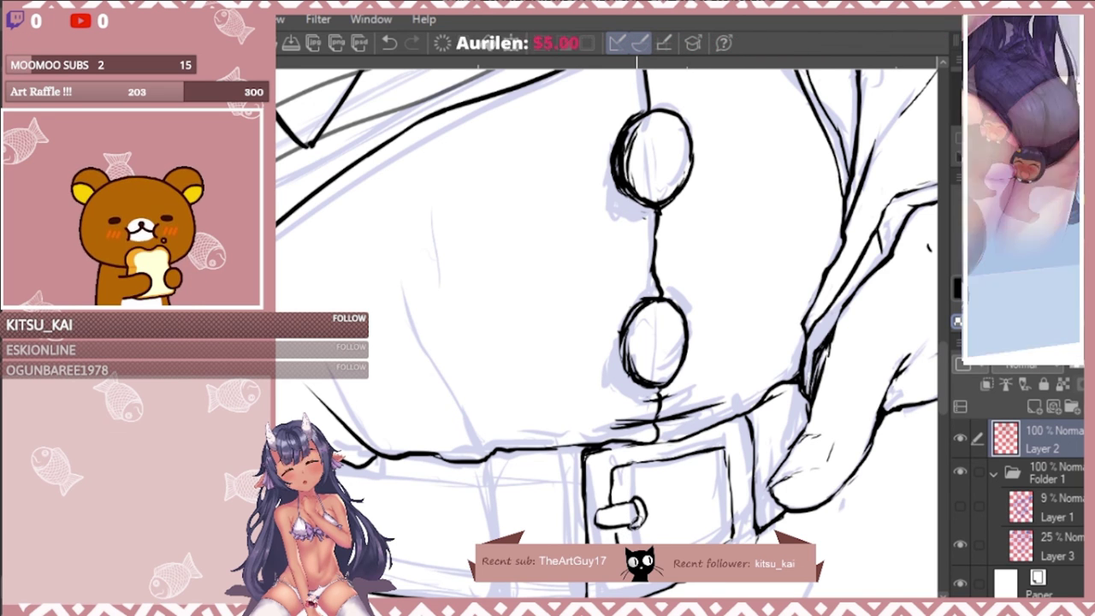
key("c")
key("c")
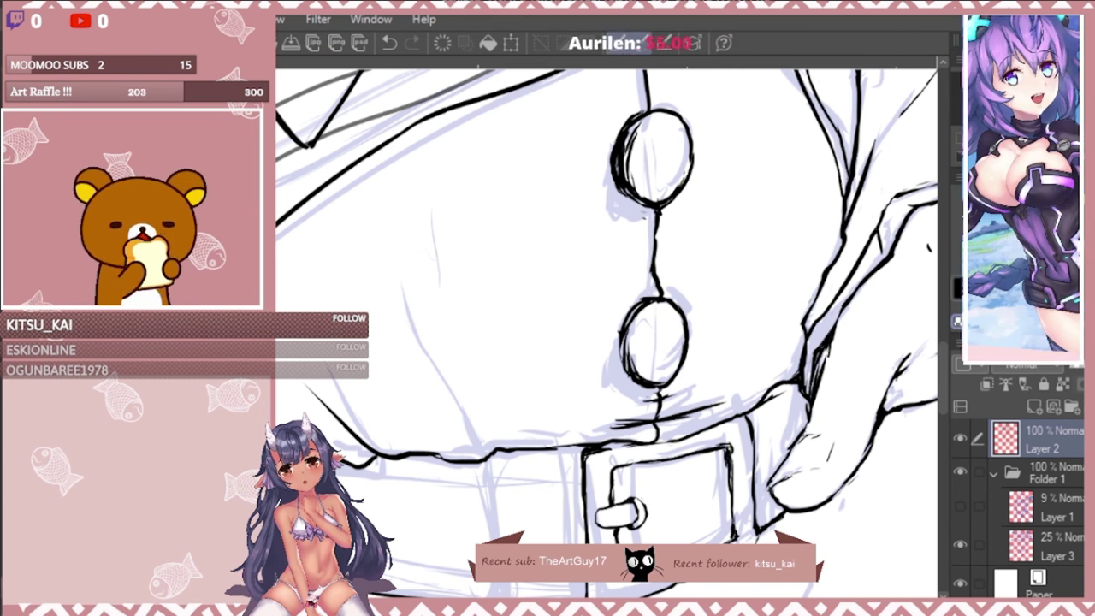
Ink the belt loop beside the buckle and the trim lines along the belt, with the view mirrored.
left_click_drag(601, 538, 569, 579)
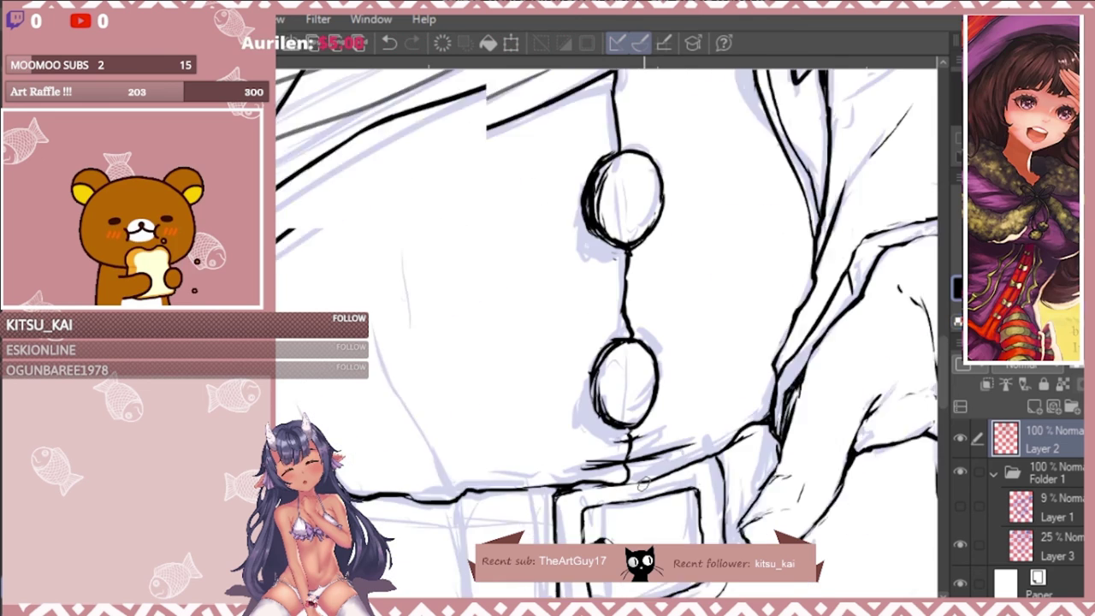
scroll(457, 487, "down", 4)
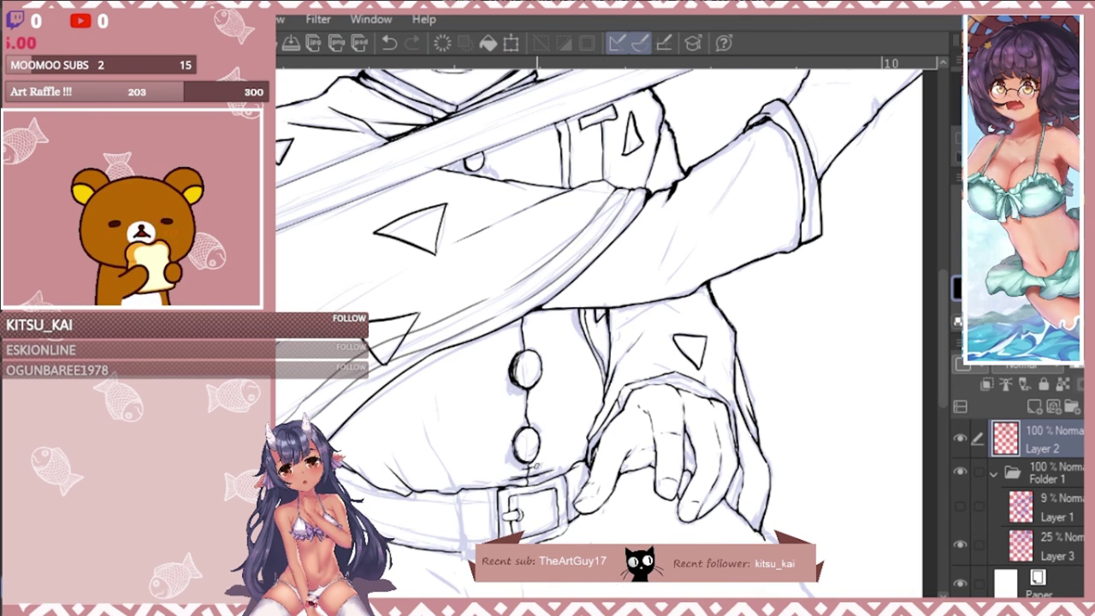
scroll(534, 465, "up", 2)
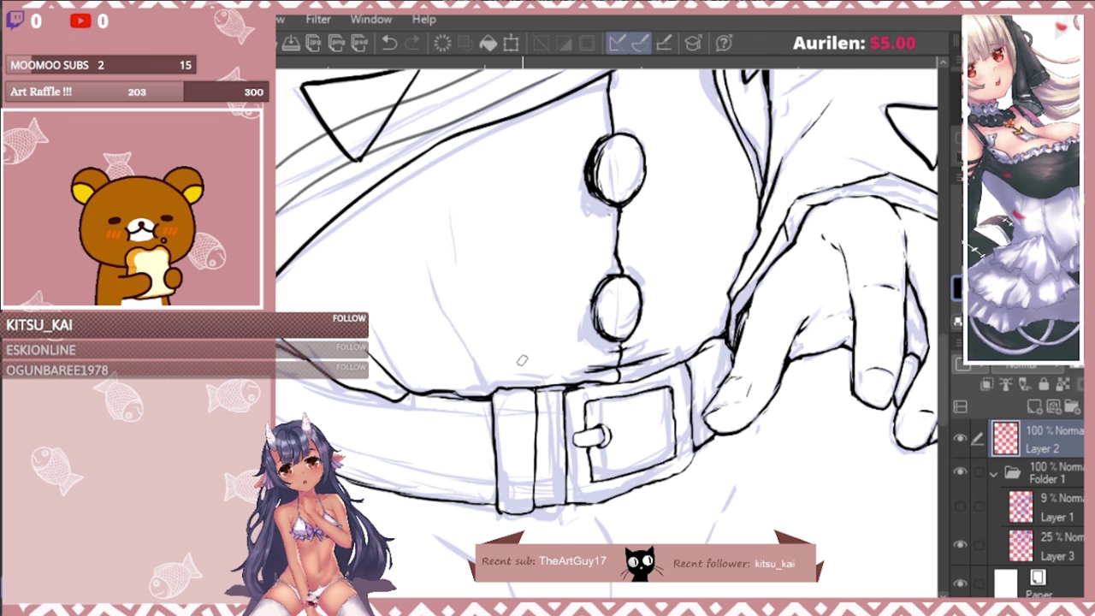
key("h")
left_click_drag(862, 379, 674, 415)
left_click_drag(918, 396, 699, 477)
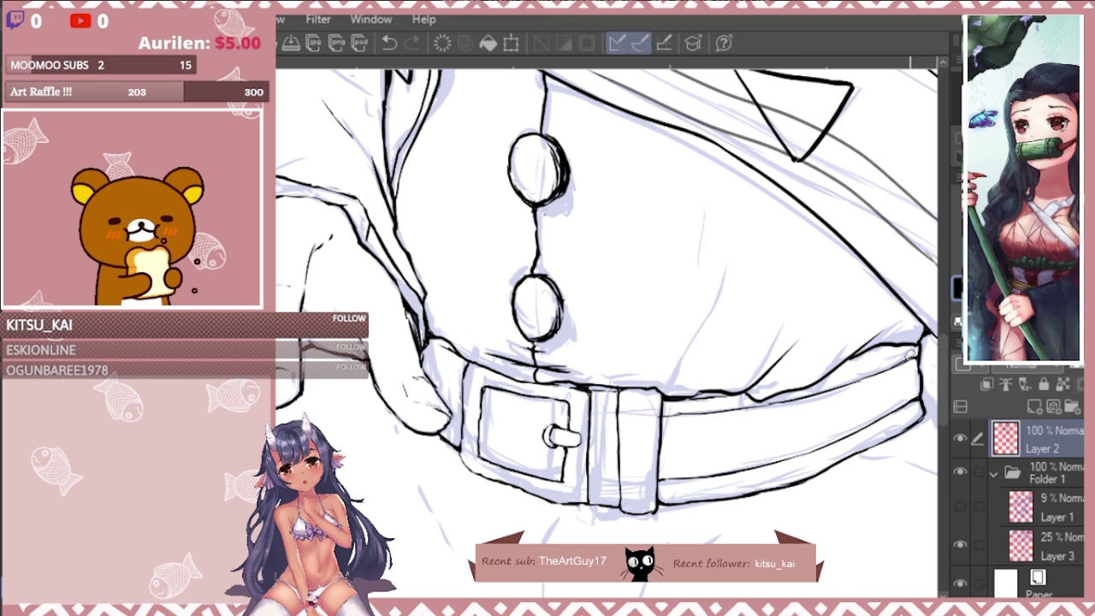
Refine the belt, buckle and shirt hem line art, checking it up close and against the whole figure.
scroll(414, 360, "up", 2)
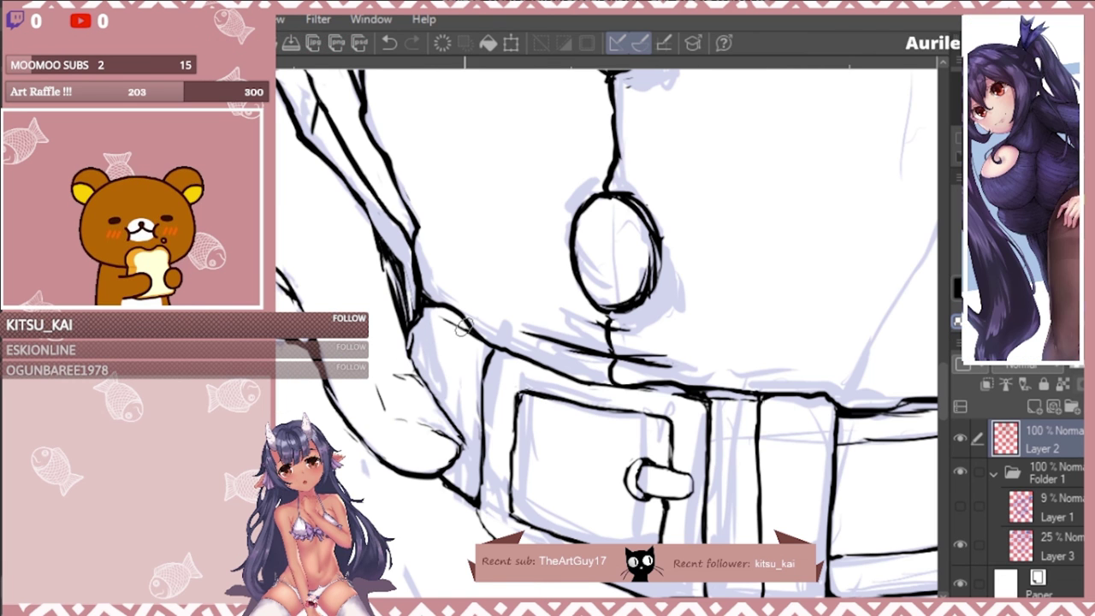
scroll(462, 326, "down", 2)
scroll(583, 482, "up", 4)
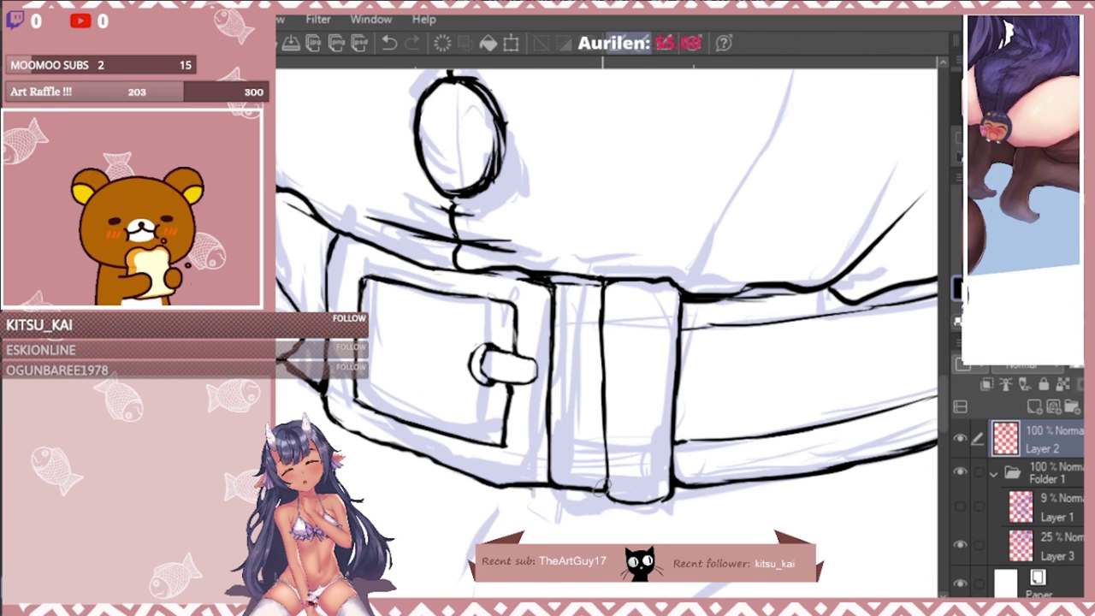
scroll(582, 481, "down", 4)
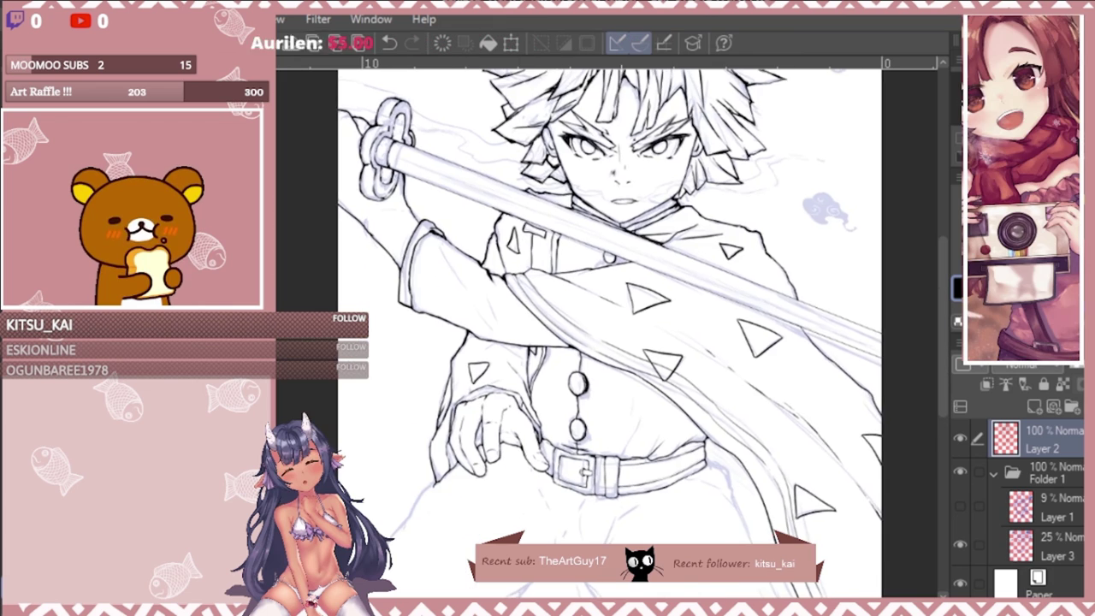
scroll(741, 378, "up", 5)
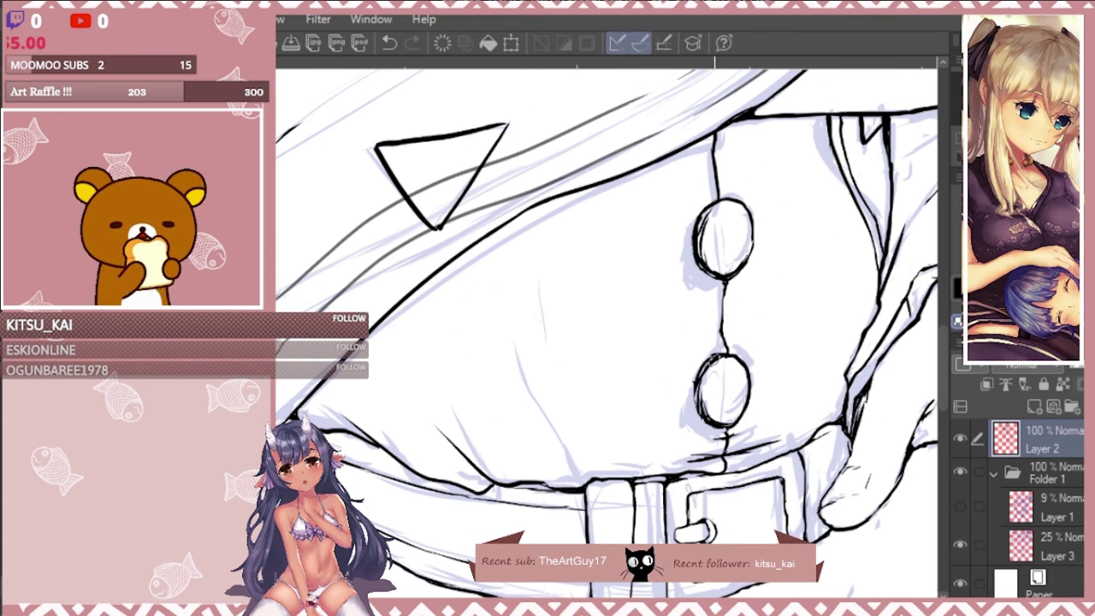
scroll(742, 377, "down", 5)
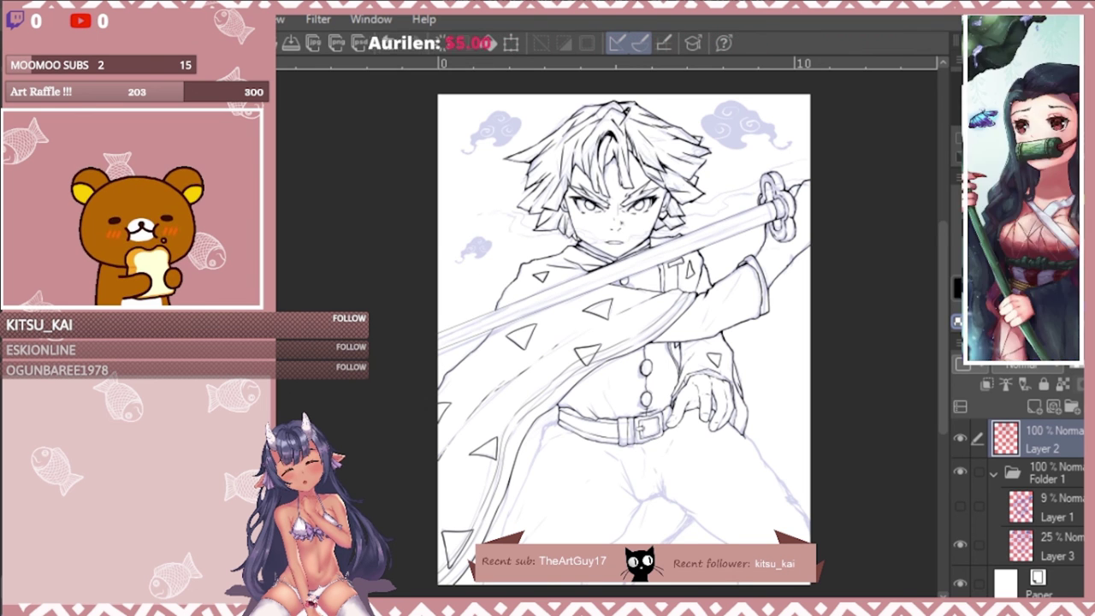
Ink the trousers' hip and outer leg edge beside the coat, plus short folds on the thigh.
scroll(558, 438, "up", 5)
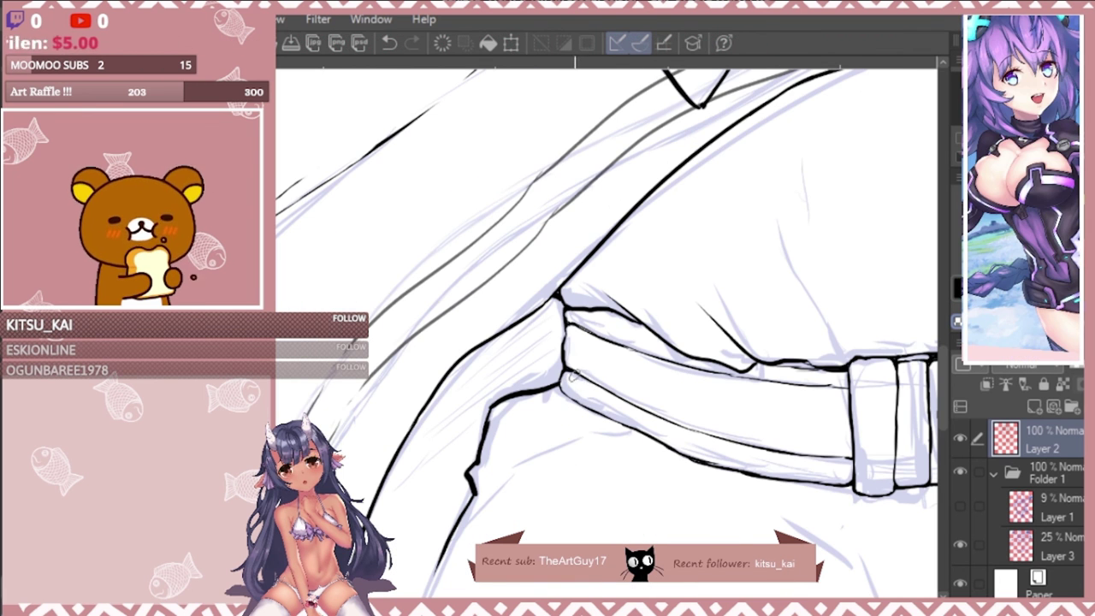
scroll(554, 325, "down", 5)
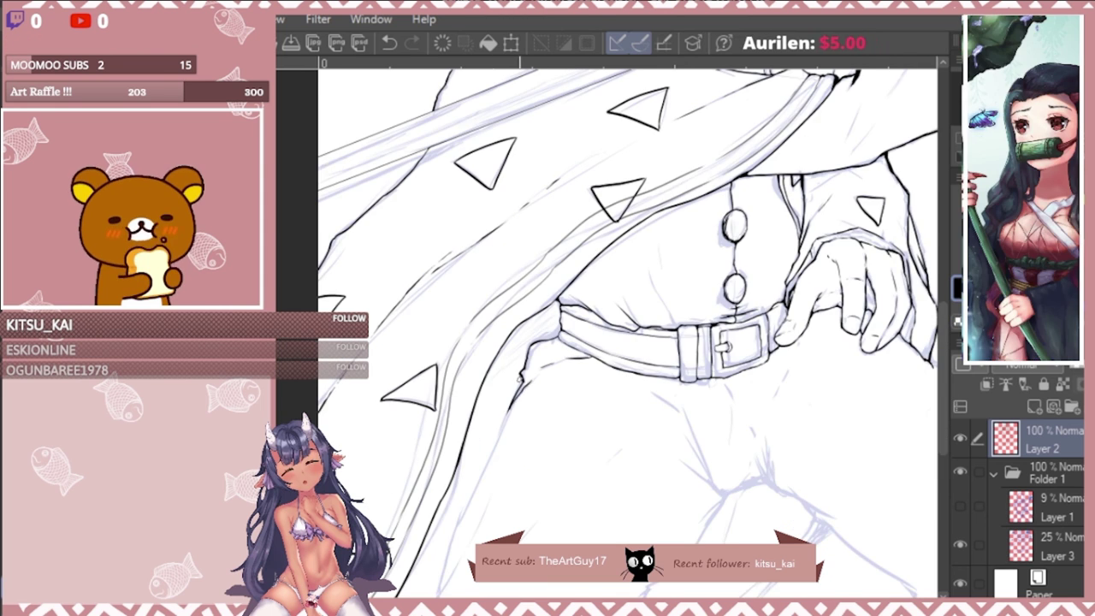
left_click_drag(520, 393, 520, 292)
left_click_drag(440, 499, 456, 432)
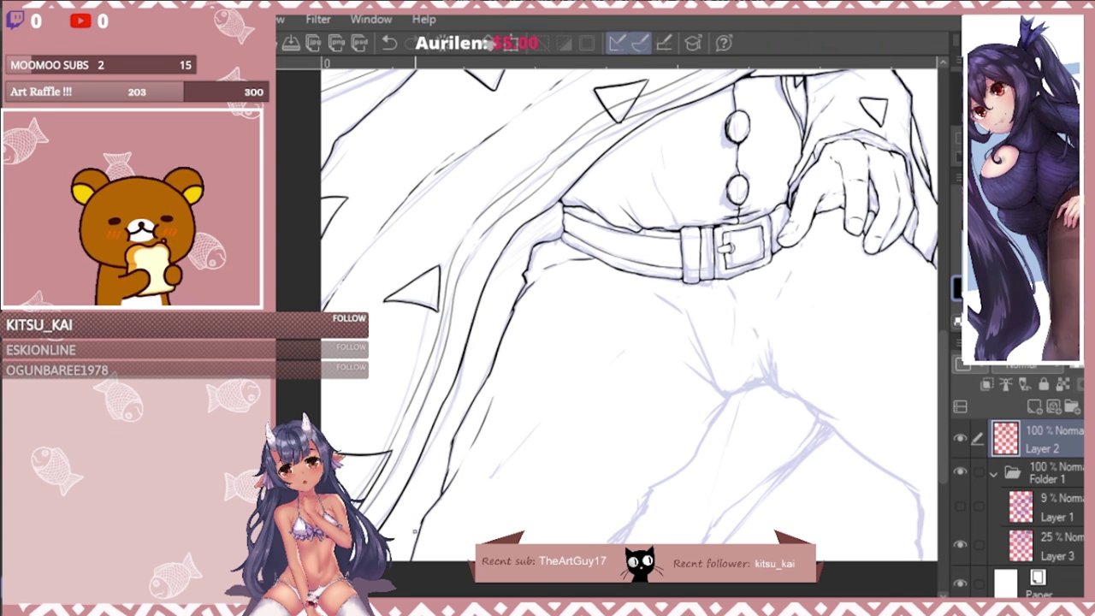
left_click_drag(624, 349, 591, 381)
Ink the trousers' crotch folds, inner leg edges and the thigh outline below the hand, mirroring the view as needed.
key("h")
left_click_drag(500, 294, 473, 316)
left_click_drag(468, 311, 436, 390)
left_click_drag(432, 396, 391, 379)
left_click_drag(382, 321, 389, 376)
left_click_drag(394, 383, 352, 397)
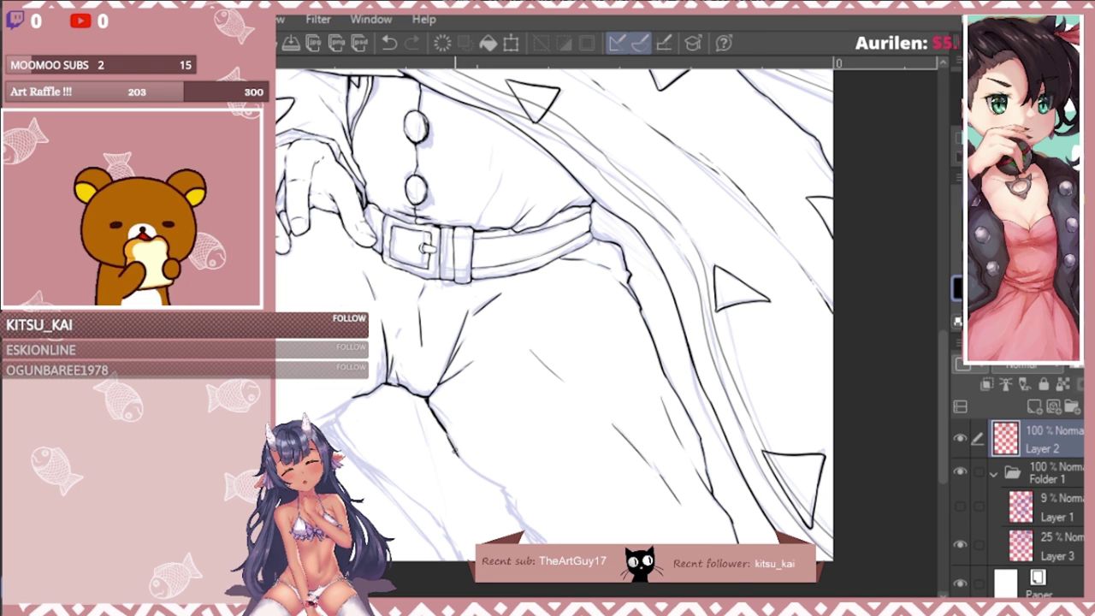
key("h")
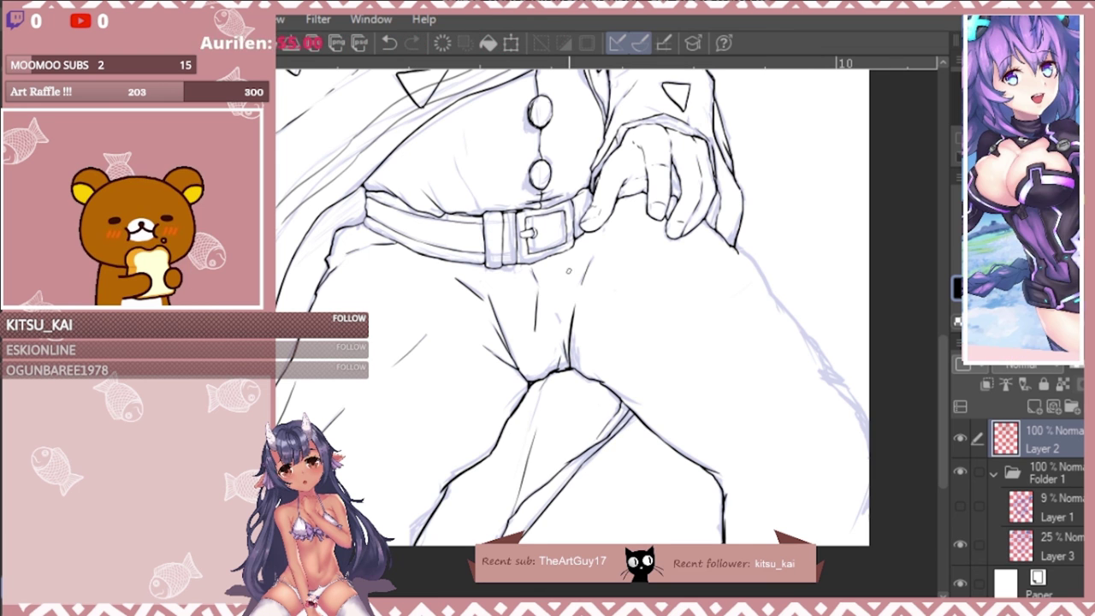
key("h")
key("ctrl+minus")
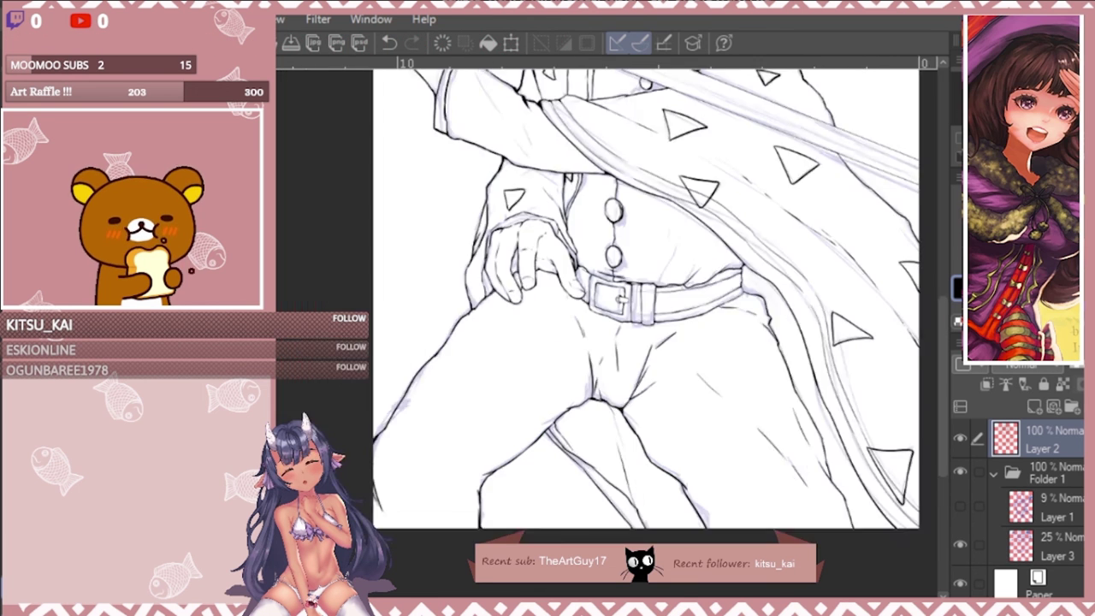
Review the whole figure's line art at several zoom levels, mirrored and unmirrored.
key("ctrl+plus")
key("ctrl+minus")
key("ctrl+minus")
key("ctrl+minus")
key("h")
key("ctrl+plus")
key("ctrl+plus")
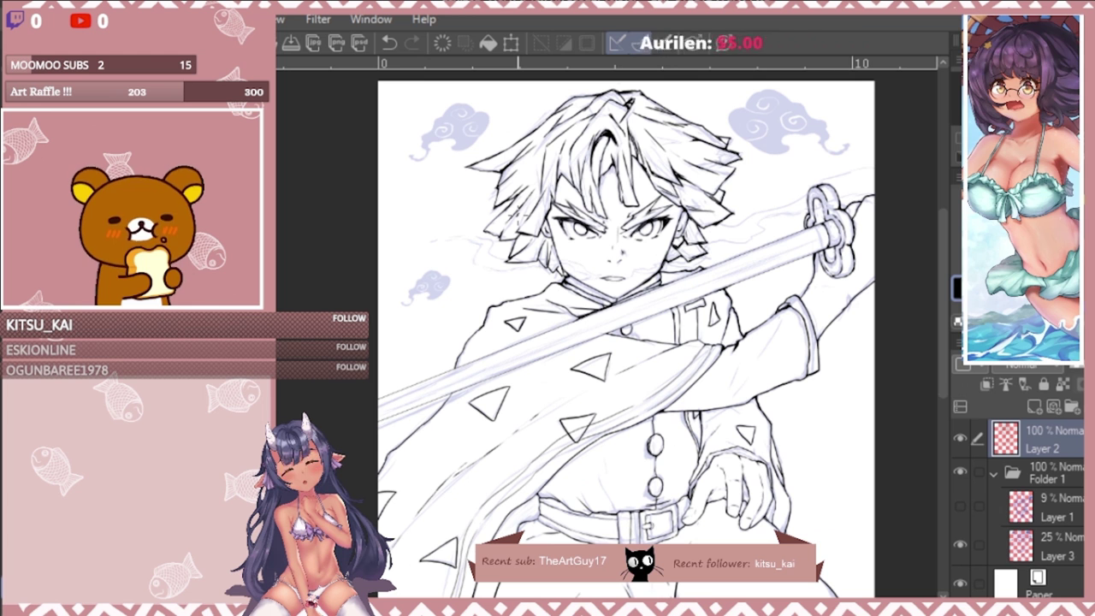
On a new layer with Layer 2 hidden, ink the breath wisp's wavy edges from the mouth past the cheek.
key("ctrl+shift+n")
left_click(959, 476)
scroll(657, 265, "up", 3)
left_click_drag(679, 263, 581, 304)
mouse_move(622, 287)
left_mouse_down()
mouse_move(755, 272)
mouse_move(824, 210)
mouse_move(592, 266)
left_mouse_up()
mouse_move(448, 319)
left_mouse_down()
mouse_move(542, 256)
mouse_move(621, 230)
left_mouse_up()
left_click_drag(794, 196, 698, 227)
left_click_drag(688, 228, 476, 299)
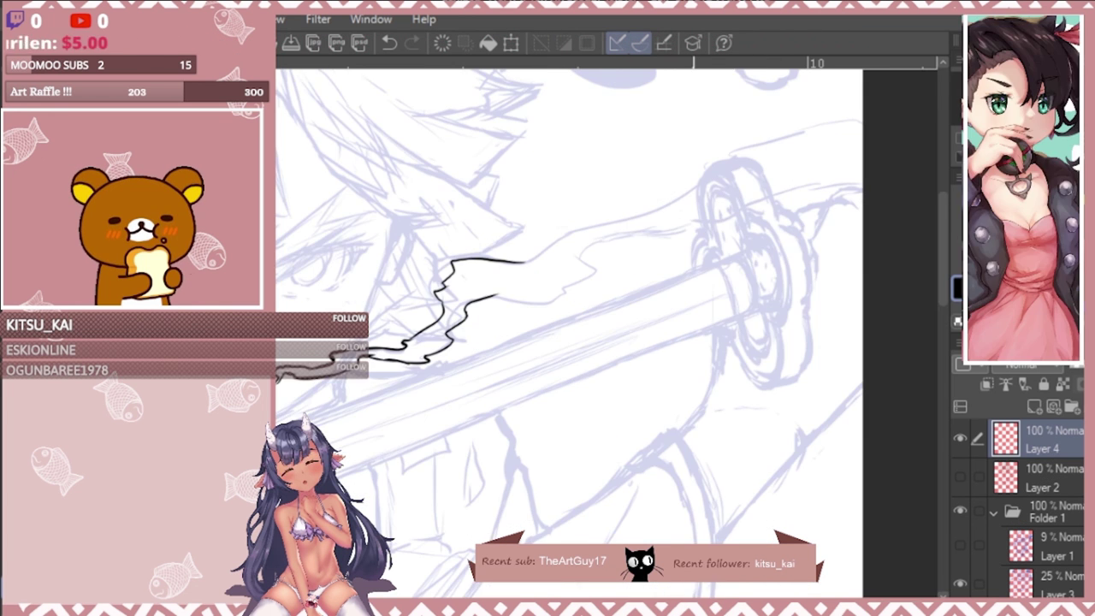
Extend the wisp's upper and lower edges past the sword guard to the canvas edge and connect their gaps.
left_click_drag(591, 247, 686, 228)
left_click_drag(680, 229, 862, 212)
left_click_drag(635, 212, 862, 120)
left_click_drag(657, 204, 522, 262)
mouse_move(462, 260)
left_mouse_down()
mouse_move(441, 300)
mouse_move(585, 278)
left_mouse_up()
key("e")
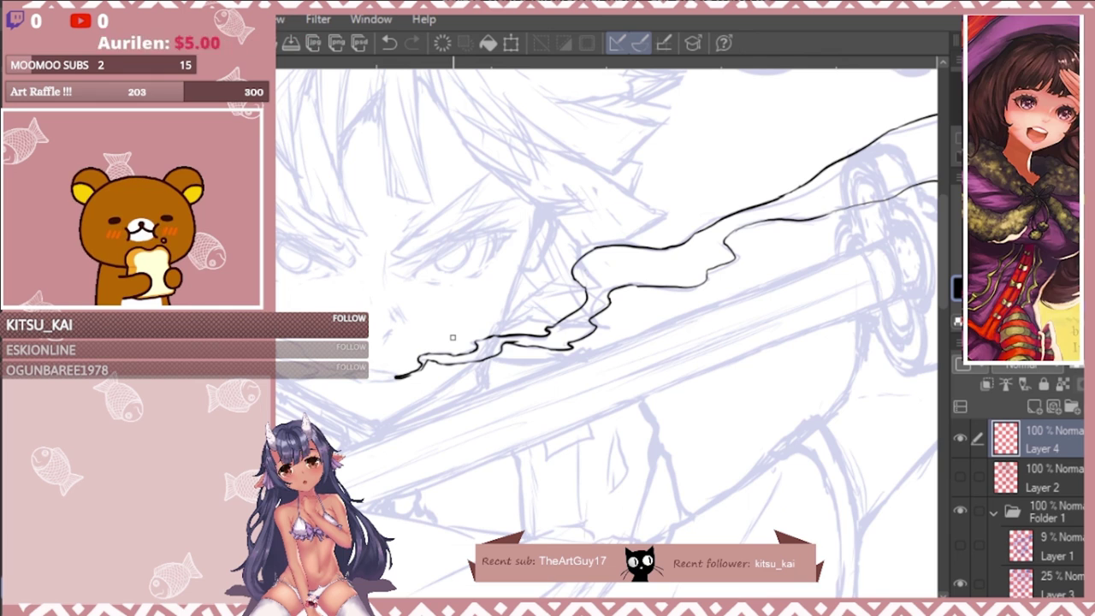
Duplicate the inked wisp, flip the copy horizontally and place it on the opposite side of the mouth.
scroll(537, 273, "down", 3)
key("ctrl+c")
key("ctrl+v")
left_click_drag(536, 273, 600, 274)
key("ctrl+t")
left_click_drag(862, 252, 235, 282)
left_click_drag(707, 469, 682, 467)
key("Return")
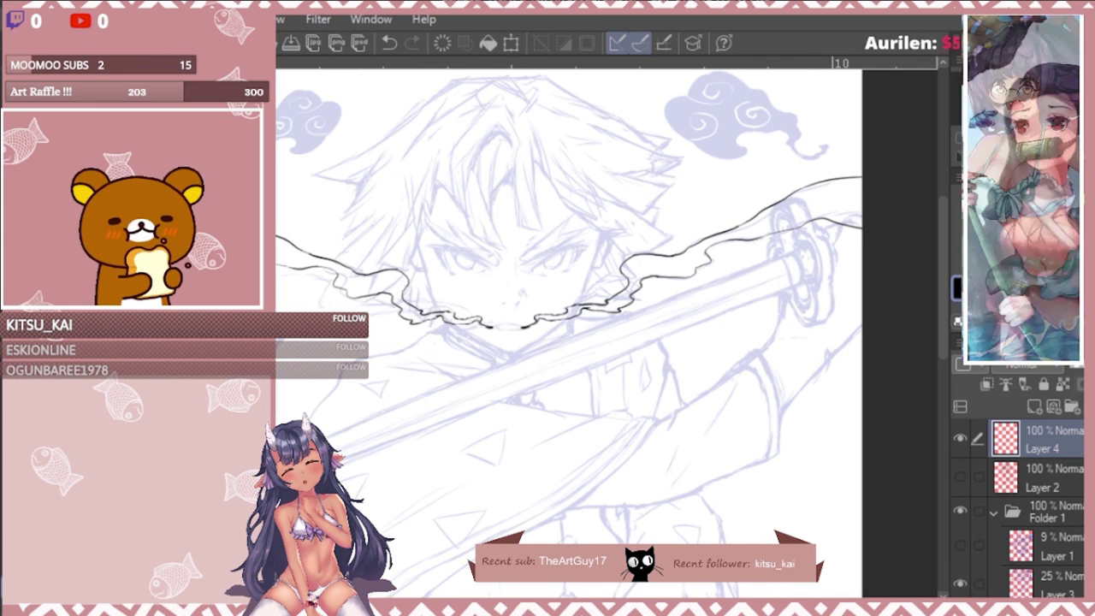